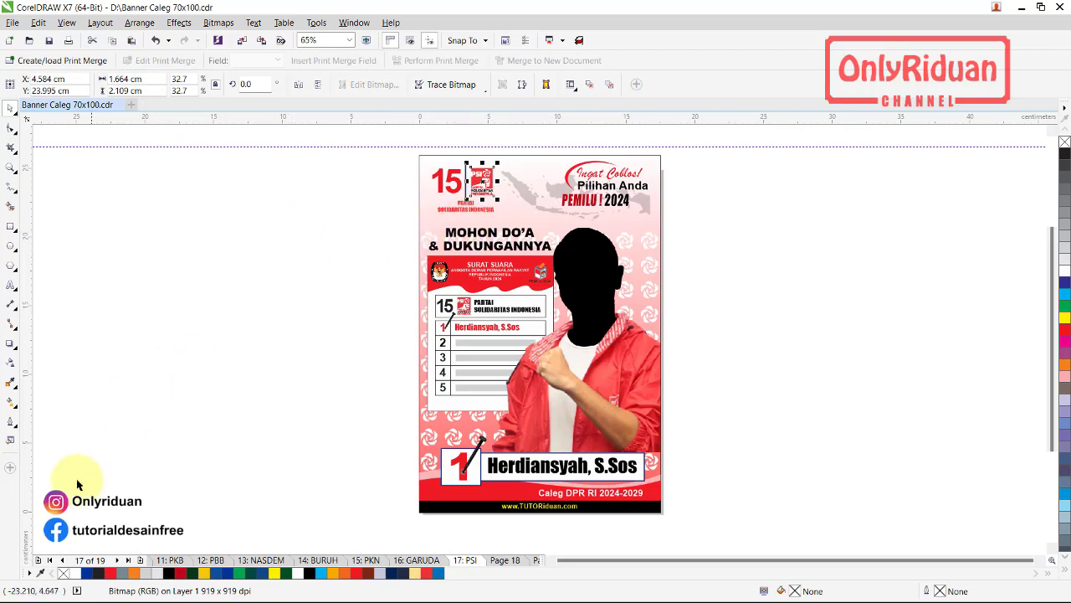
- Show page 1, the GELORA banner, with nothing selected
click(49, 559)
click(129, 495)
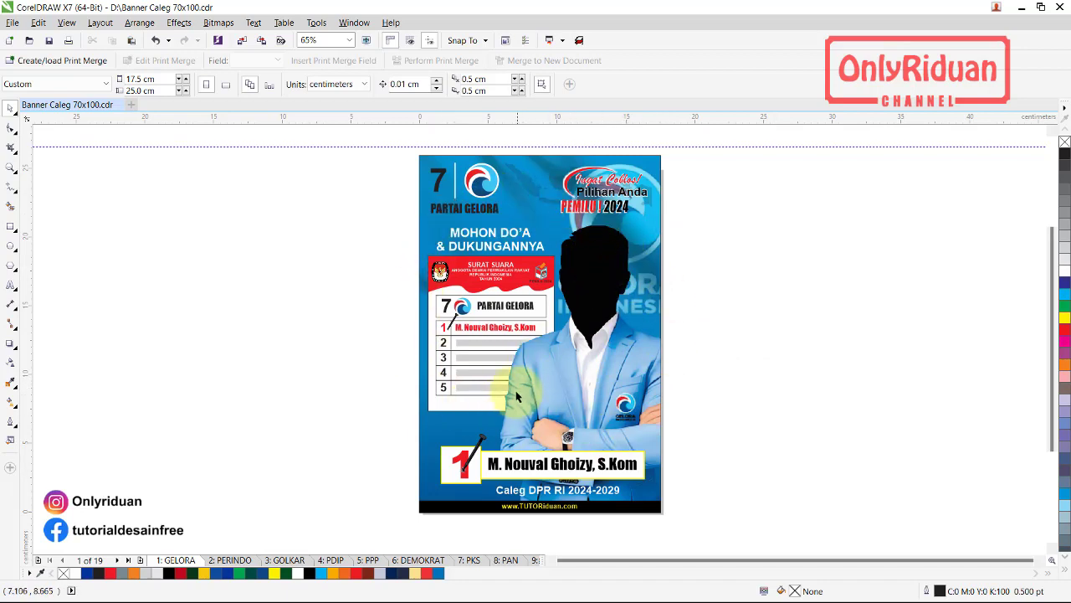
- Zoom into the ballot area and recolor ballot number 2 red
click(12, 170)
drag(685, 505, 385, 274)
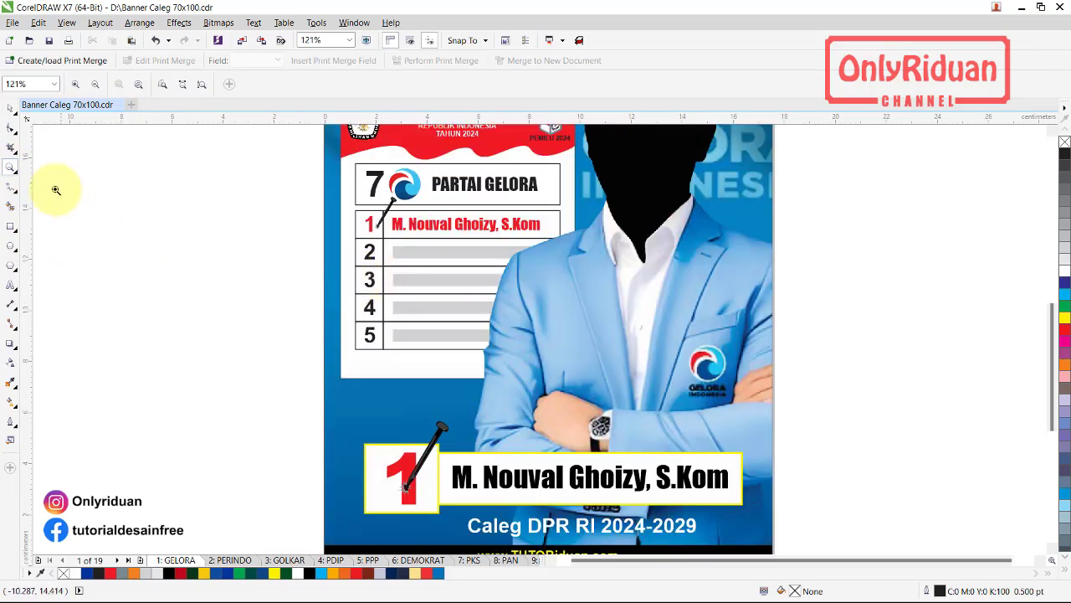
click(11, 108)
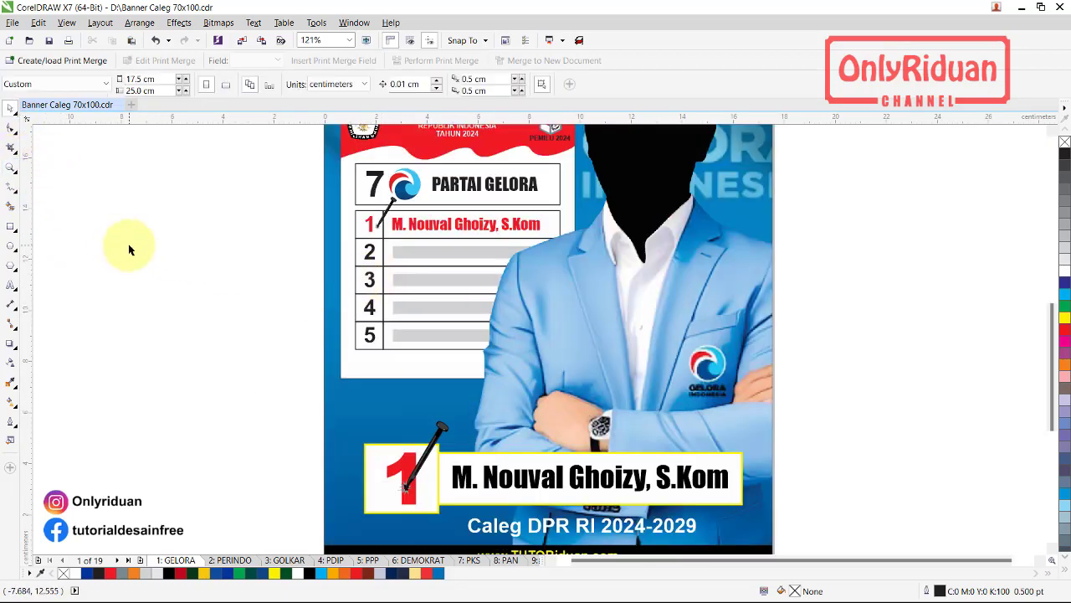
click(446, 232)
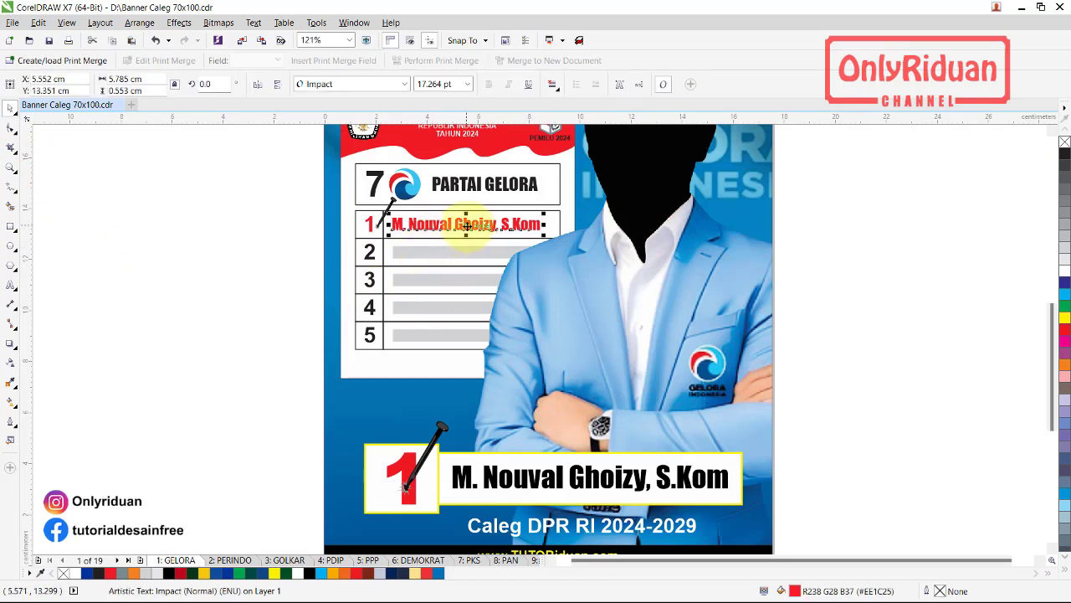
click(371, 256)
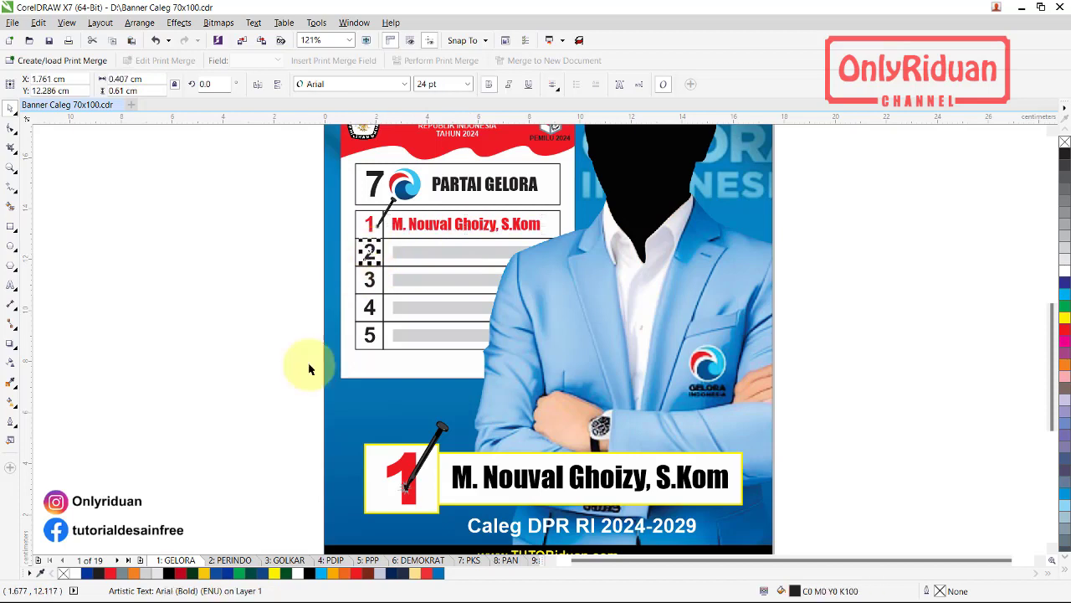
click(110, 573)
click(233, 355)
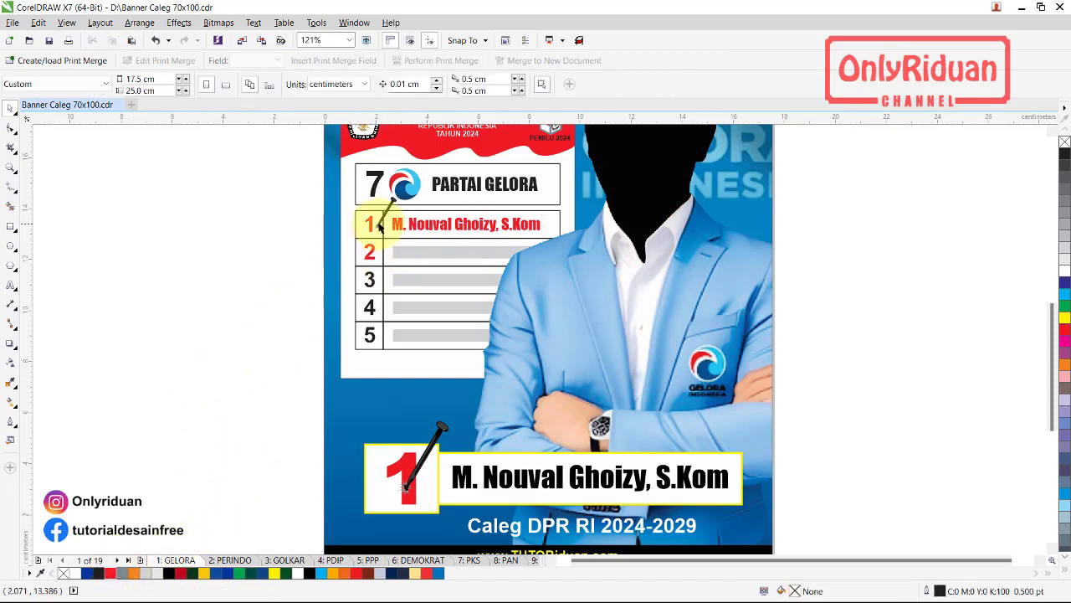
- Move the pen mark and the candidate's name down into ballot row 2
click(374, 224)
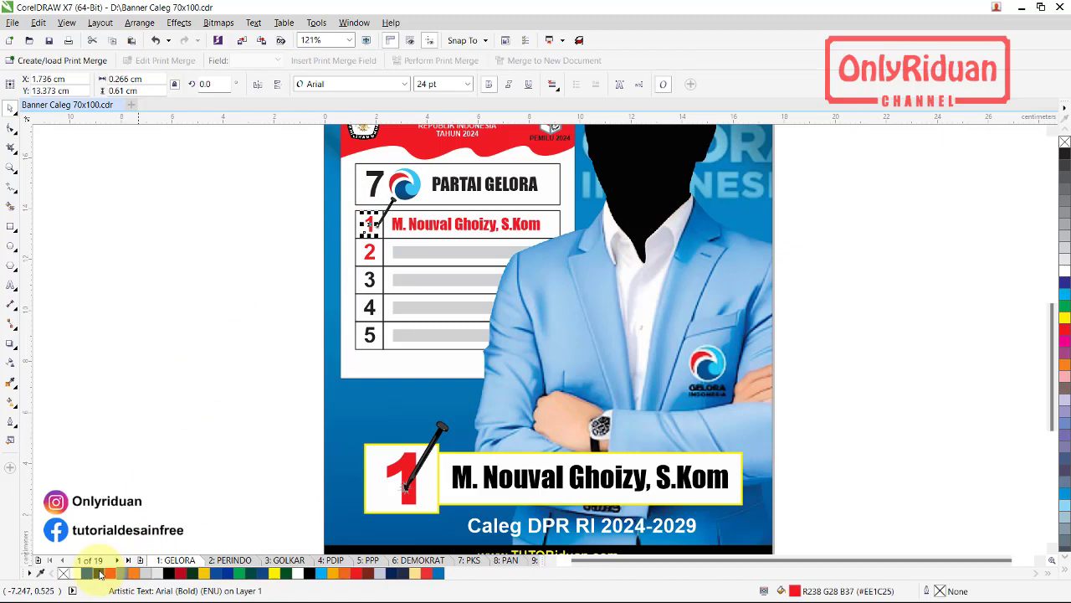
drag(388, 219, 418, 225)
click(417, 227)
drag(457, 268, 461, 251)
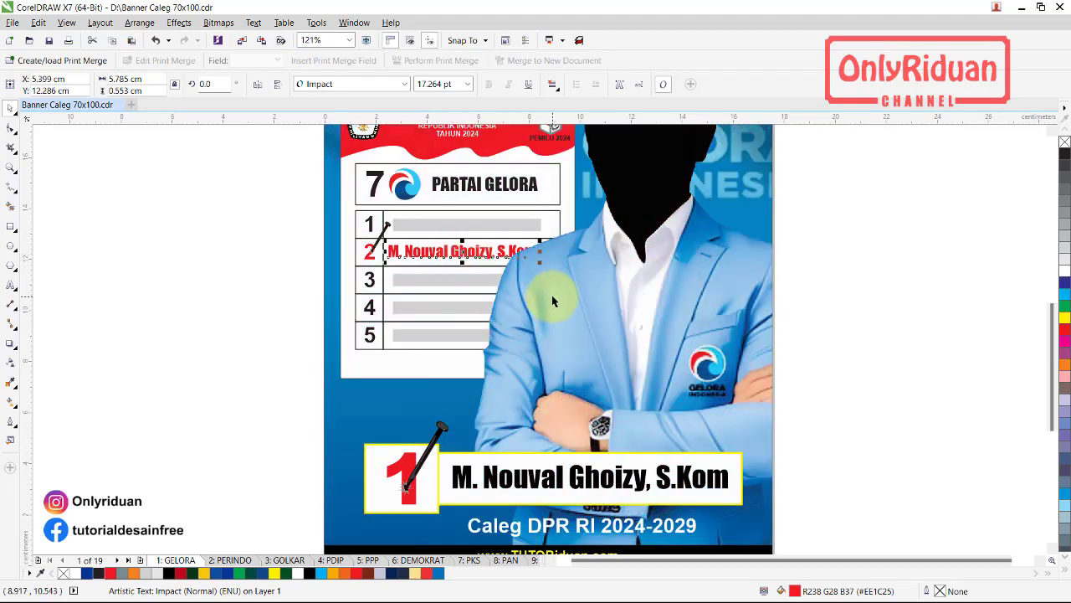
key(Right)
key(Right)
key(Right)
key(Right)
key(Right)
key(Right)
key(Right)
key(Right)
key(Right)
key(Right)
key(Right)
key(Right)
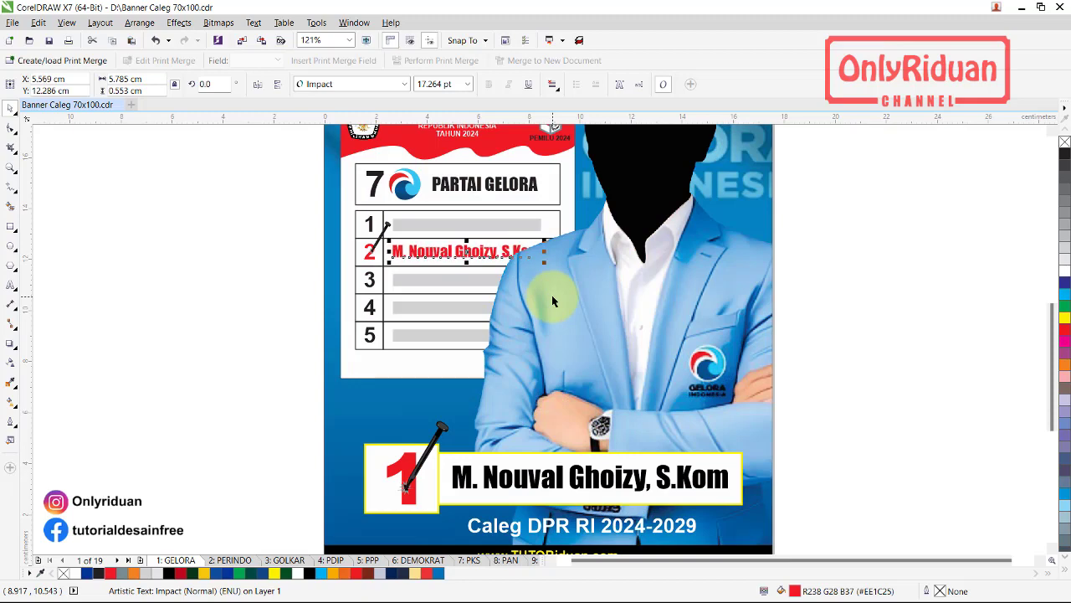
scroll(604, 356, down, 2)
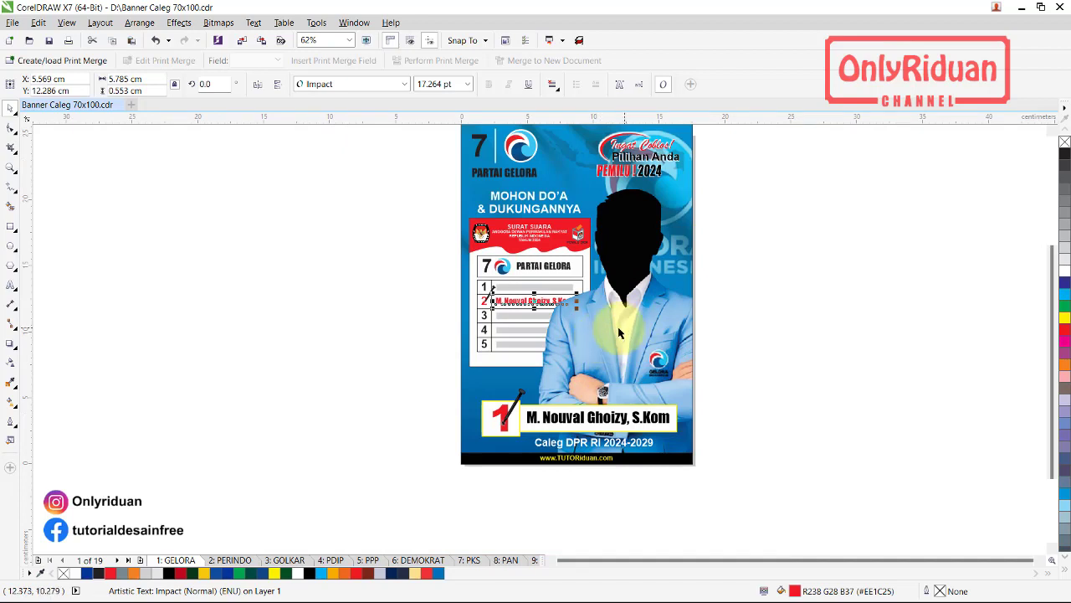
- Scale the GELORA candidate photo down to about 184% (10.711 × 18.403 cm)
click(611, 339)
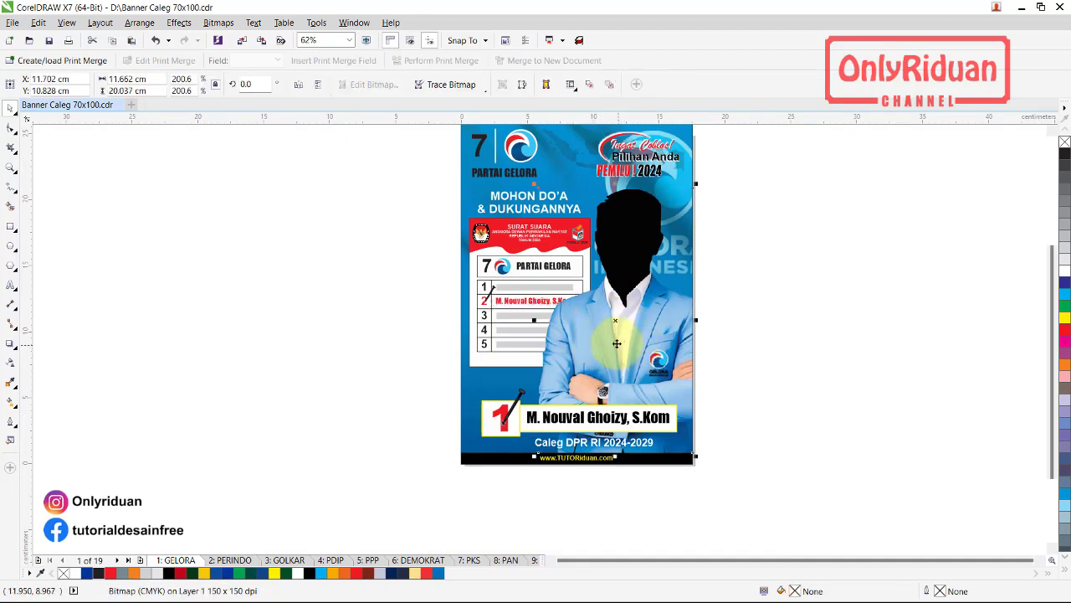
drag(533, 183, 546, 205)
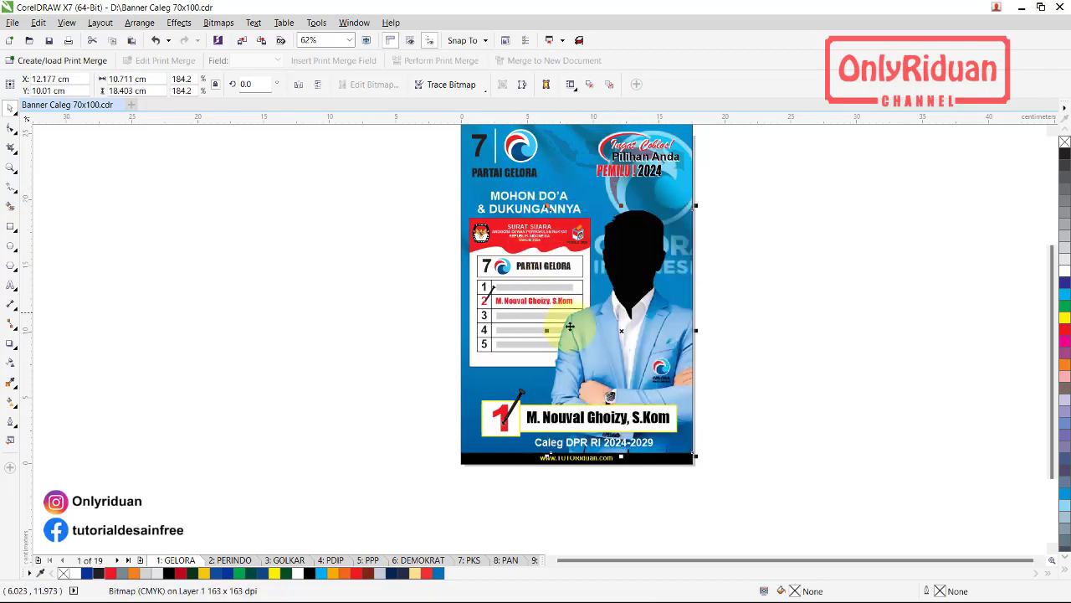
scroll(627, 349, up, 2)
scroll(627, 349, down, 2)
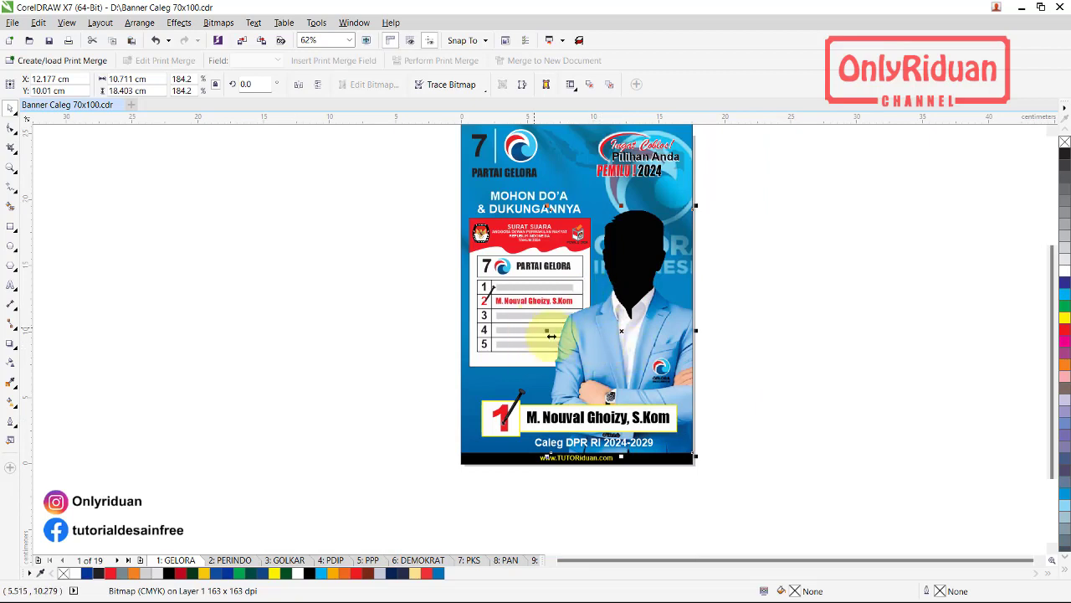
click(500, 410)
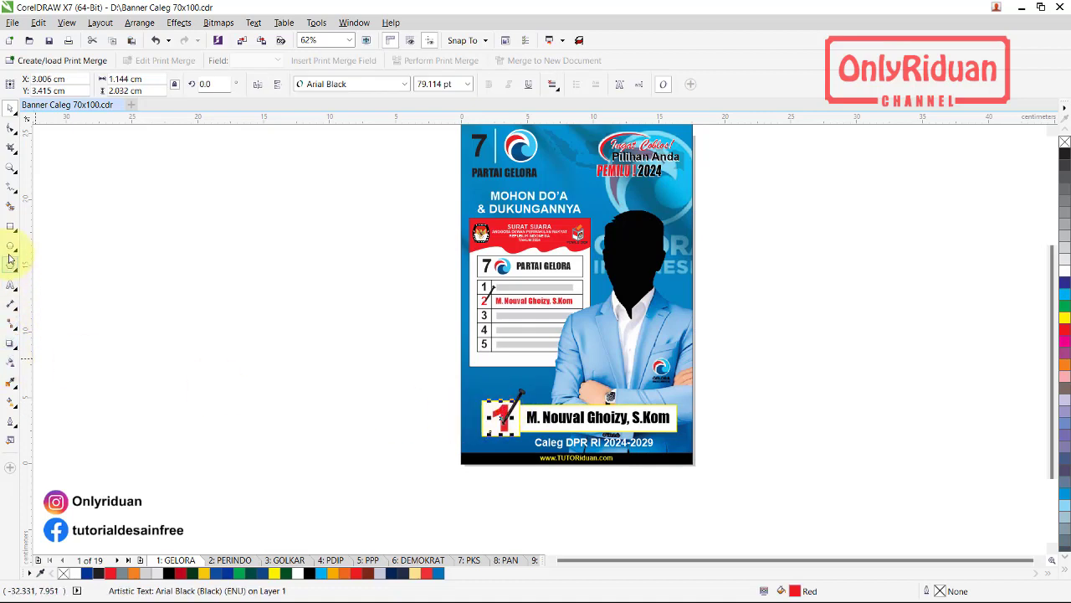
- Replace the big red 1 beside the name with 2, checking the PERINDO page afterwards
key(Delete)
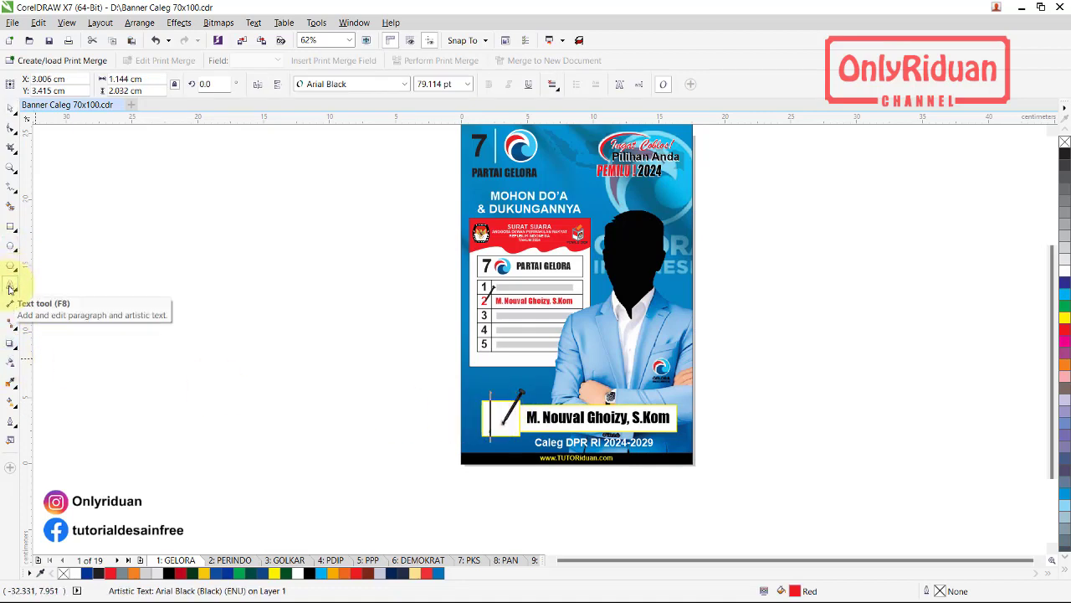
click(335, 407)
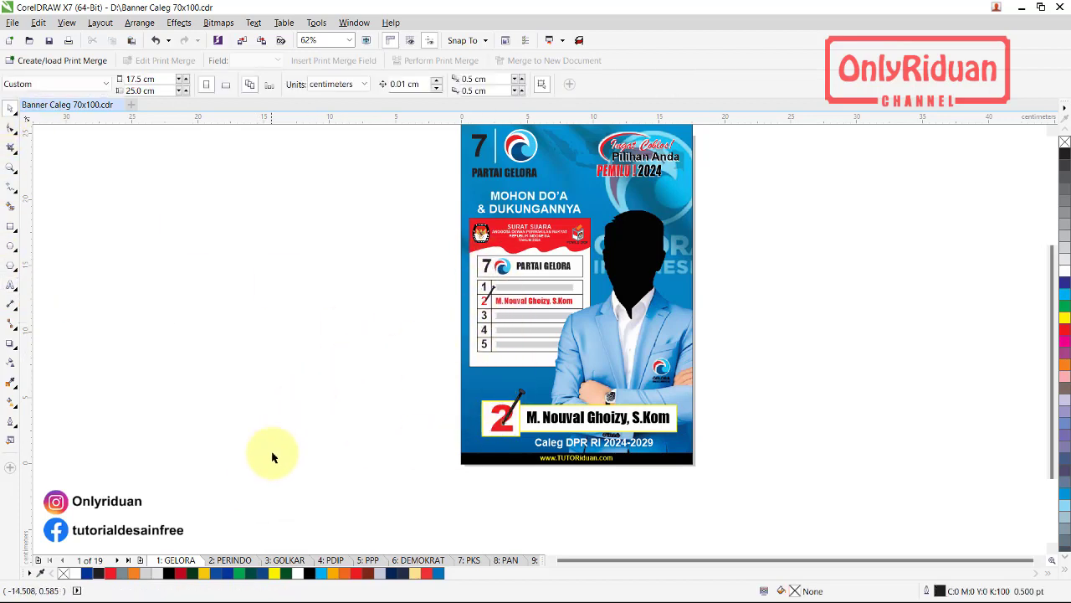
click(229, 560)
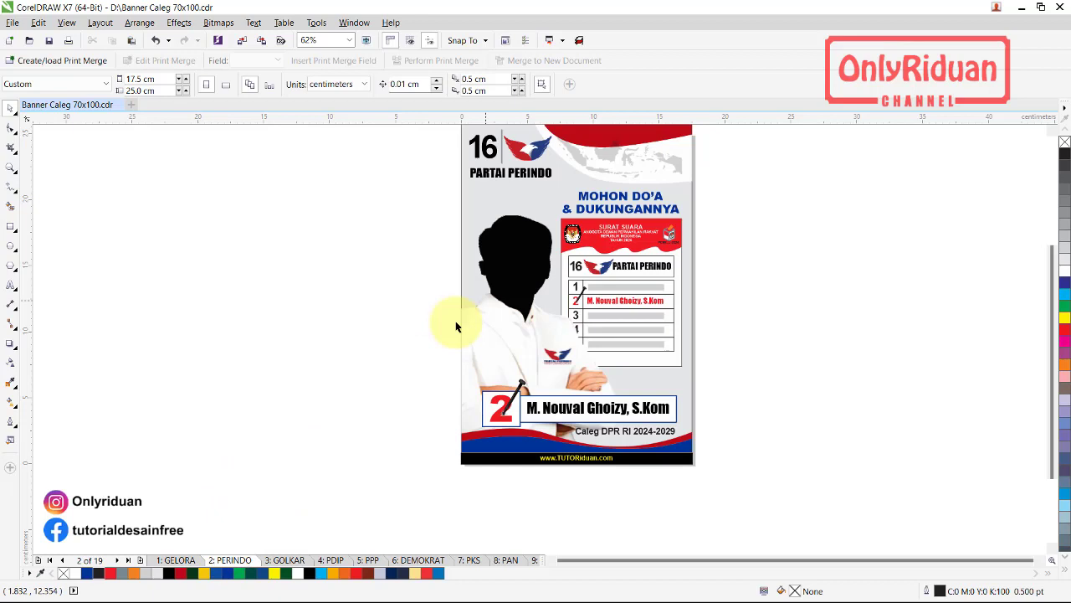
click(176, 560)
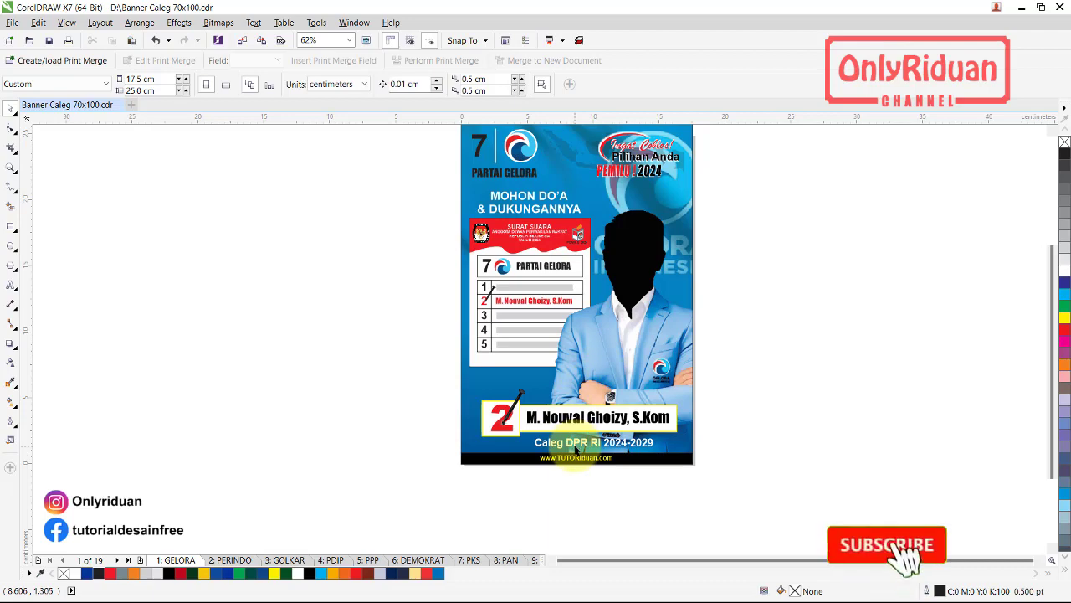
scroll(576, 450, up, 1)
scroll(577, 448, up, 1)
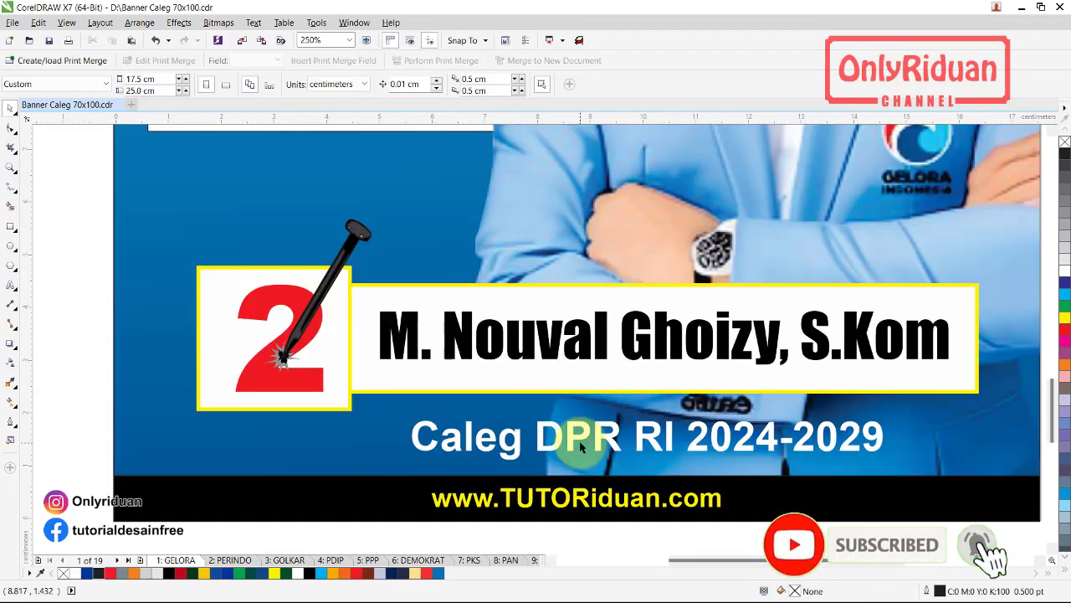
scroll(581, 443, down, 1)
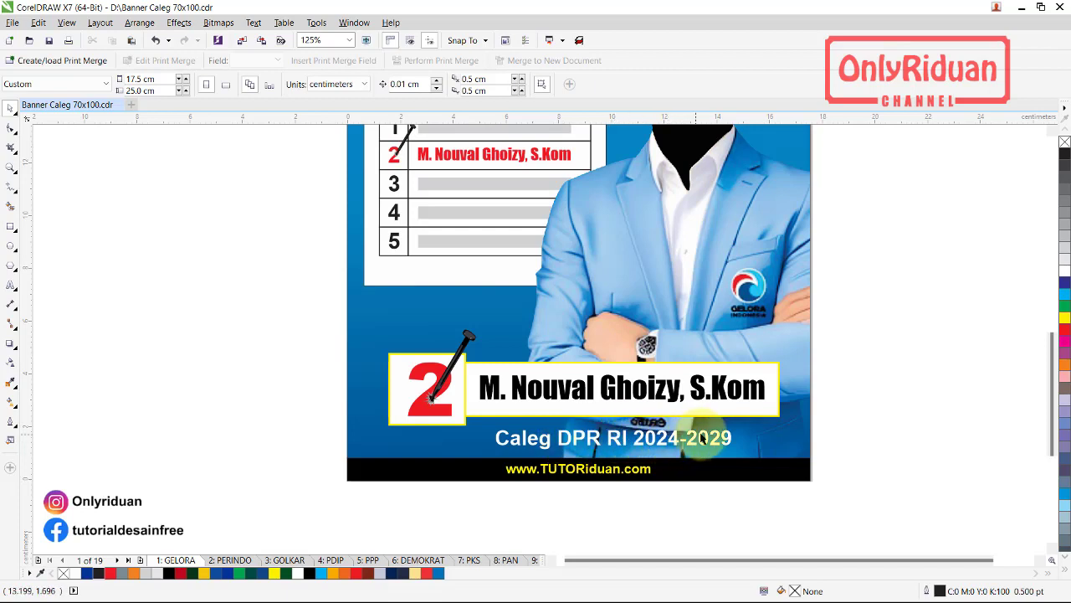
scroll(535, 405, down, 2)
scroll(530, 250, up, 2)
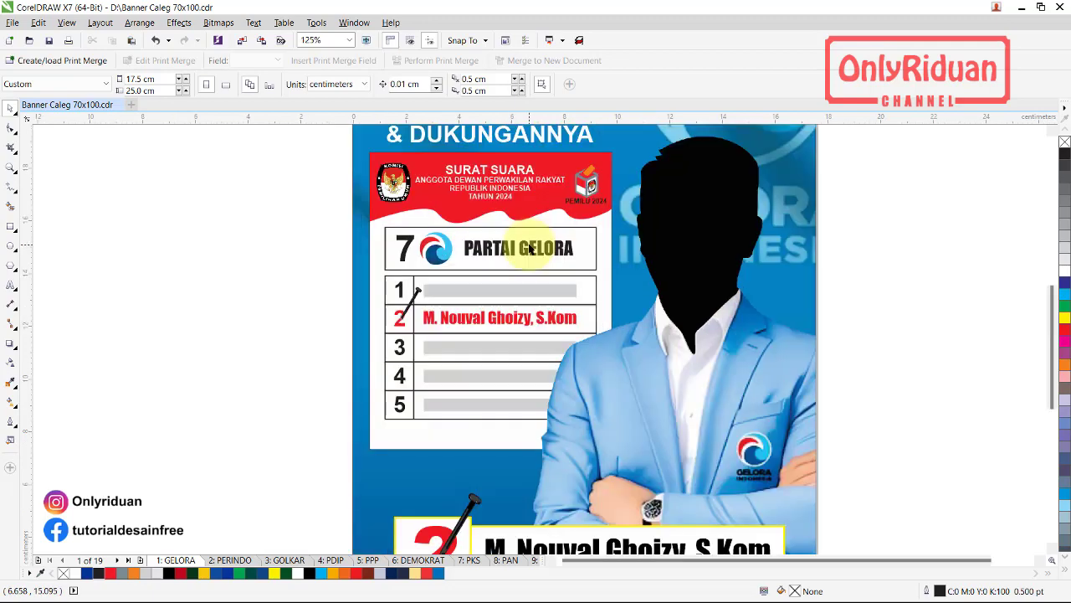
scroll(530, 249, down, 2)
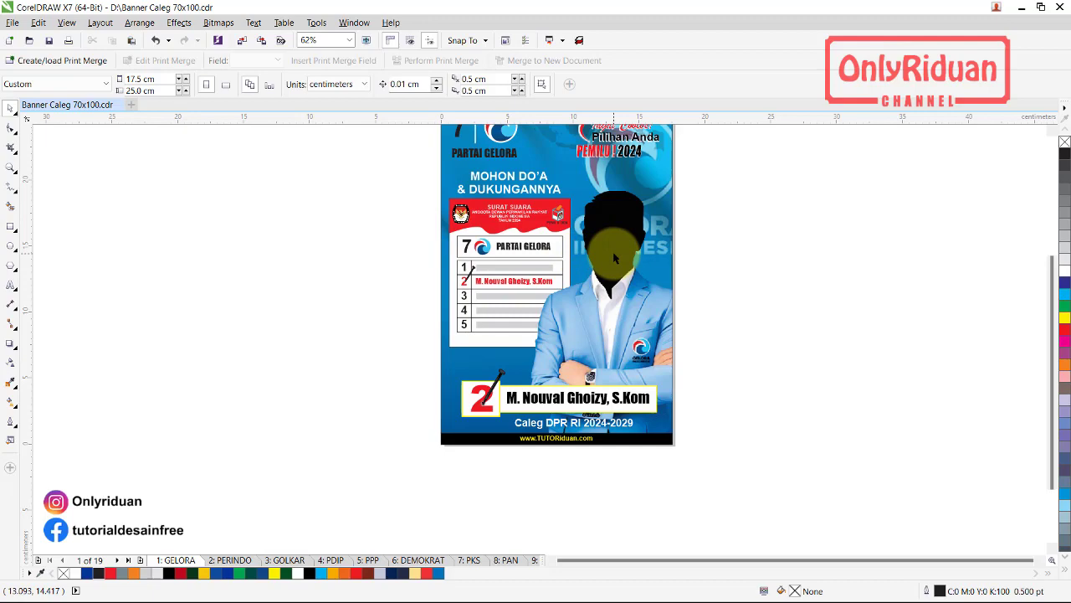
- Open the FILE > CDR folder of banner archives in File Explorer and move the window aside
mouse_move(518, 588)
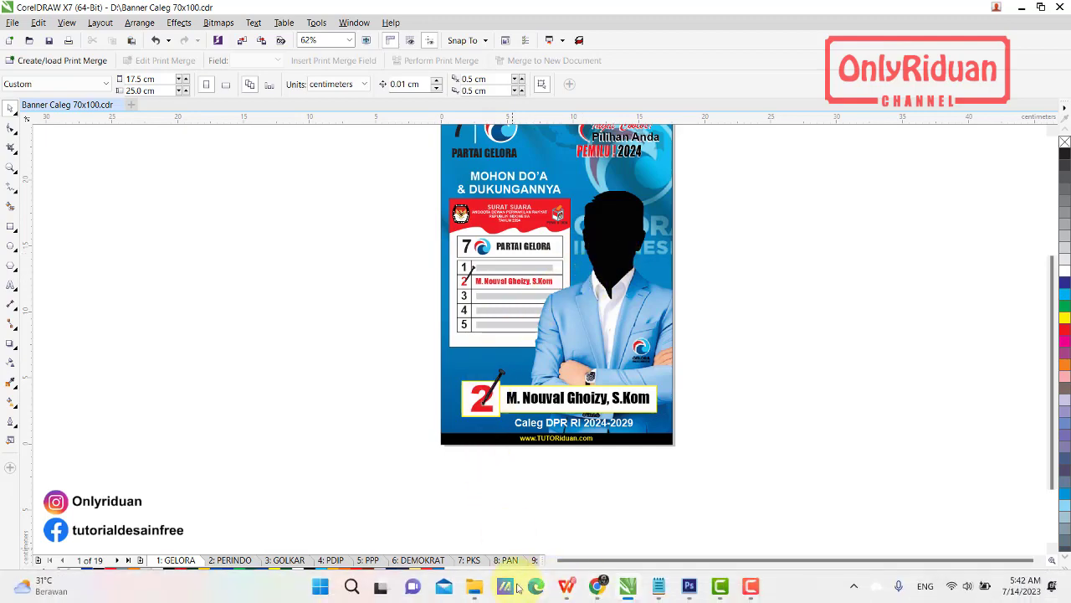
click(474, 588)
double_click(349, 244)
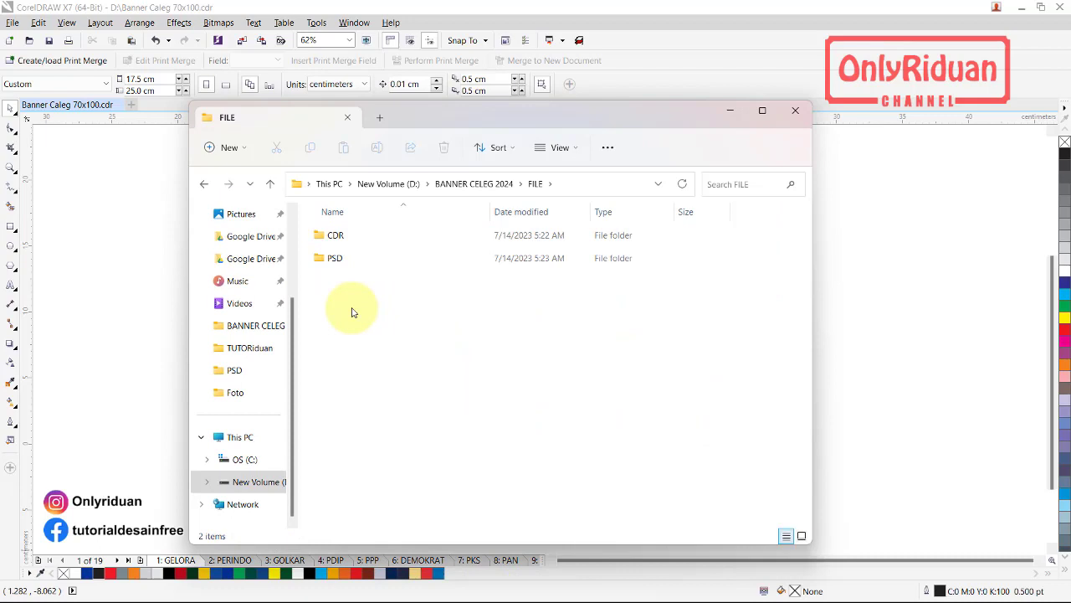
double_click(332, 235)
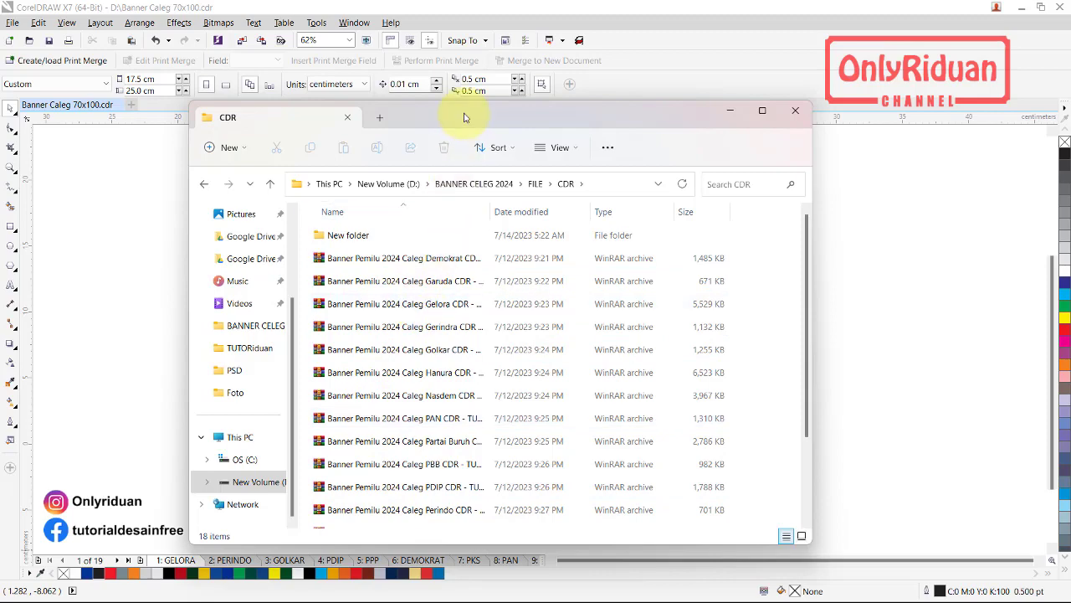
drag(465, 117, 499, 76)
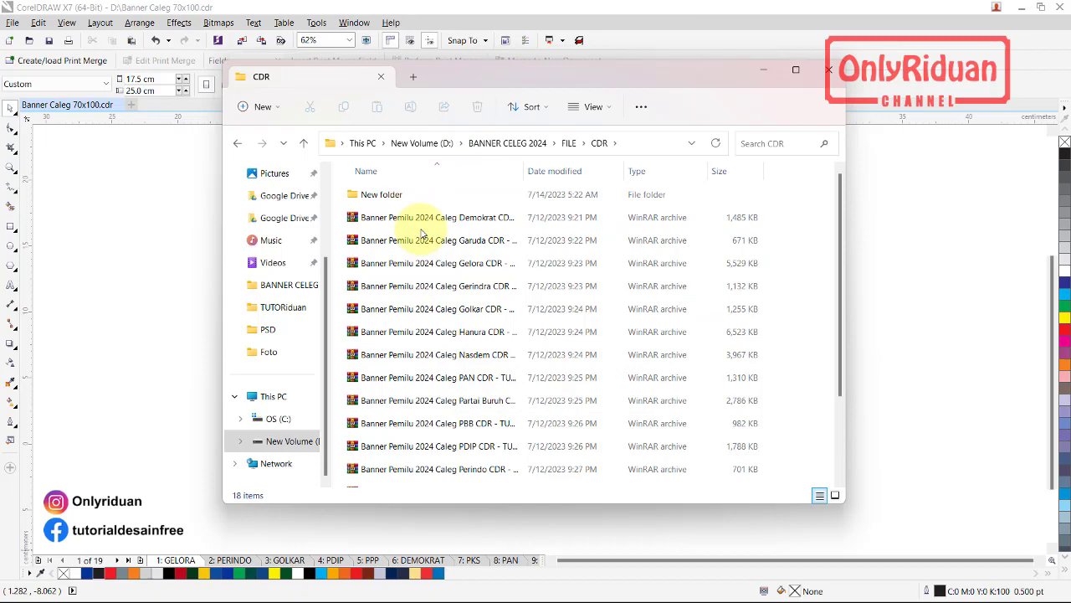
mouse_move(471, 74)
mouse_down()
mouse_move(469, 170)
mouse_move(454, 82)
mouse_up()
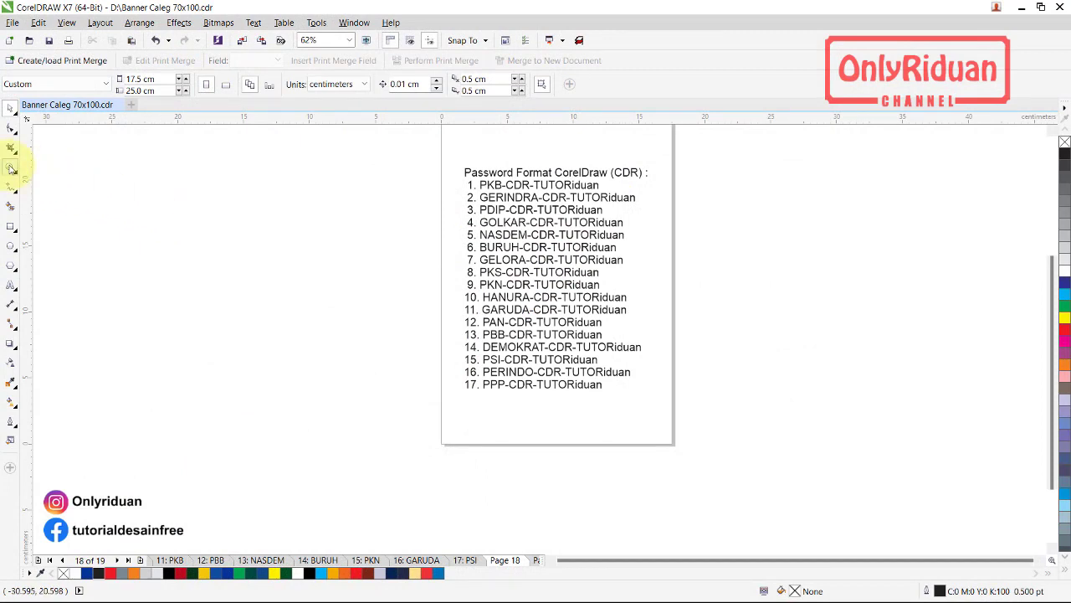
- Zoom in on the page 18 password list, then bring the CDR folder window back
click(10, 166)
drag(453, 155, 649, 402)
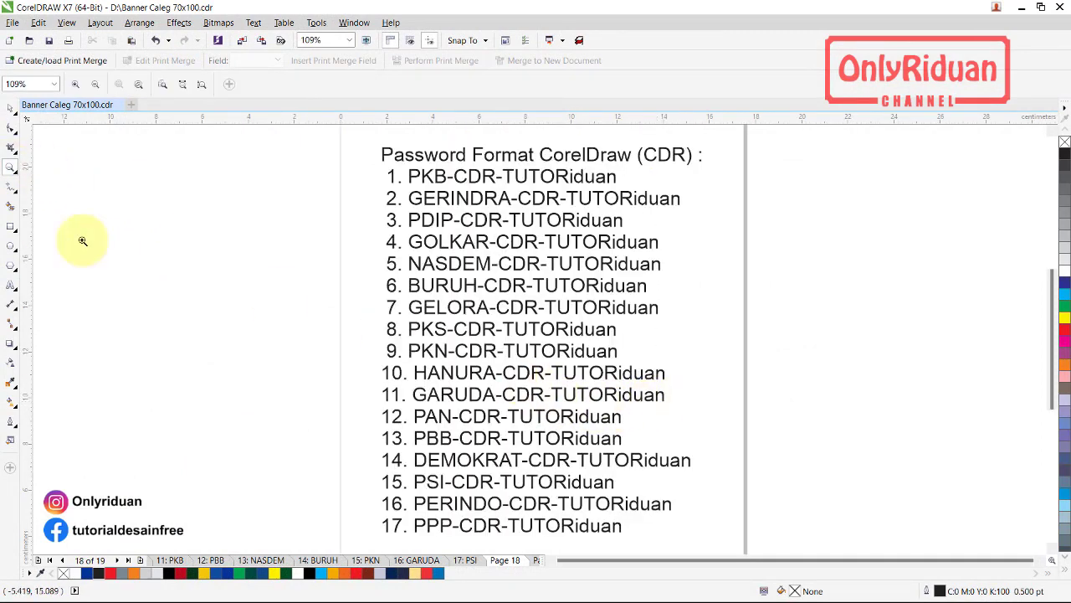
click(11, 108)
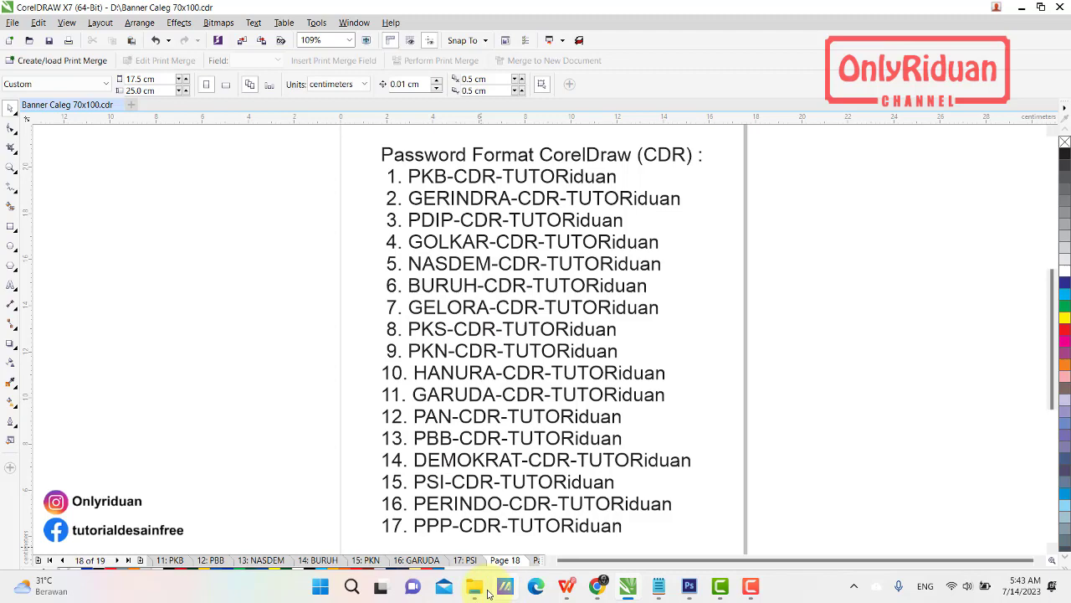
click(474, 599)
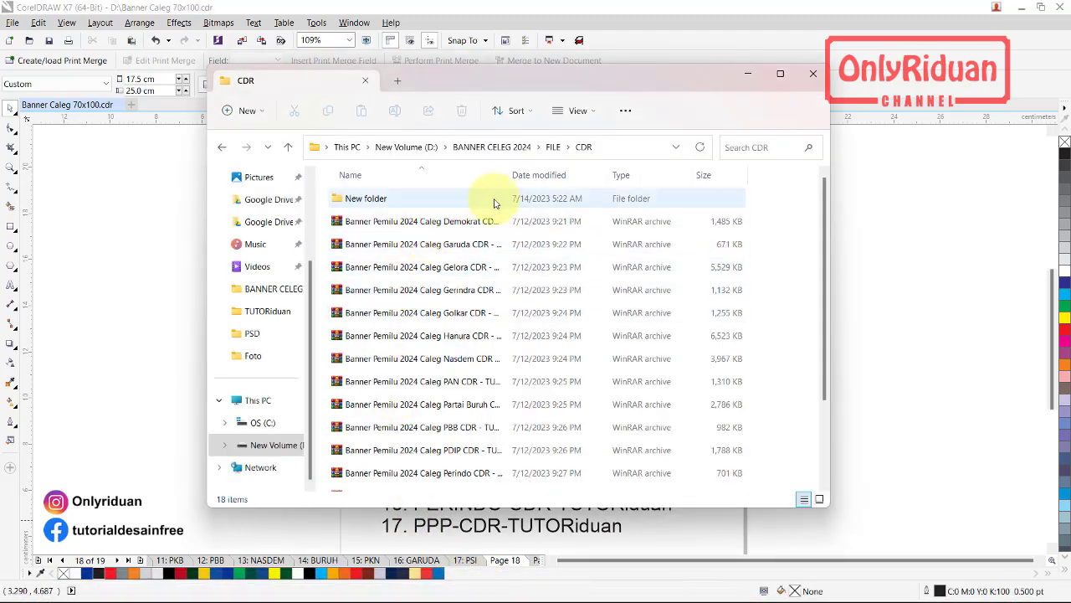
- Widen the Name column to show full archive names, then return to the password list
drag(509, 179, 676, 173)
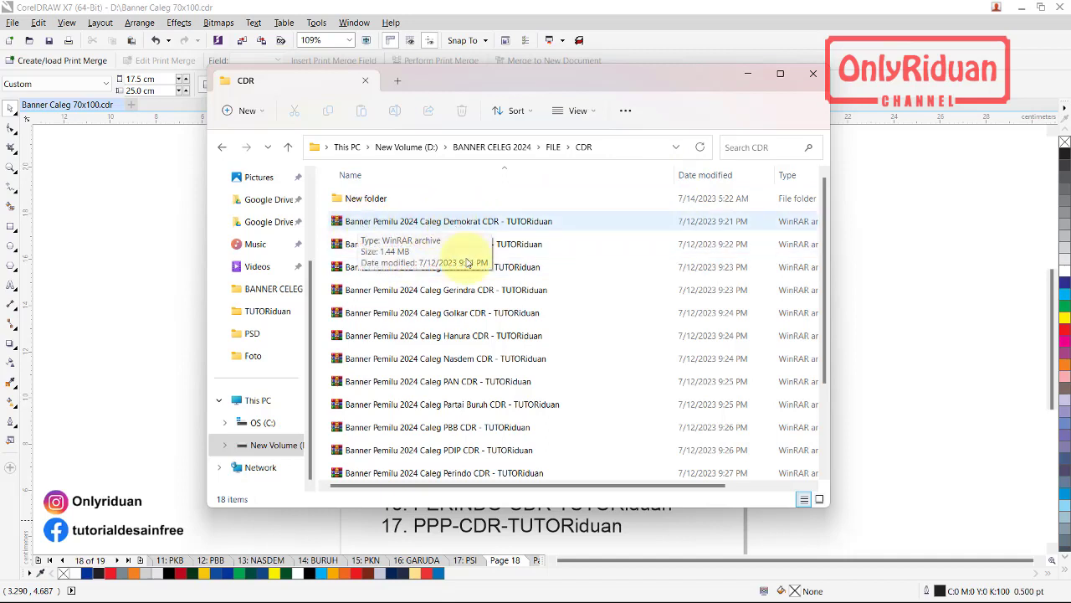
click(545, 519)
click(512, 331)
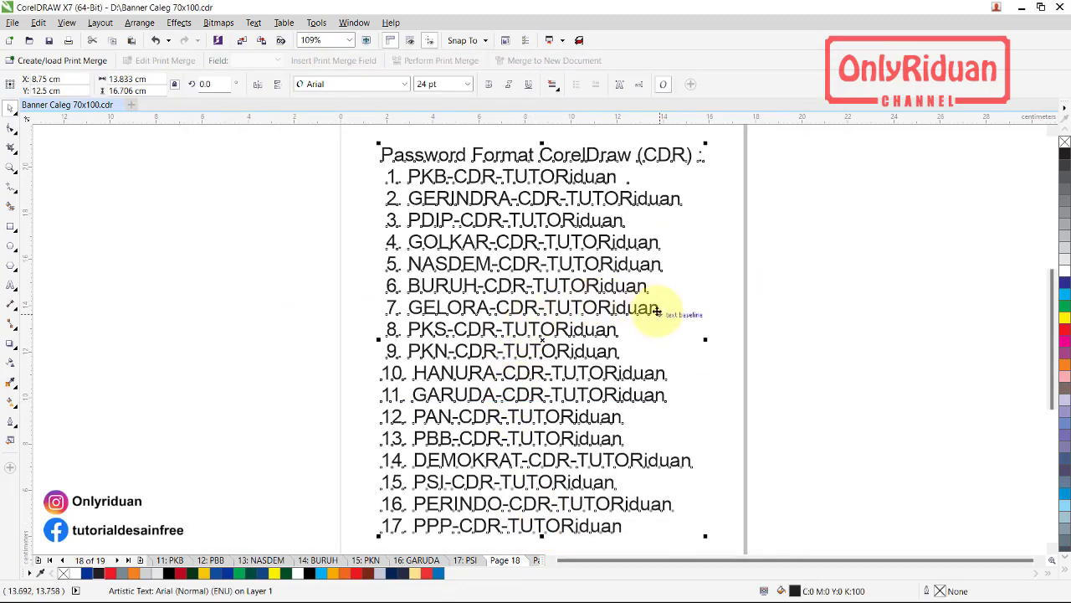
- Select the Demokrat password on line 14 with the Text tool and bring back the CDR folder
click(729, 294)
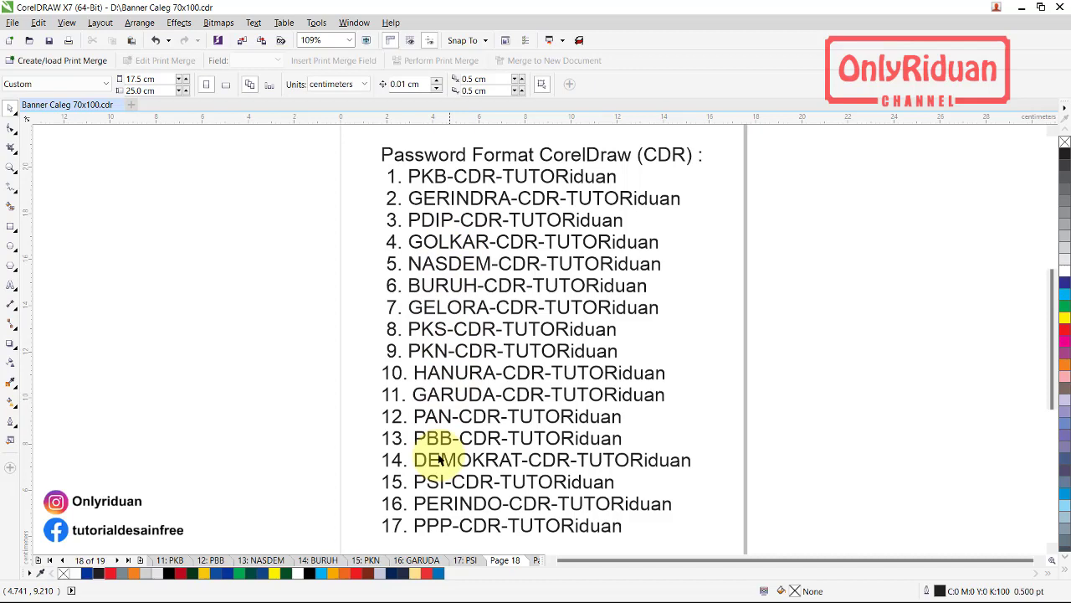
click(12, 286)
drag(416, 461, 691, 460)
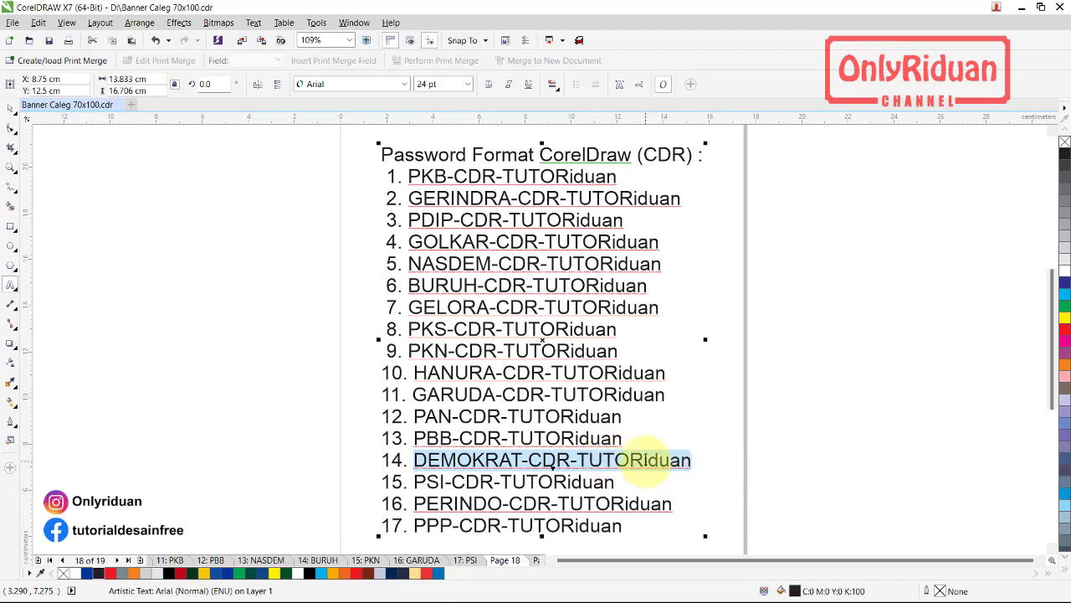
mouse_move(531, 588)
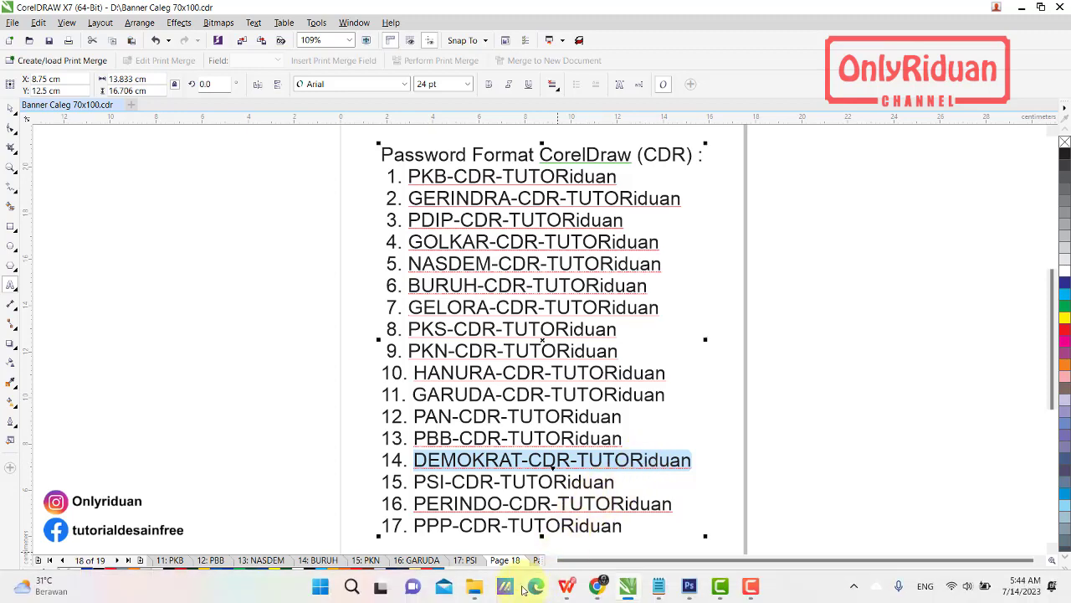
click(474, 586)
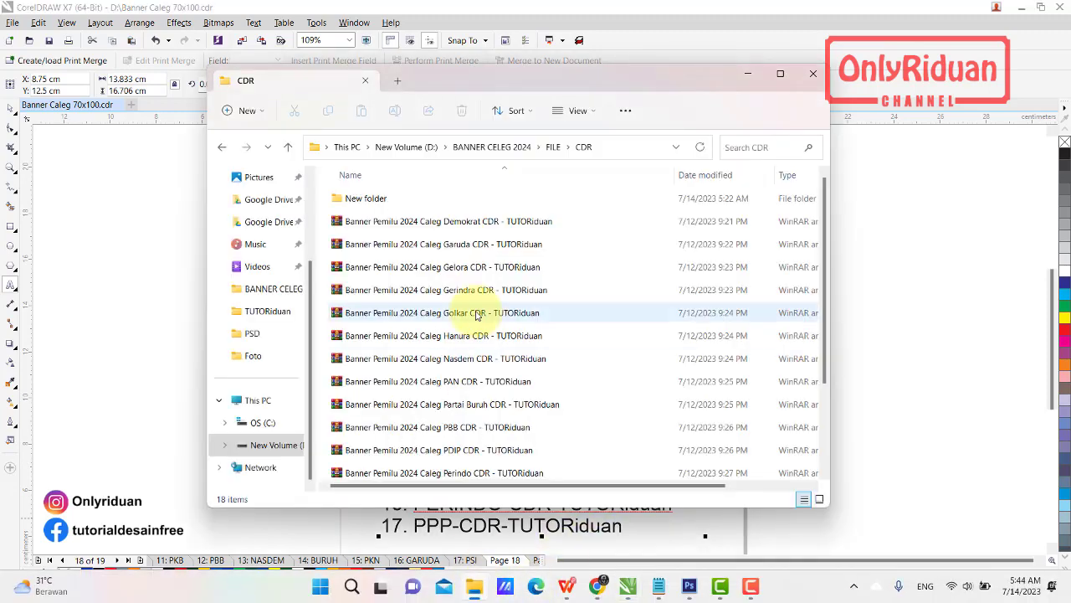
- Extract the password-protected Demokrat archive here with WinRAR, then return to CorelDRAW
right_click(424, 226)
mouse_move(610, 435)
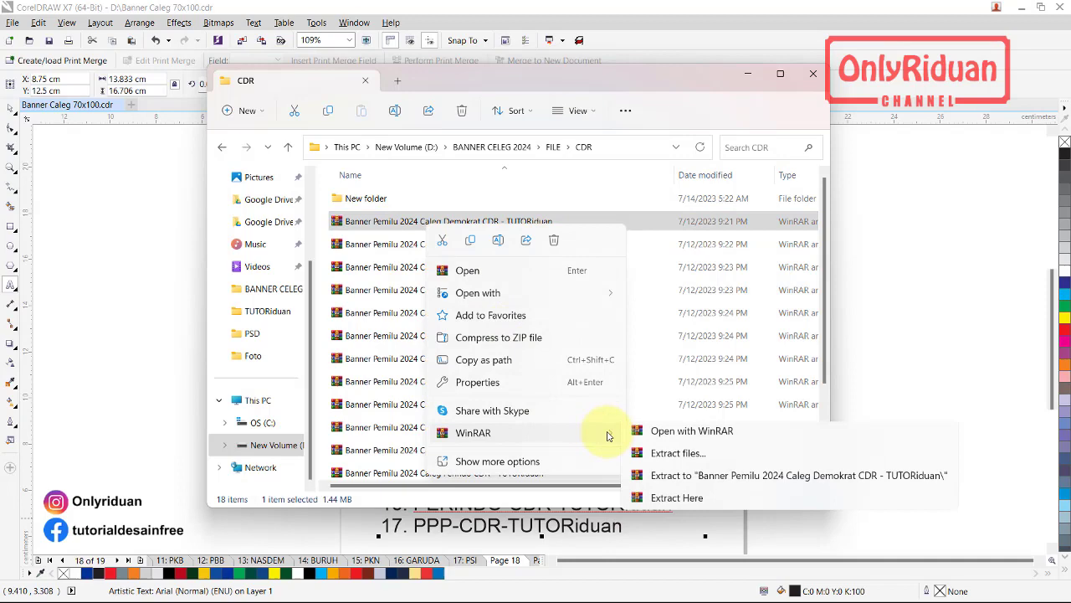
click(661, 501)
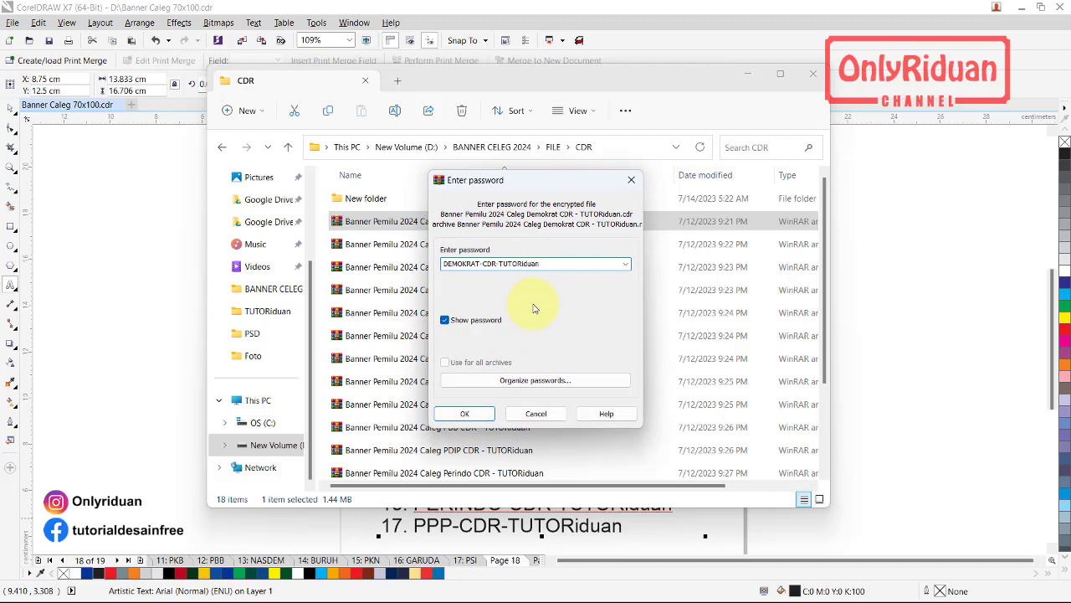
click(464, 414)
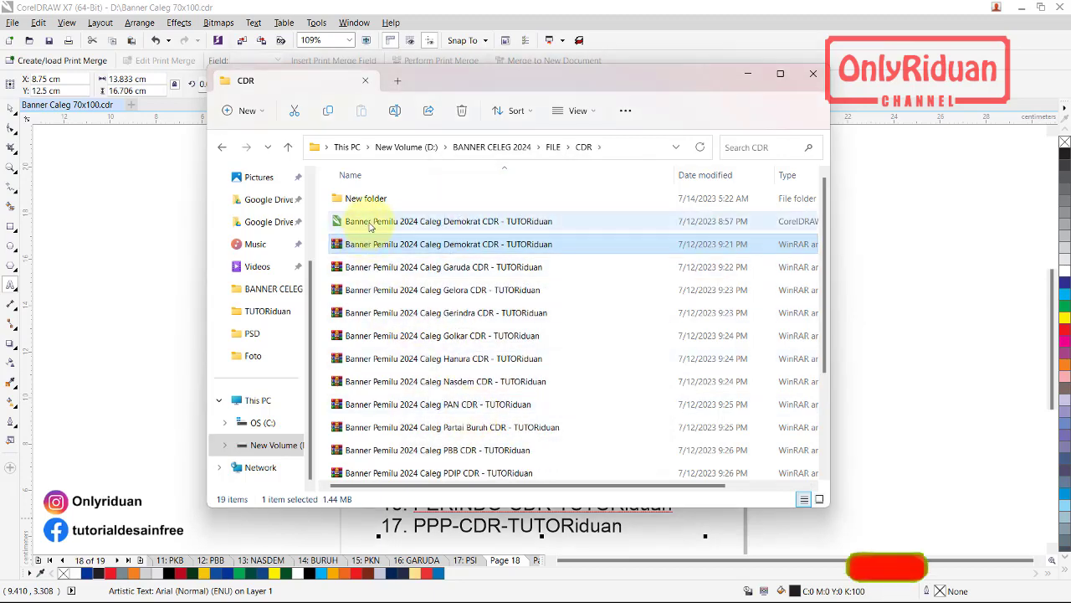
click(369, 221)
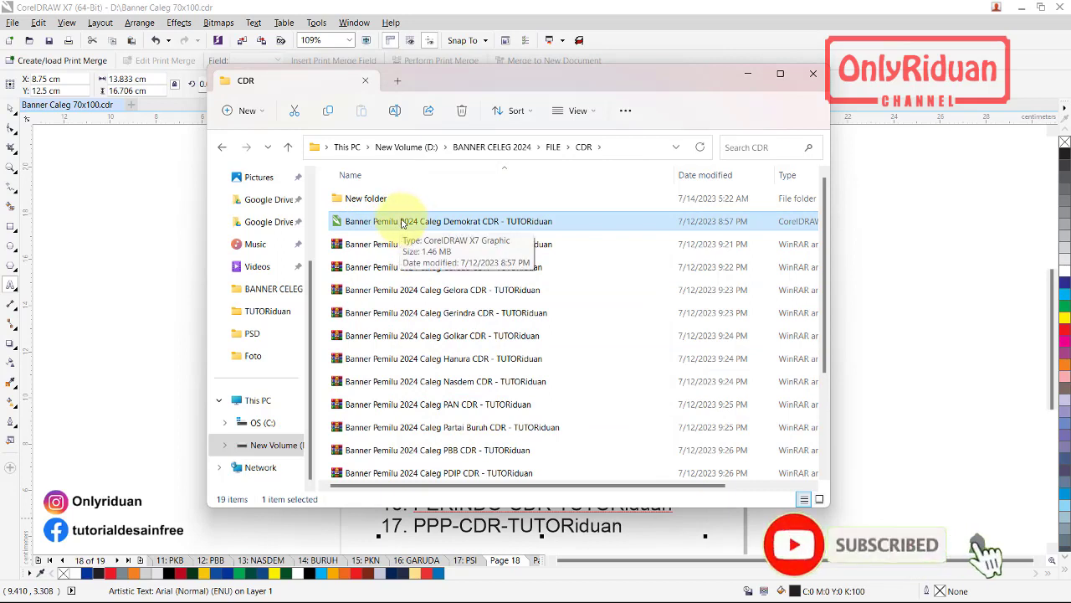
click(355, 243)
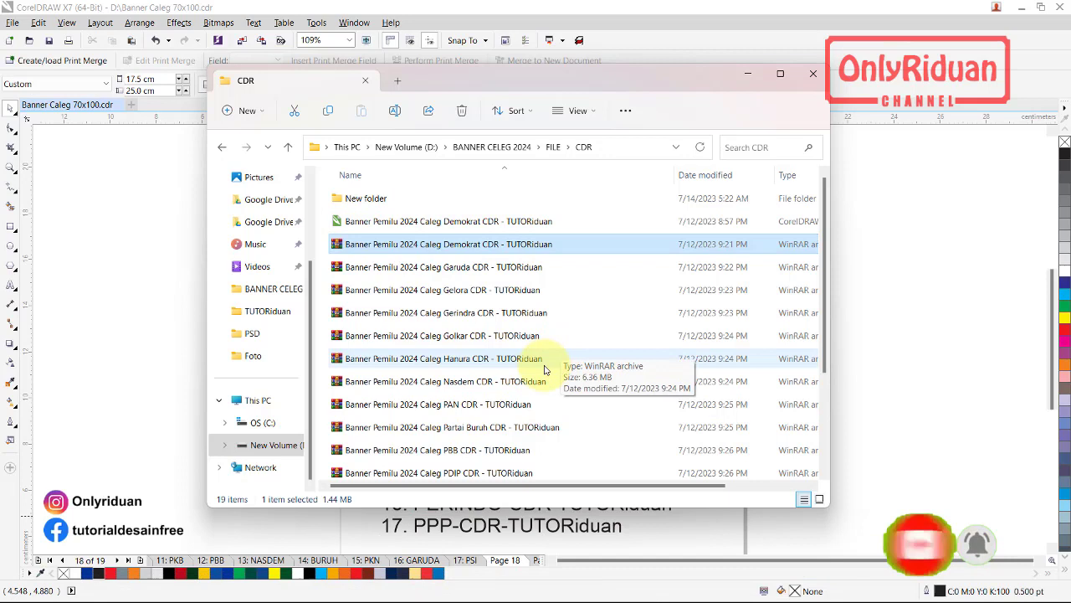
click(437, 408)
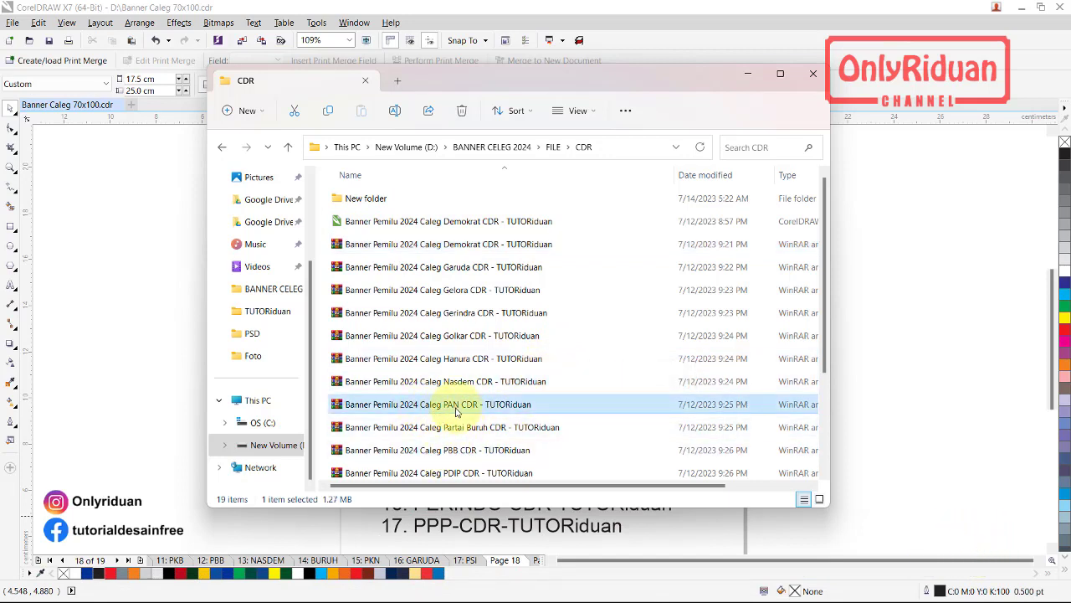
click(175, 381)
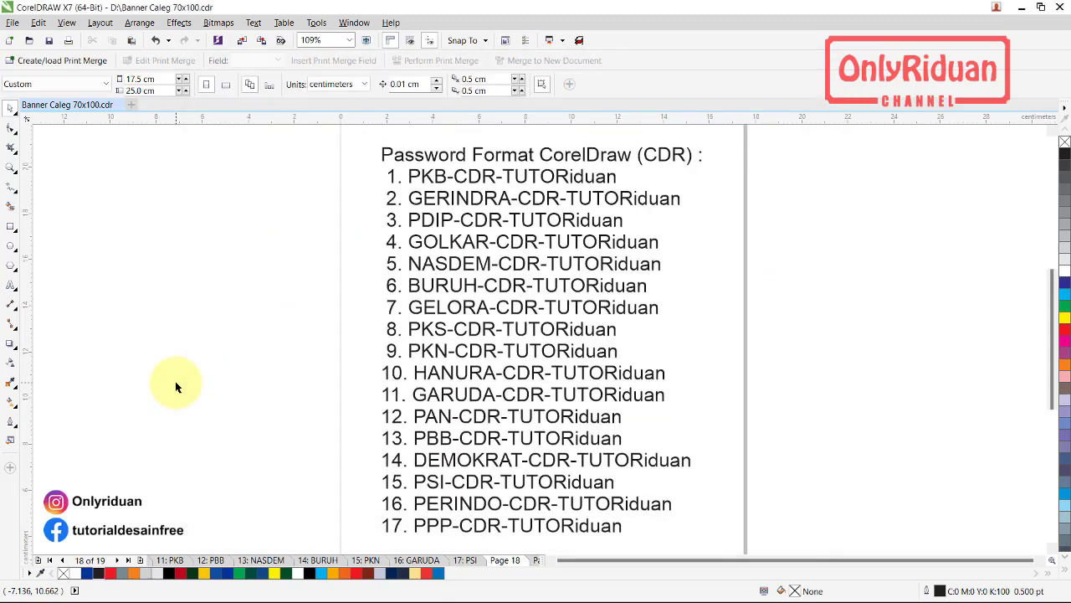
- Select the PAN password on line 12 and bring up the CDR archive folder
click(11, 286)
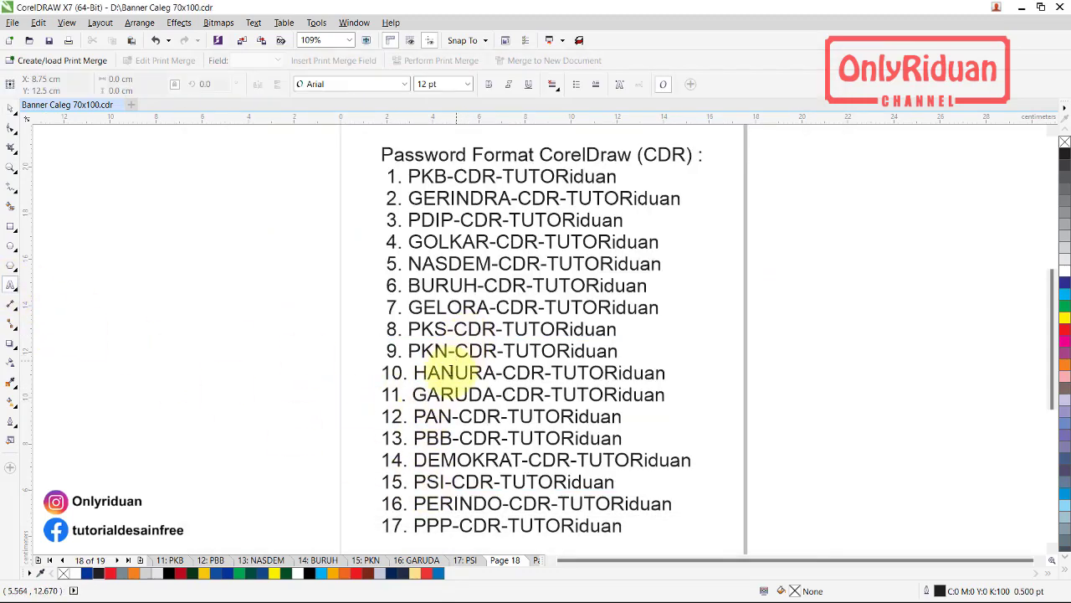
drag(416, 416, 618, 410)
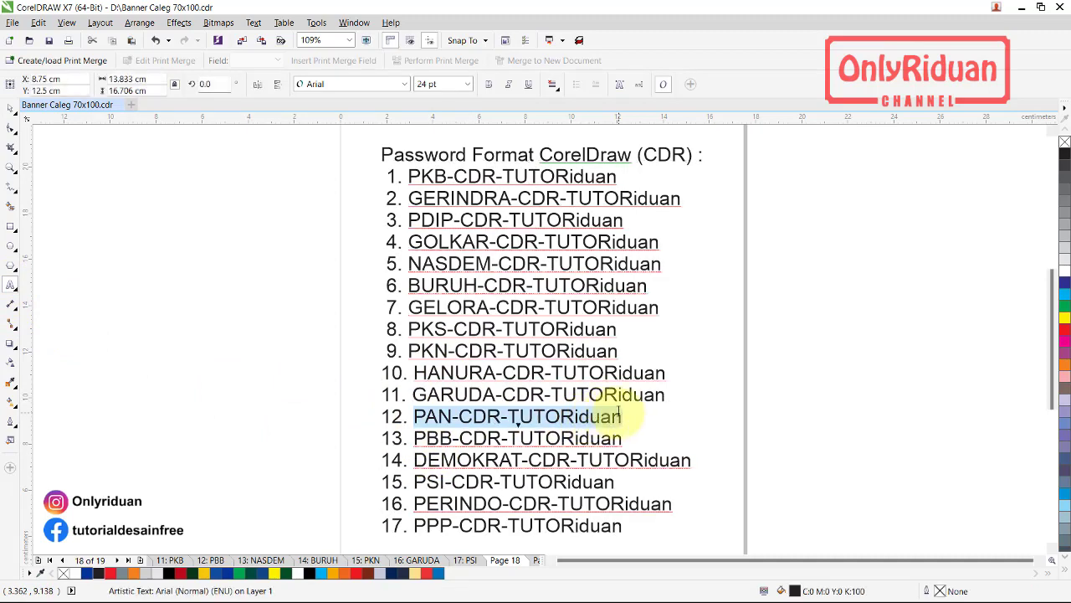
mouse_move(599, 587)
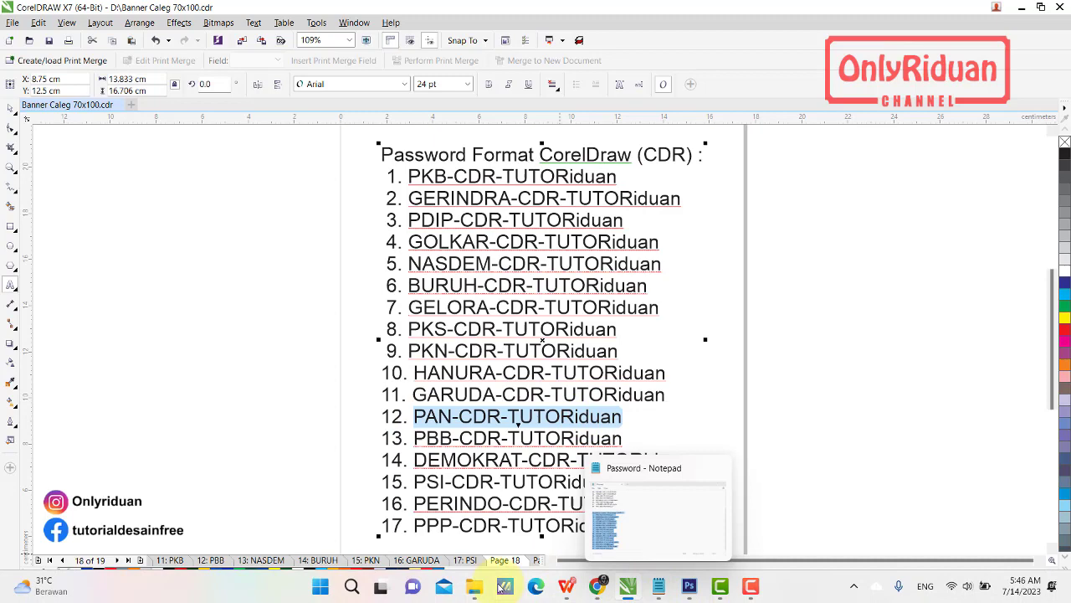
click(566, 589)
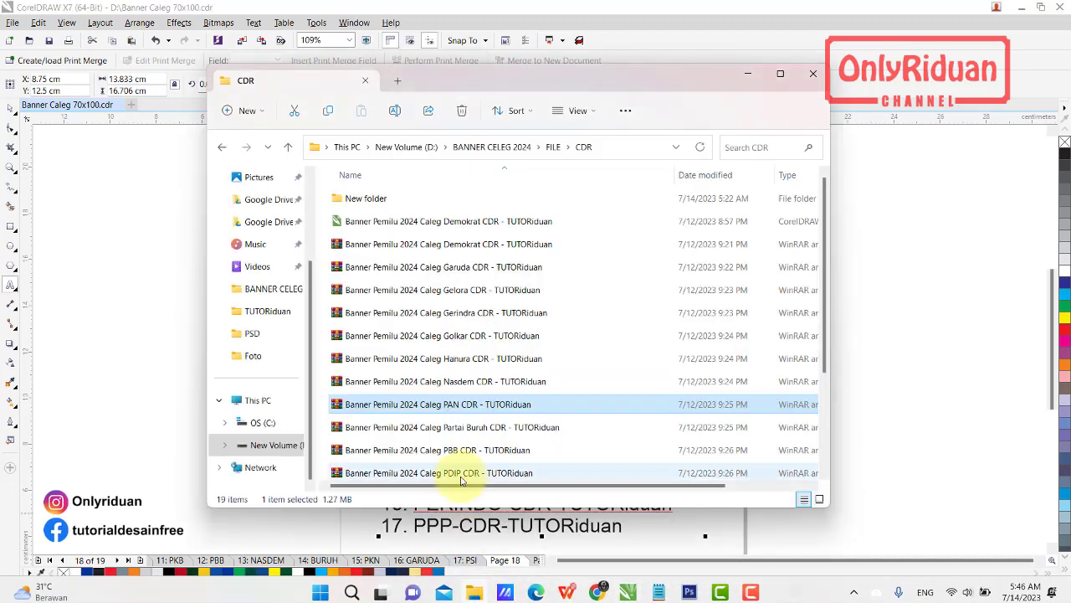
- Extract the PAN banner archive here using the pasted password, then minimize Explorer
right_click(408, 408)
mouse_move(599, 372)
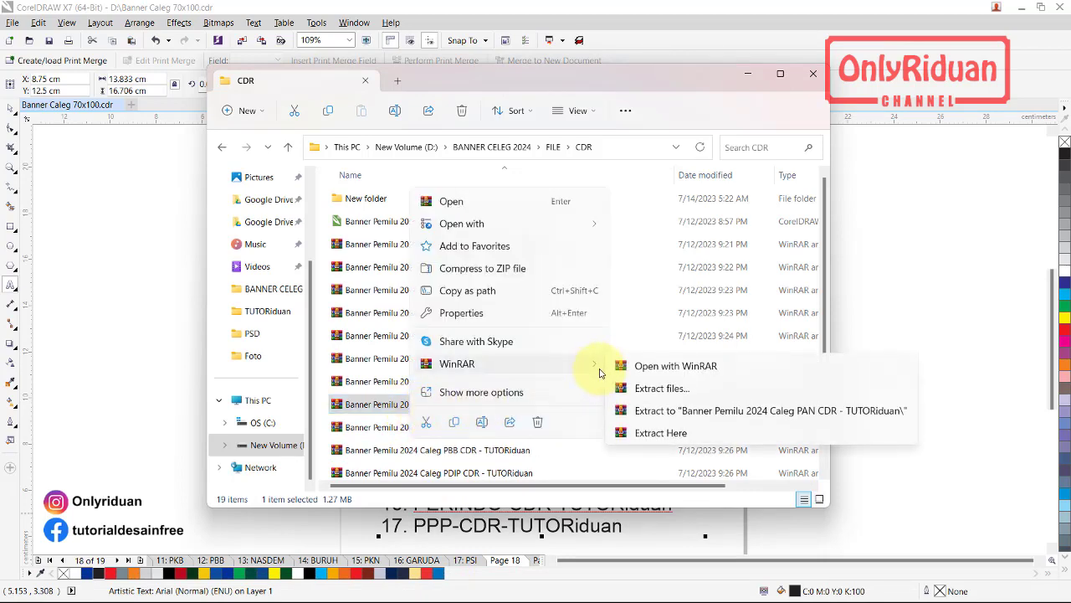
click(644, 430)
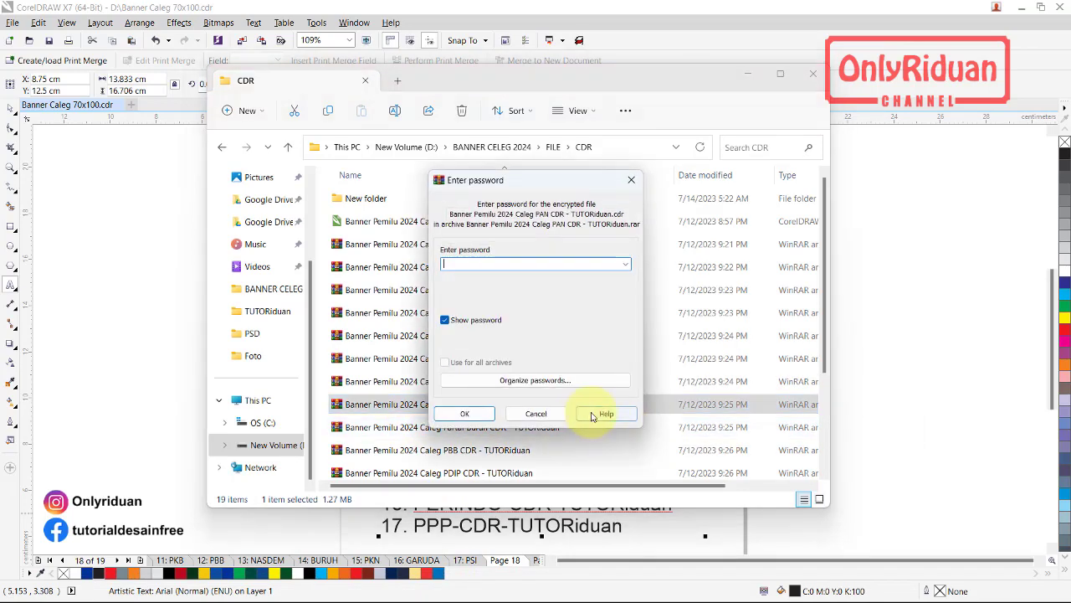
key(ctrl+v)
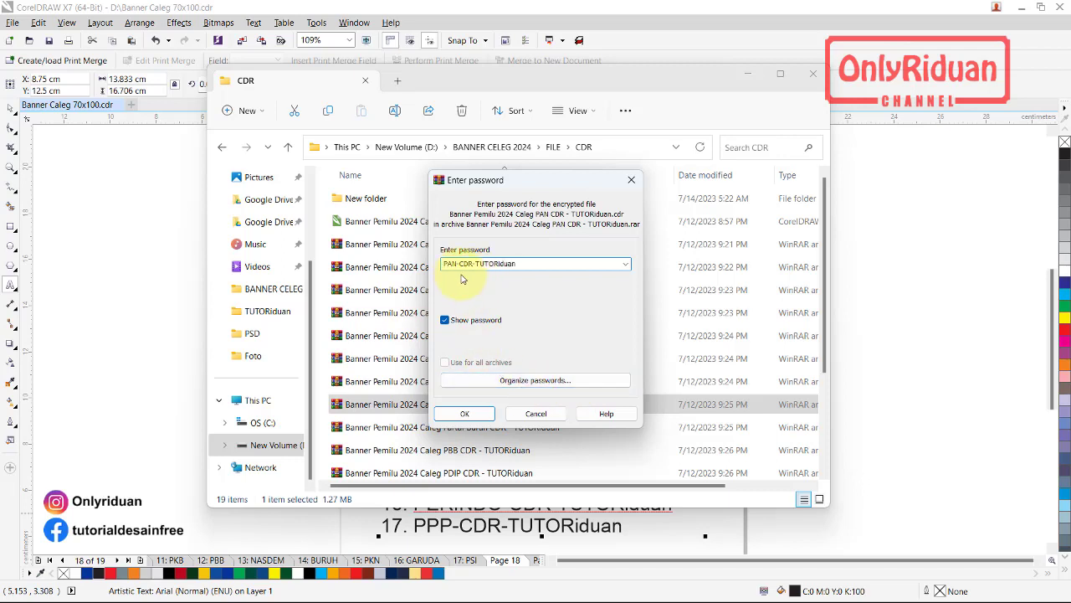
click(464, 412)
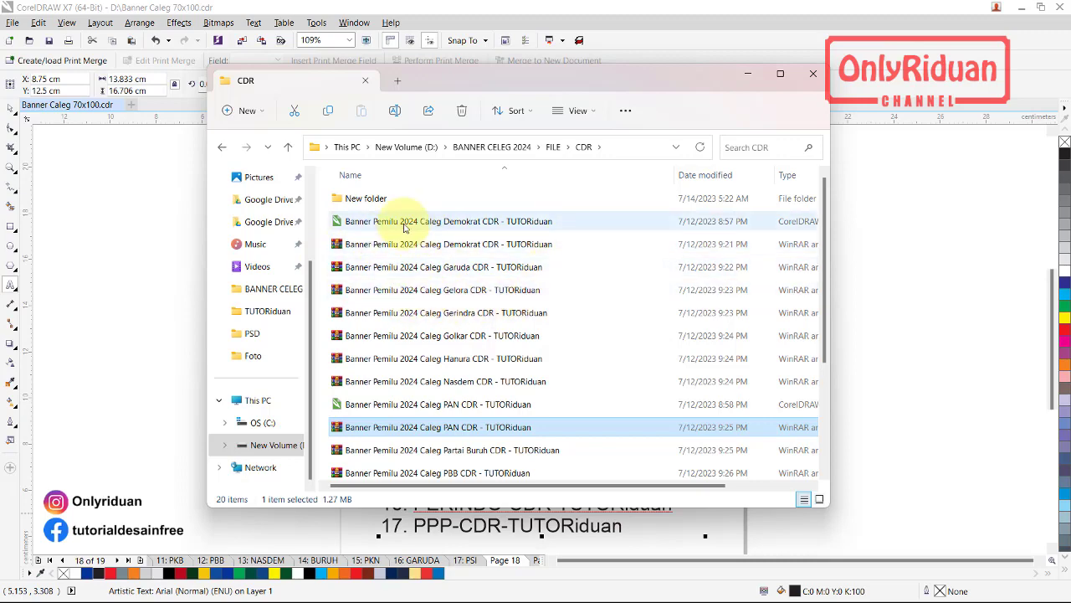
click(747, 77)
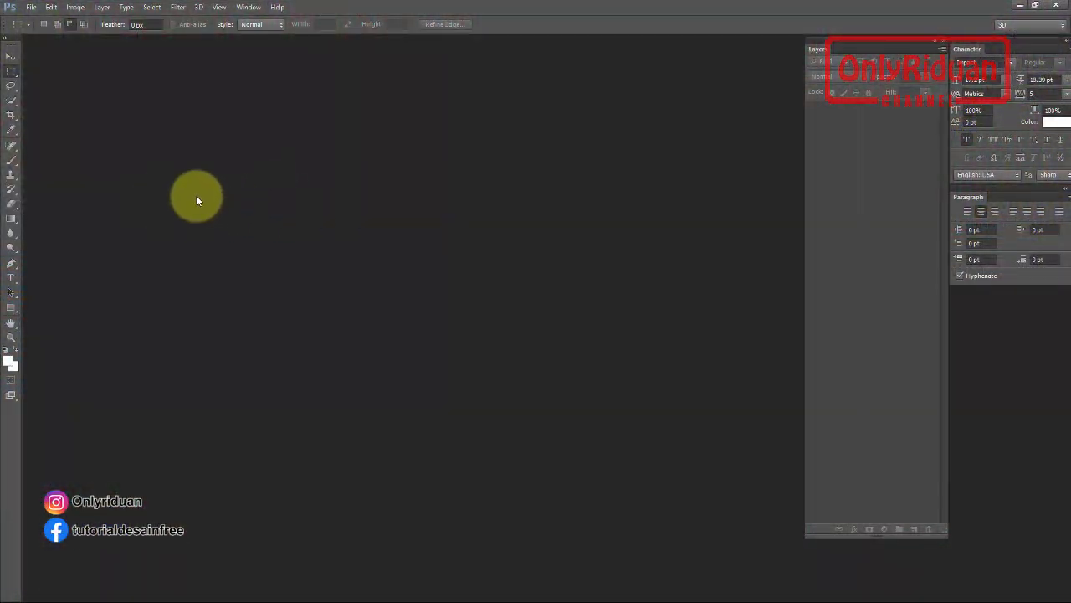
- Open the Banner Pemilu 2024 Caleg PPP PSD file from New folder
click(30, 7)
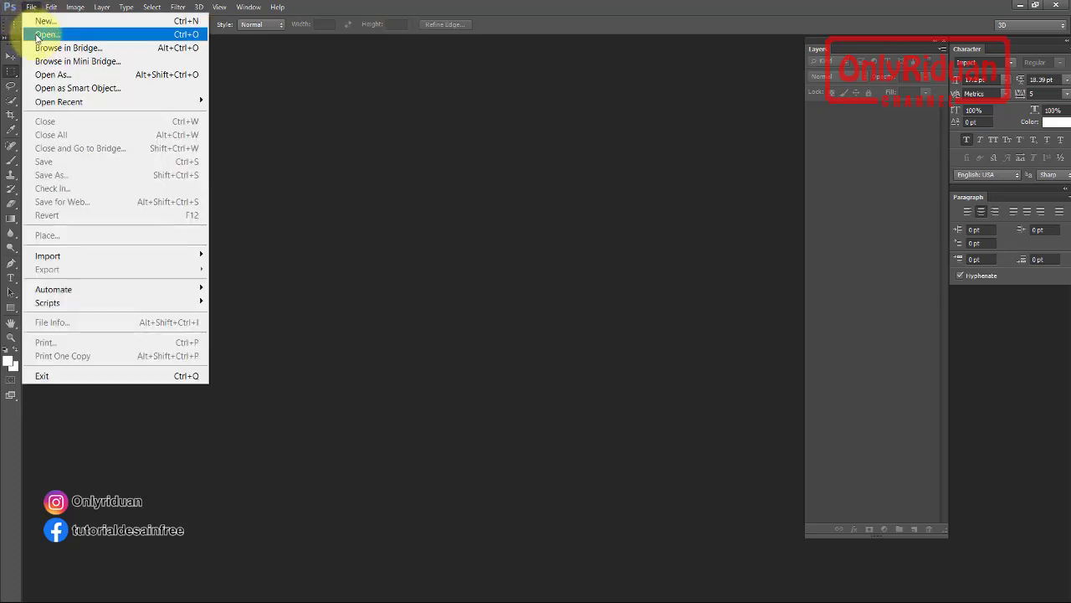
click(26, 29)
double_click(414, 172)
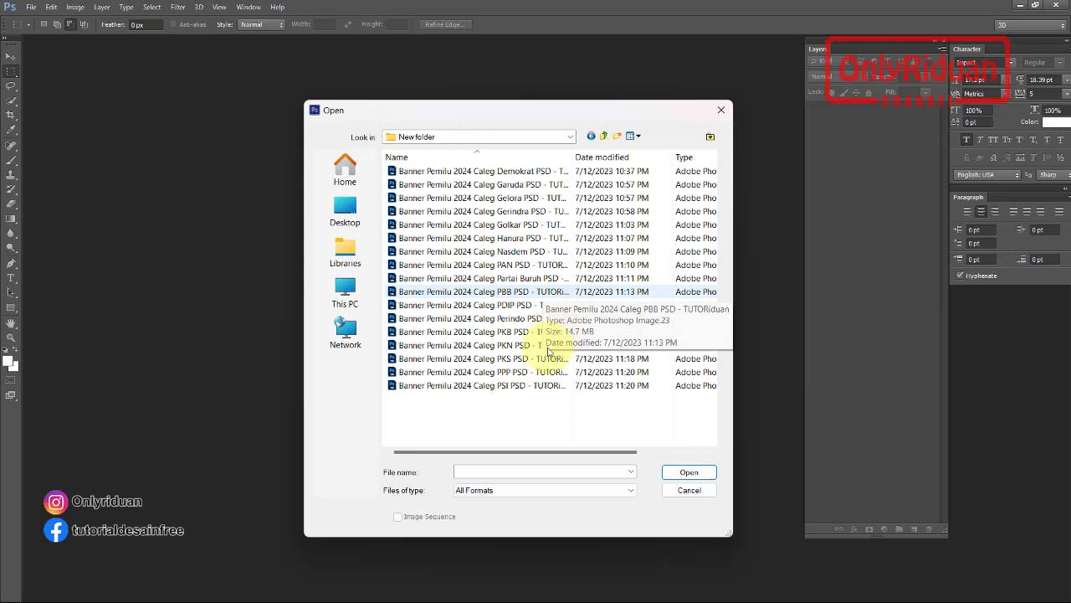
click(439, 371)
click(687, 471)
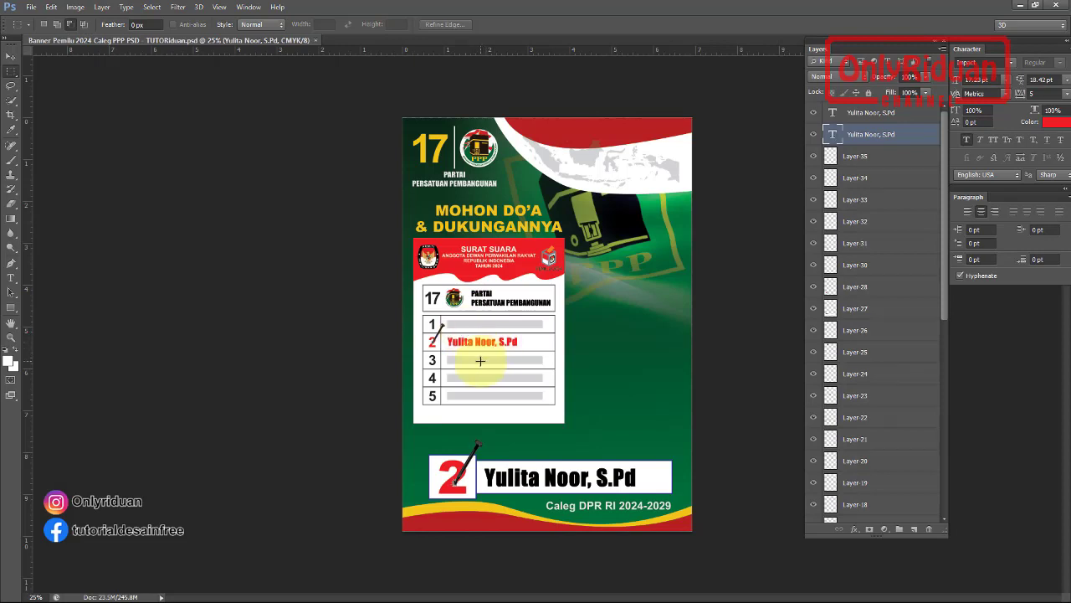
- Zoom in on ballot row 3 and select the layer holding the number 3 with the Move tool
click(868, 112)
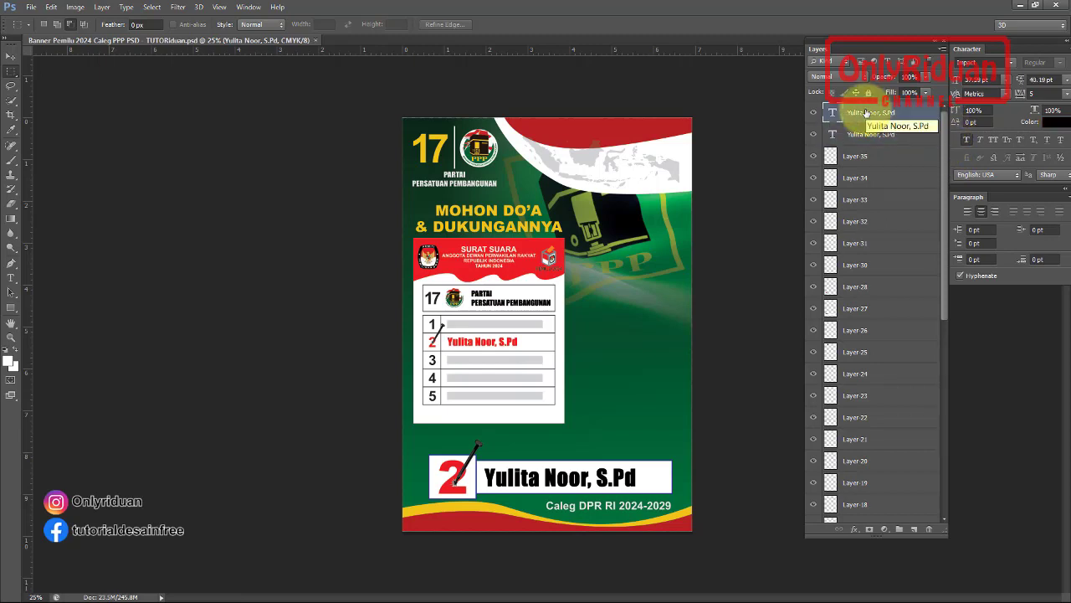
click(11, 56)
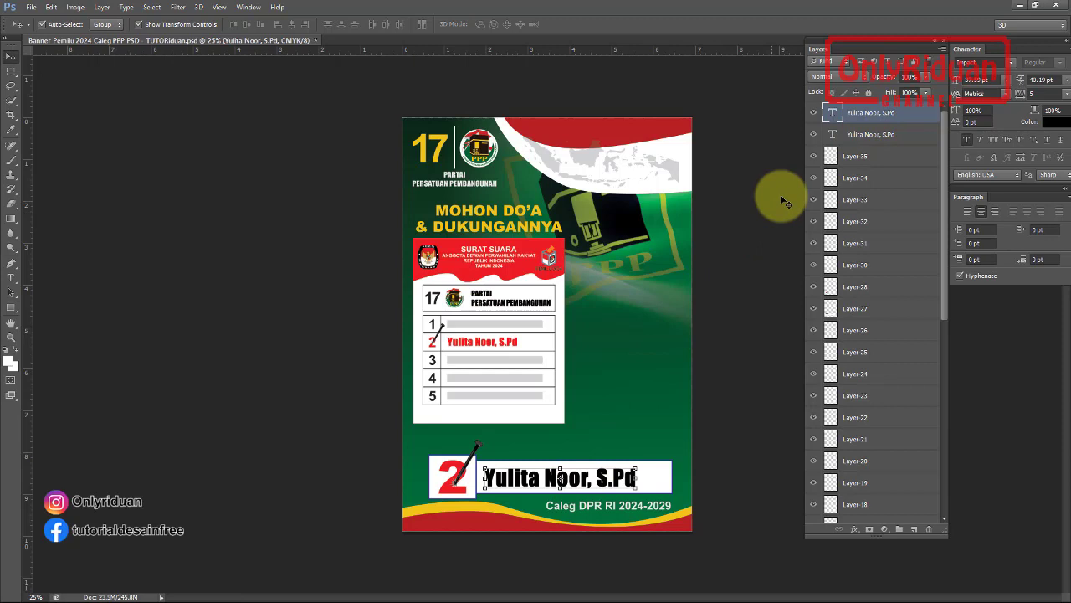
click(853, 133)
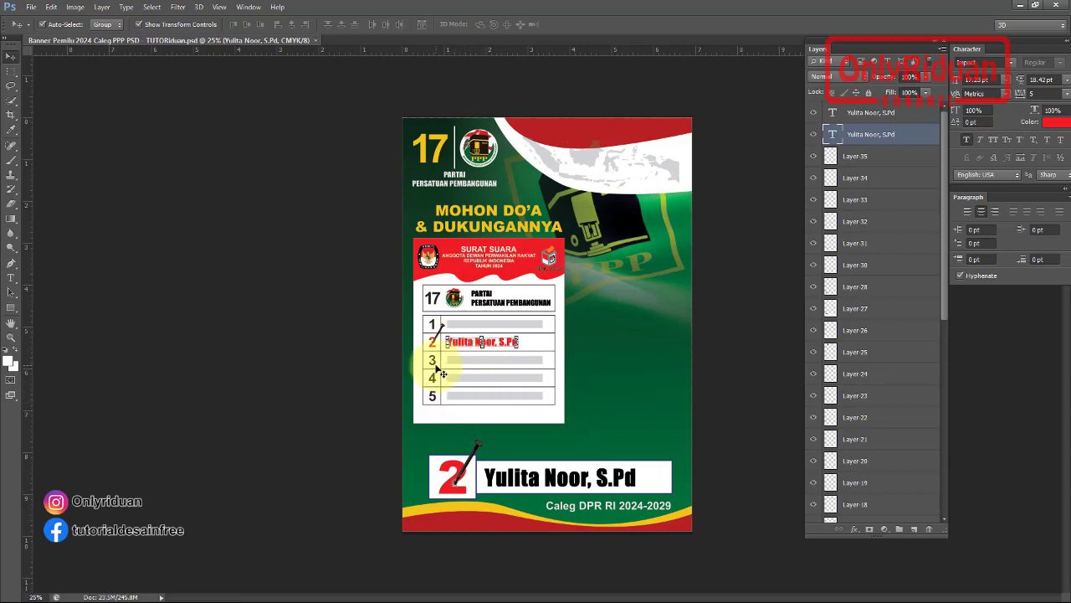
scroll(432, 361, up, 5)
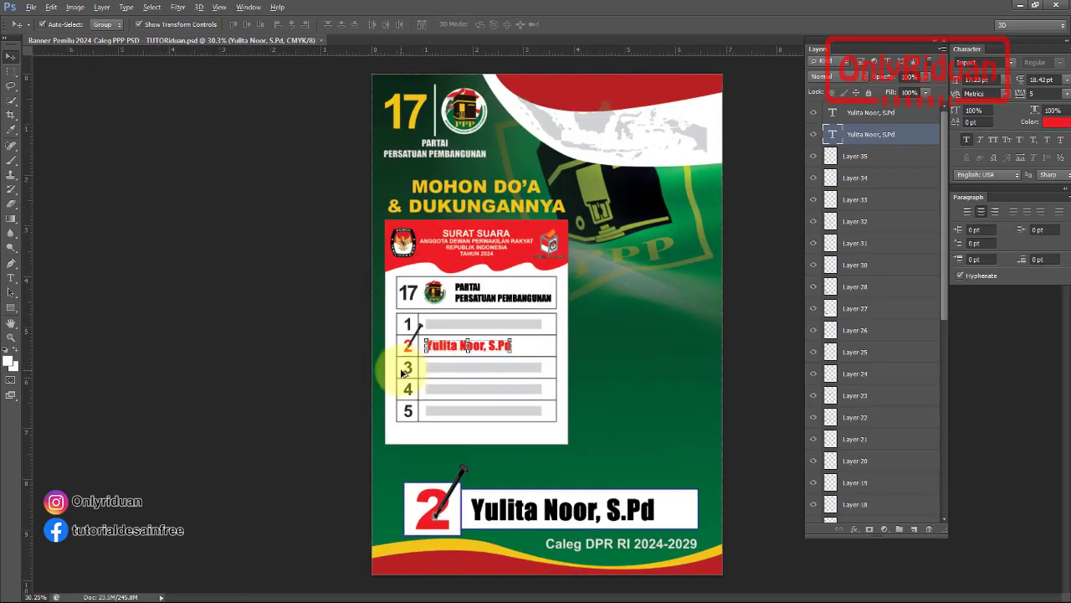
scroll(413, 360, up, 1)
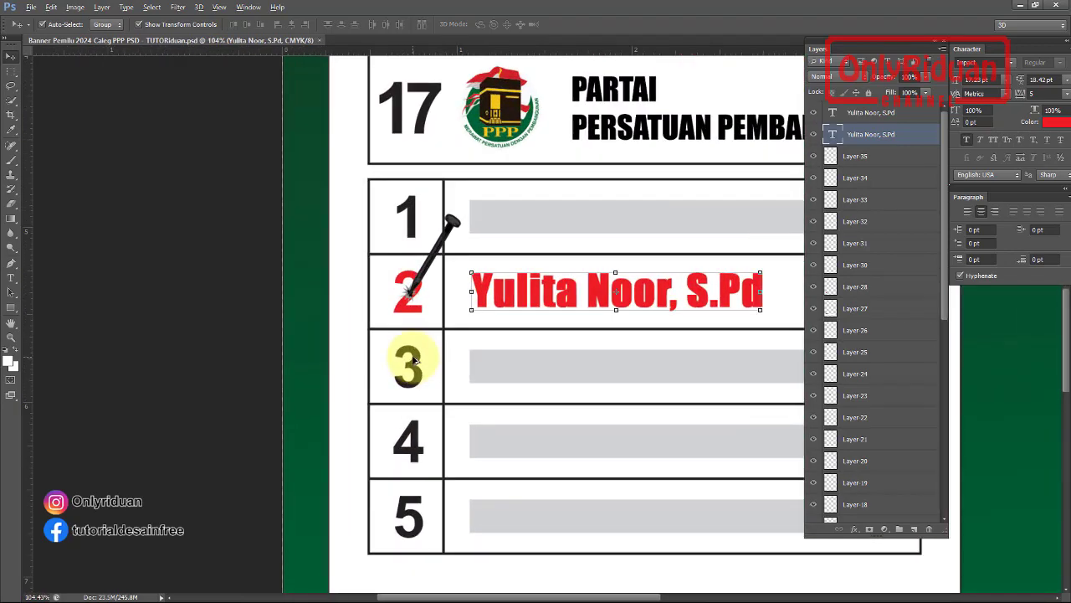
scroll(413, 360, up, 1)
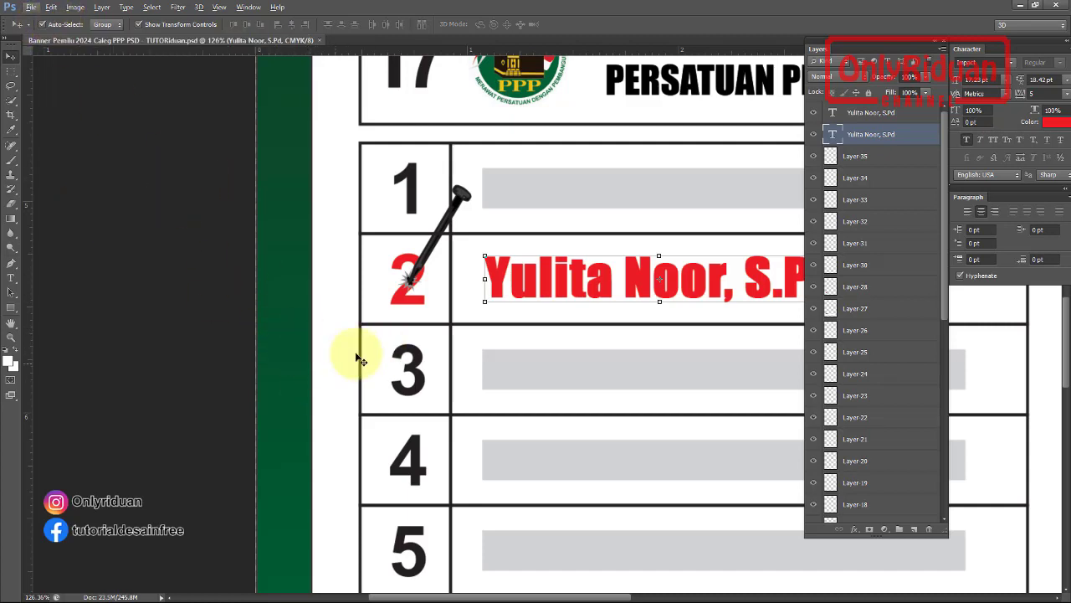
click(418, 374)
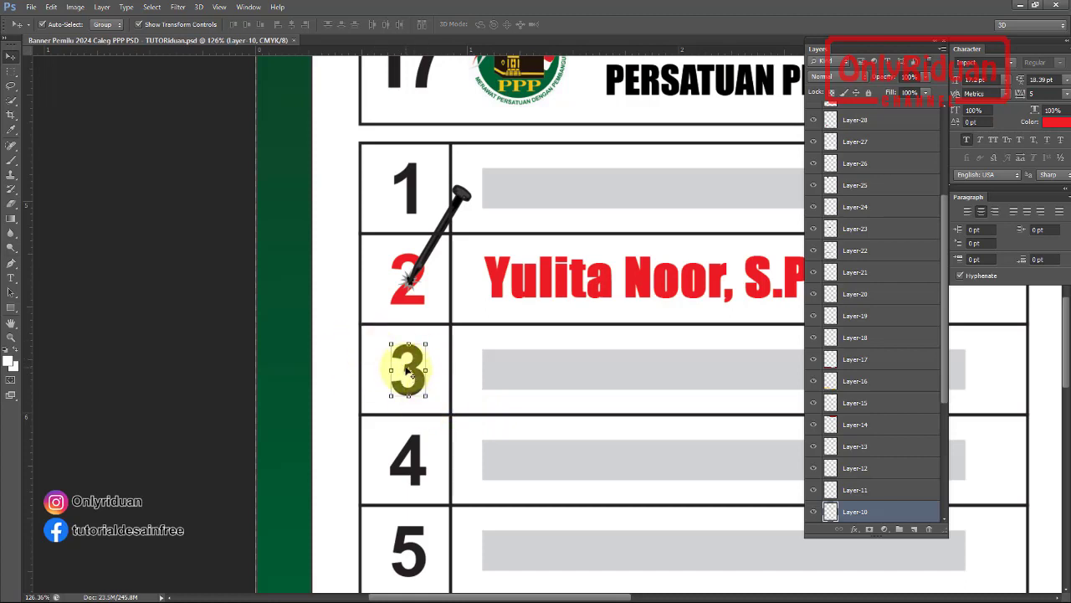
- Add a red Color Overlay layer style to ballot number 3
click(852, 533)
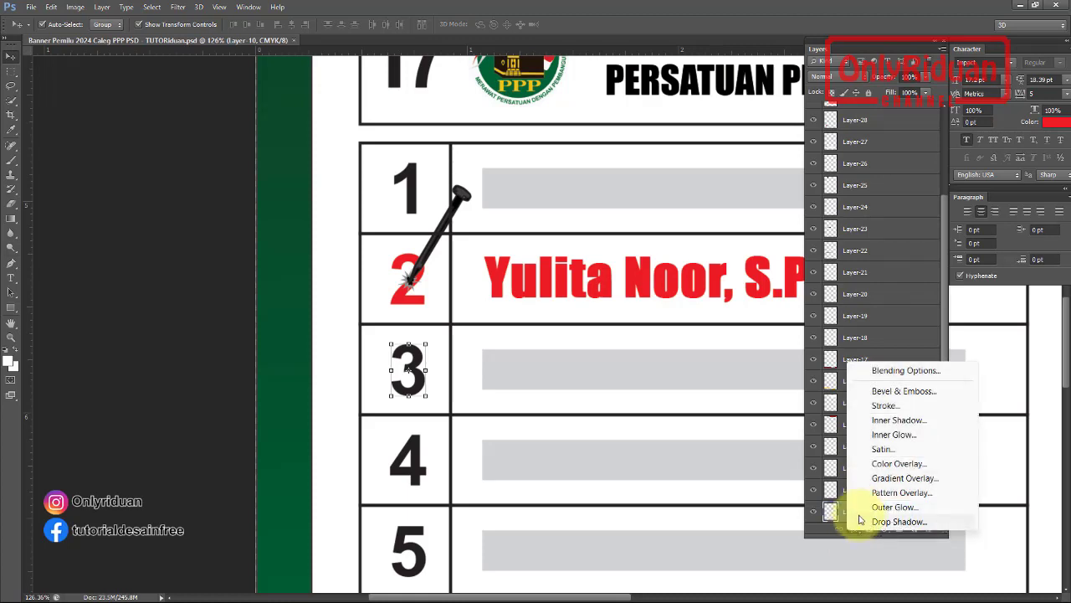
click(889, 465)
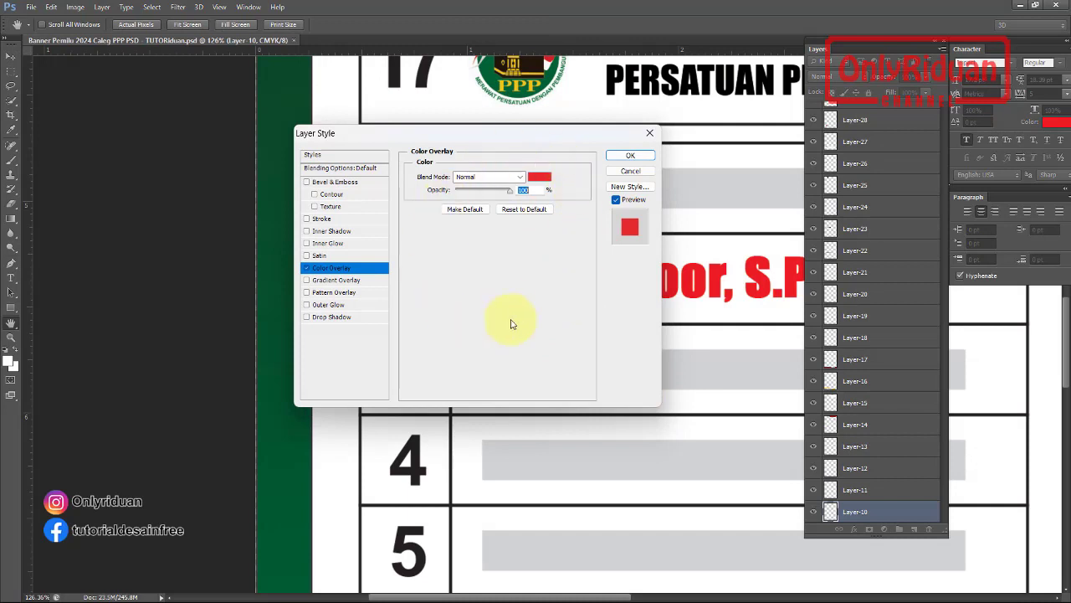
click(539, 178)
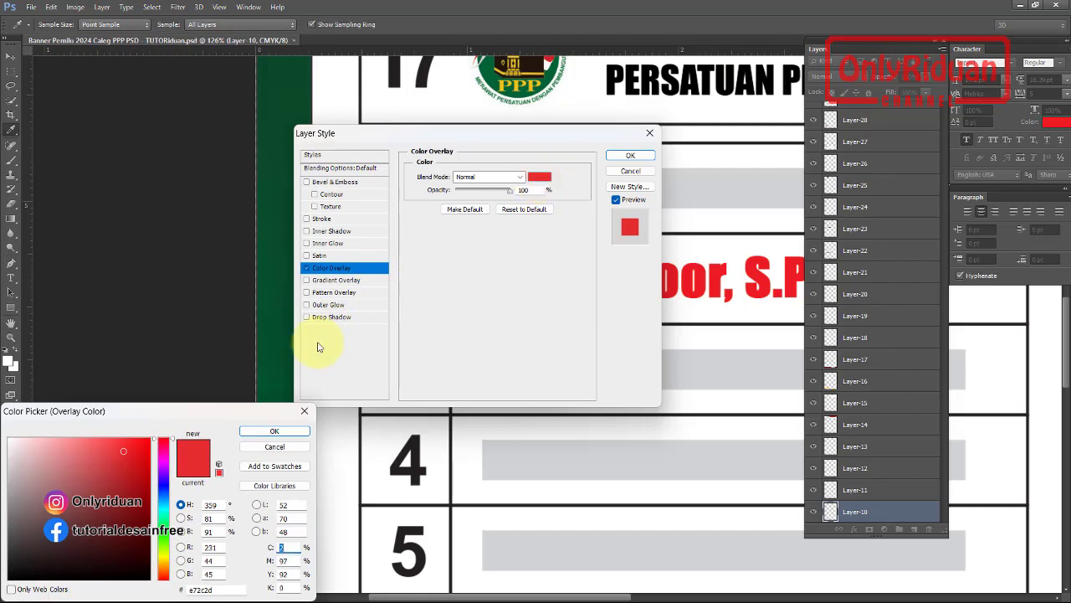
click(274, 430)
click(620, 156)
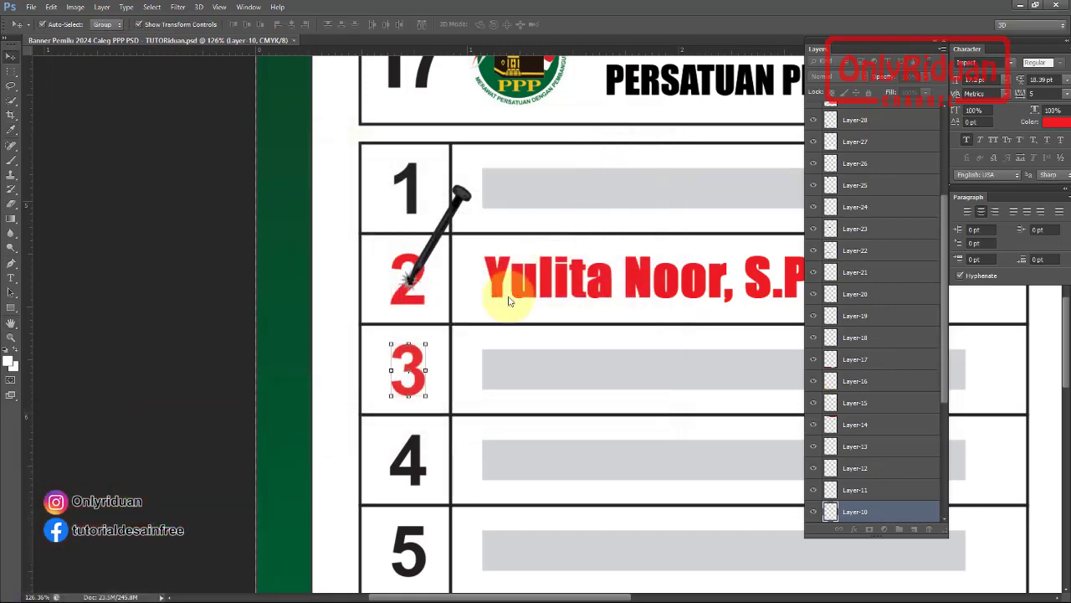
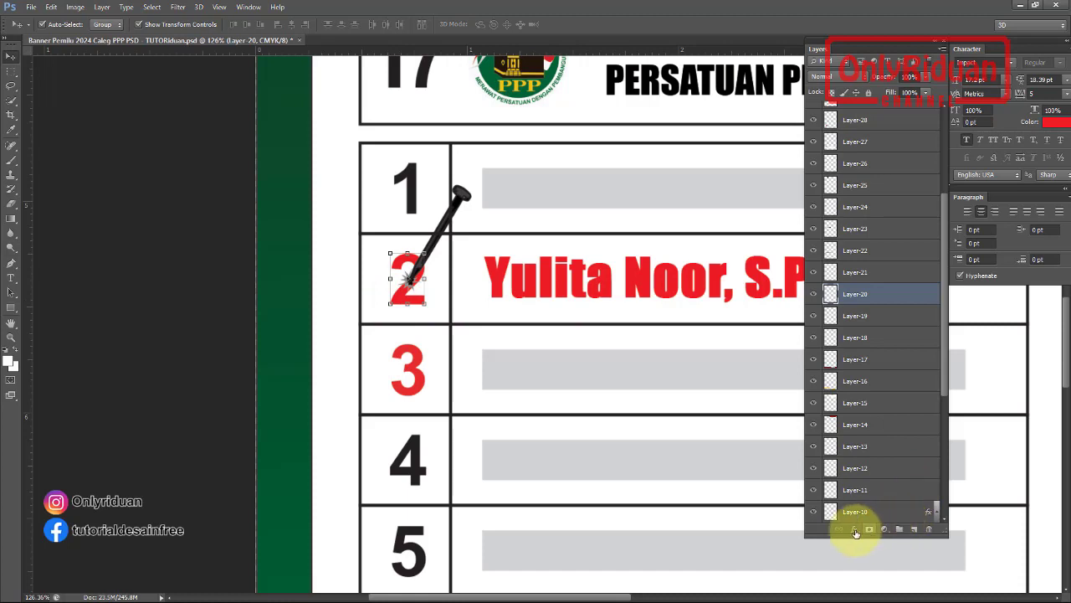
- Turn the number 2 black with a black Color Overlay effect on Layer-20
click(855, 530)
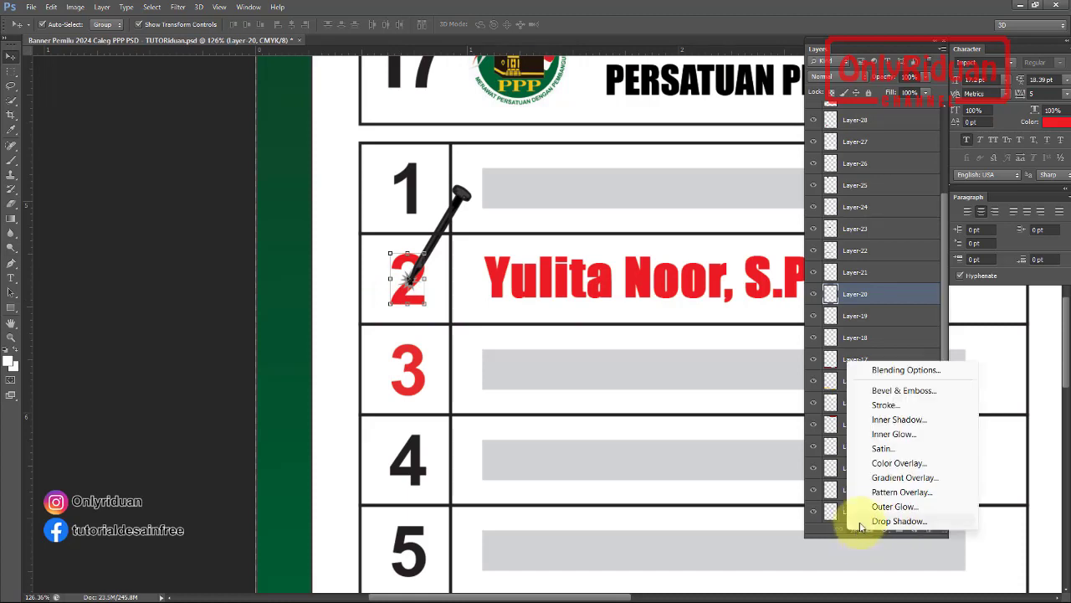
click(898, 462)
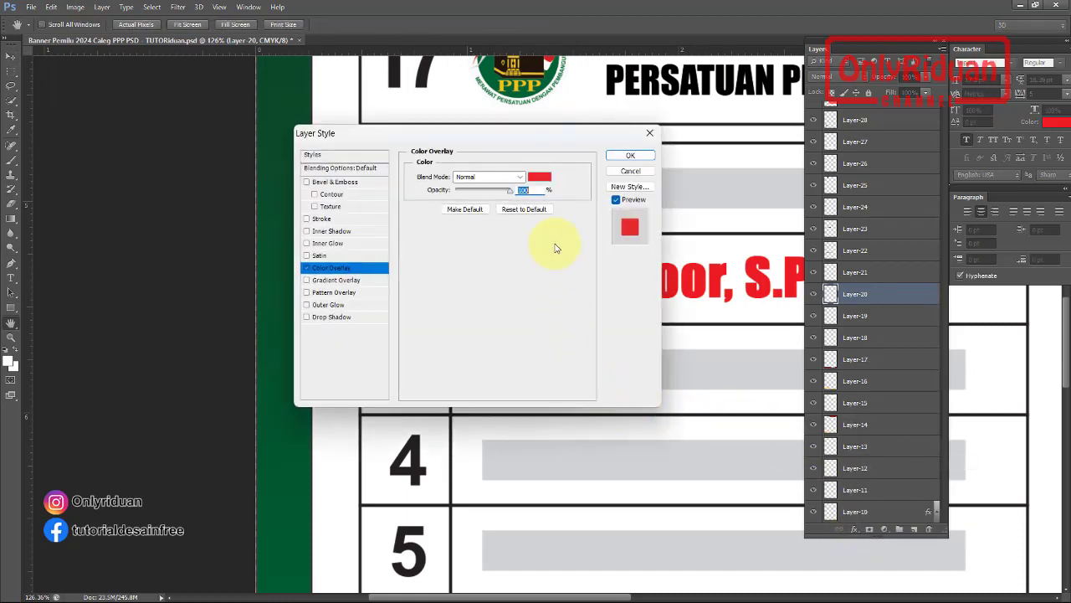
click(540, 178)
drag(113, 486, 149, 579)
click(265, 434)
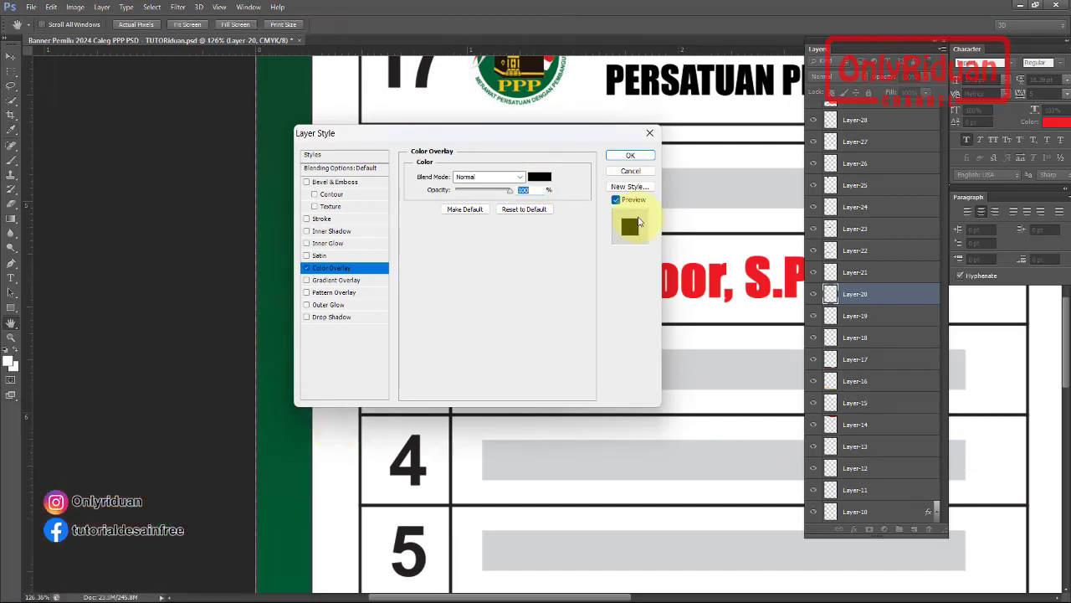
click(641, 159)
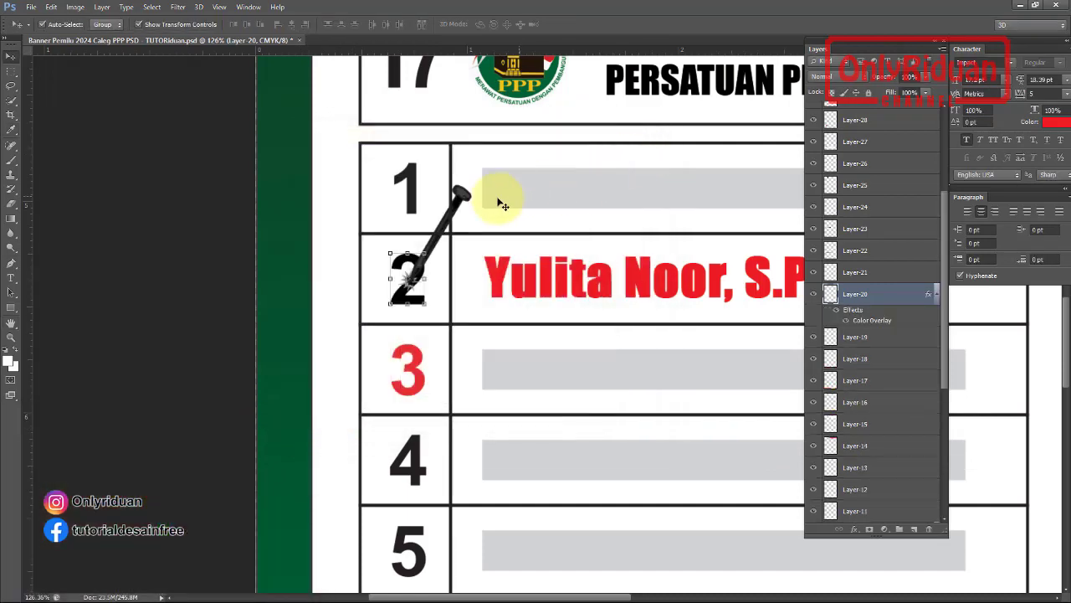
- Move the pin and candidate name down to row 3 and the grey bar up to row 2
click(466, 197)
drag(463, 199, 466, 289)
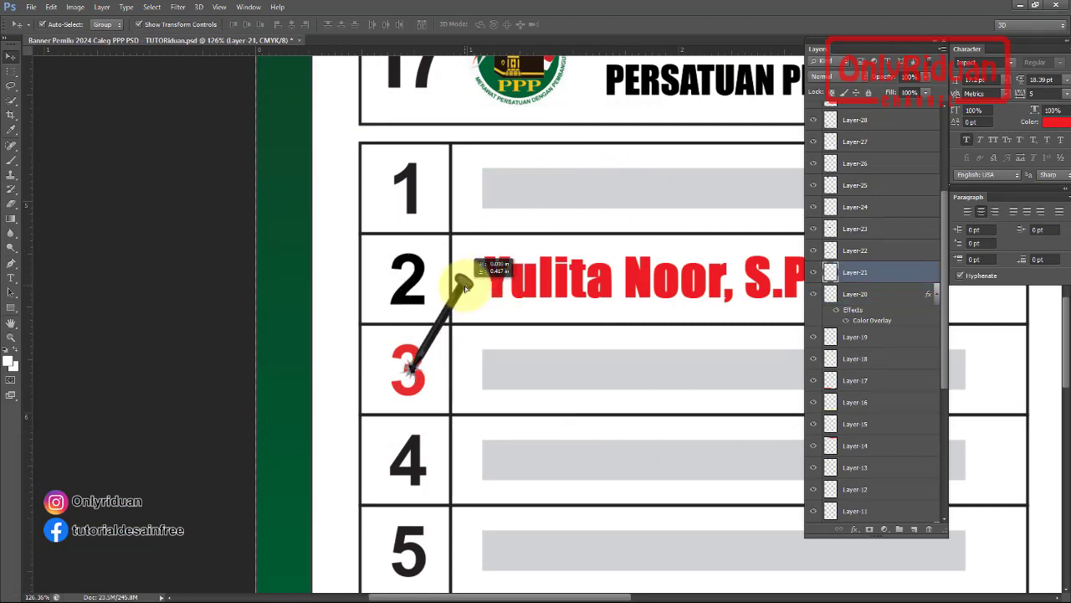
click(563, 289)
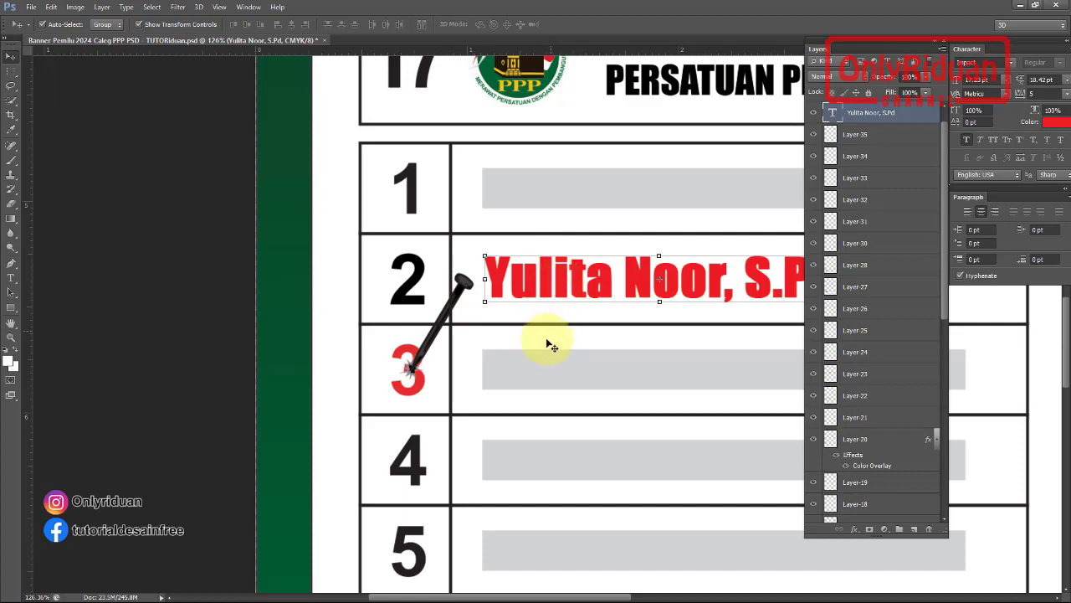
drag(562, 292, 565, 434)
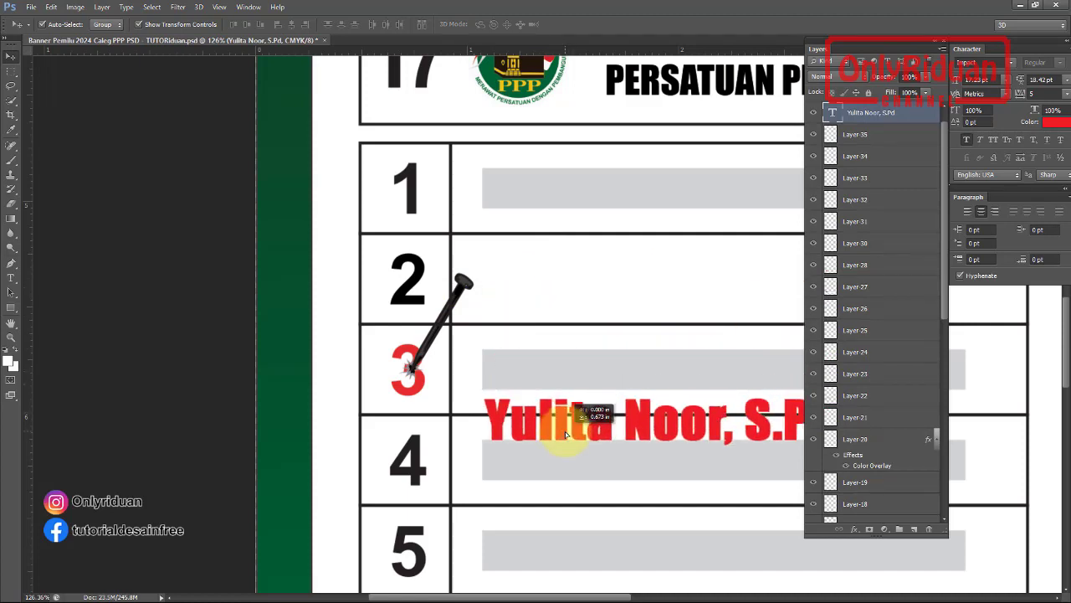
drag(527, 372, 526, 280)
drag(527, 416, 527, 365)
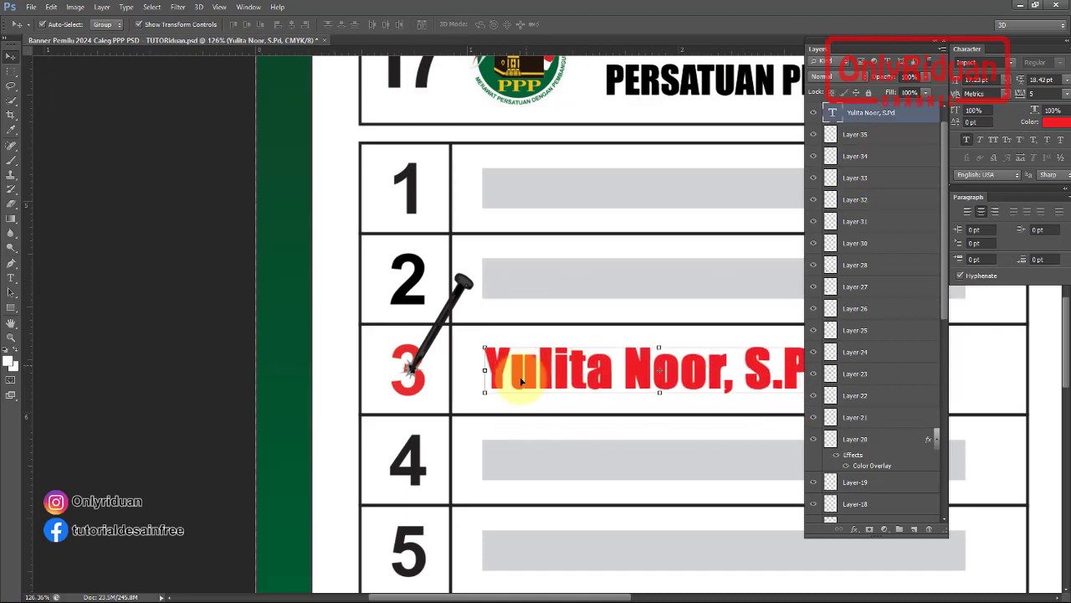
drag(546, 600, 599, 596)
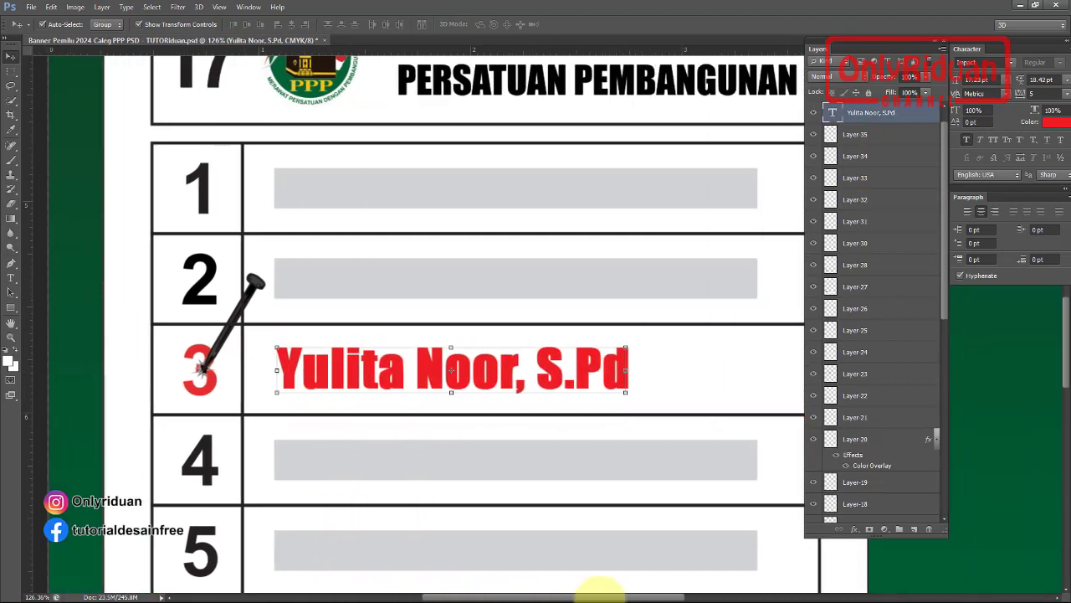
click(10, 277)
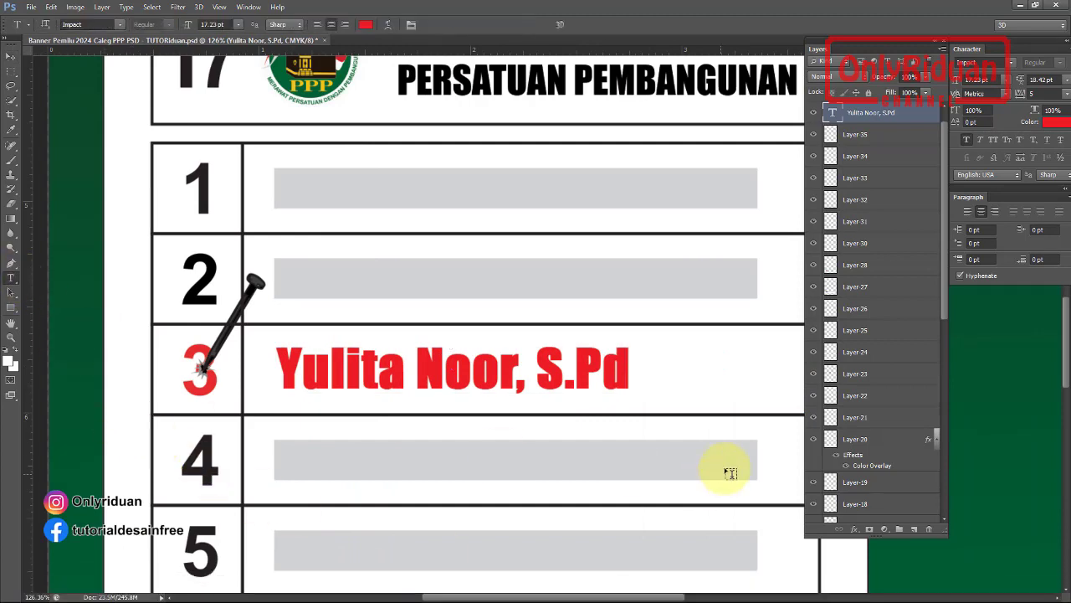
click(627, 363)
key(BackSpace)
key(BackSpace)
key(BackSpace)
key(BackSpace)
key(BackSpace)
key(BackSpace)
key(BackSpace)
key(BackSpace)
key(BackSpace)
key(BackSpace)
key(BackSpace)
key(BackSpace)
key(BackSpace)
key(BackSpace)
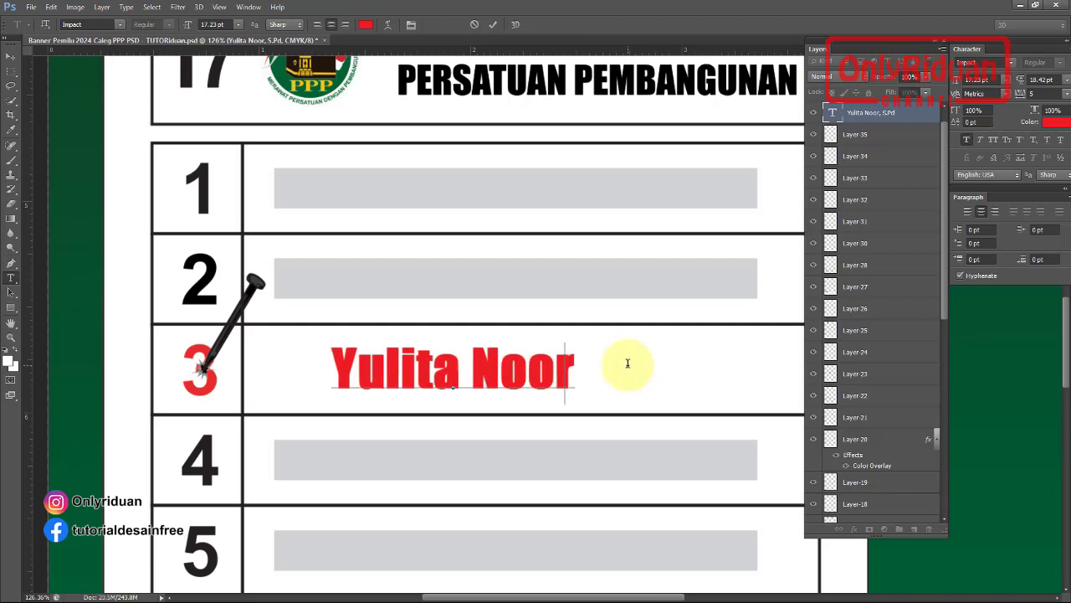
key(BackSpace)
key(BackSpace)
key(BackSpace)
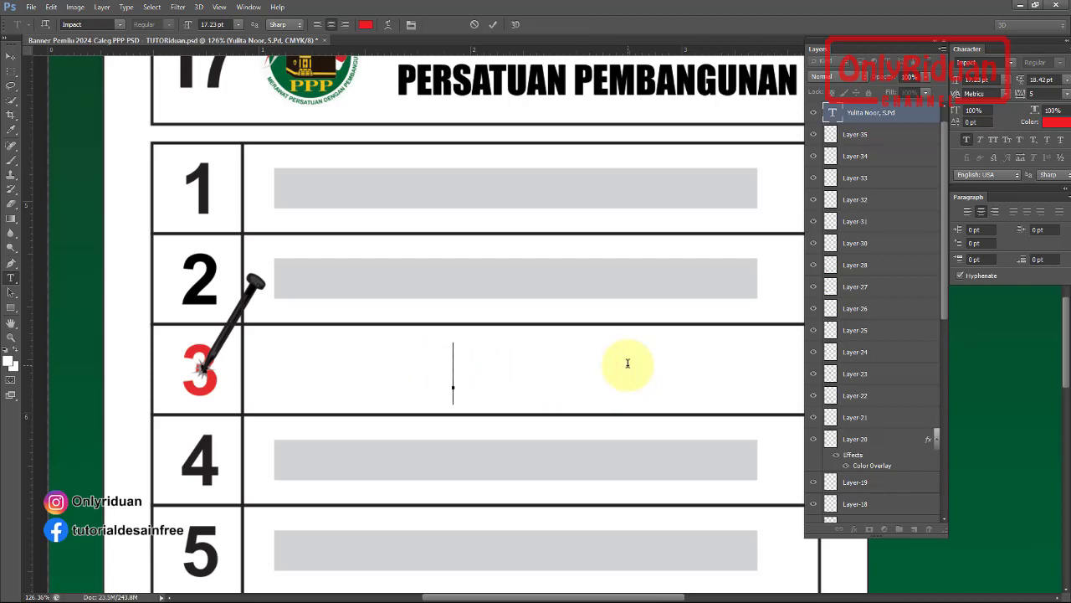
text(Si)
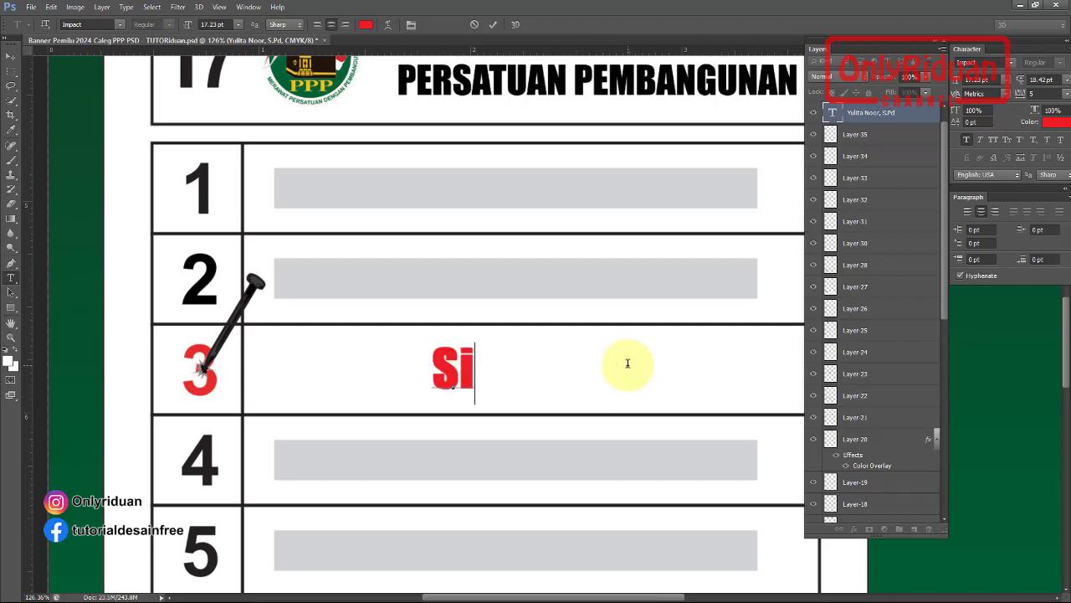
text(ti F)
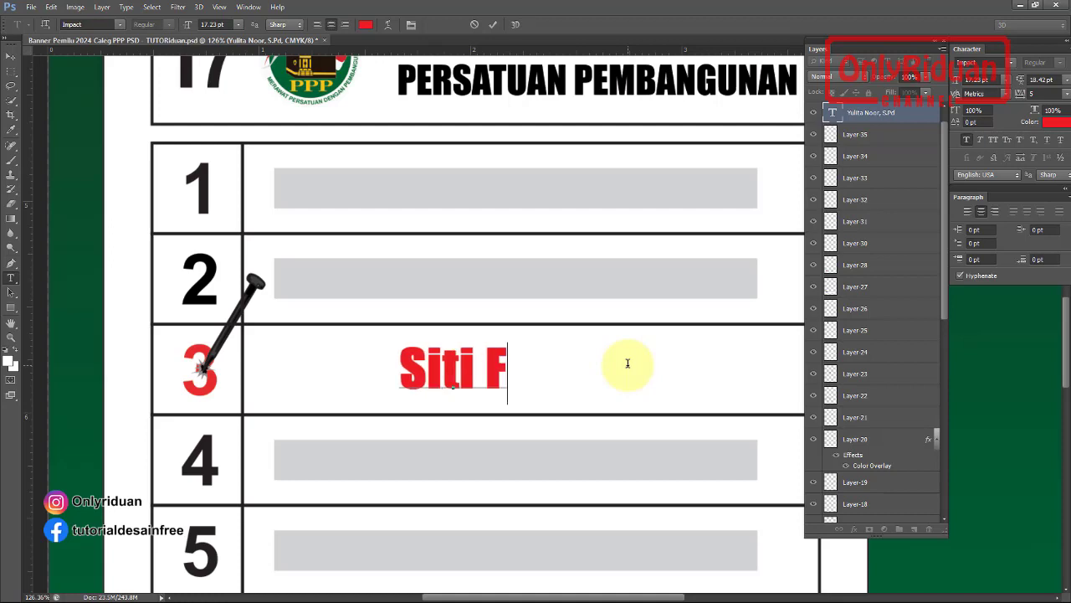
text(atimah)
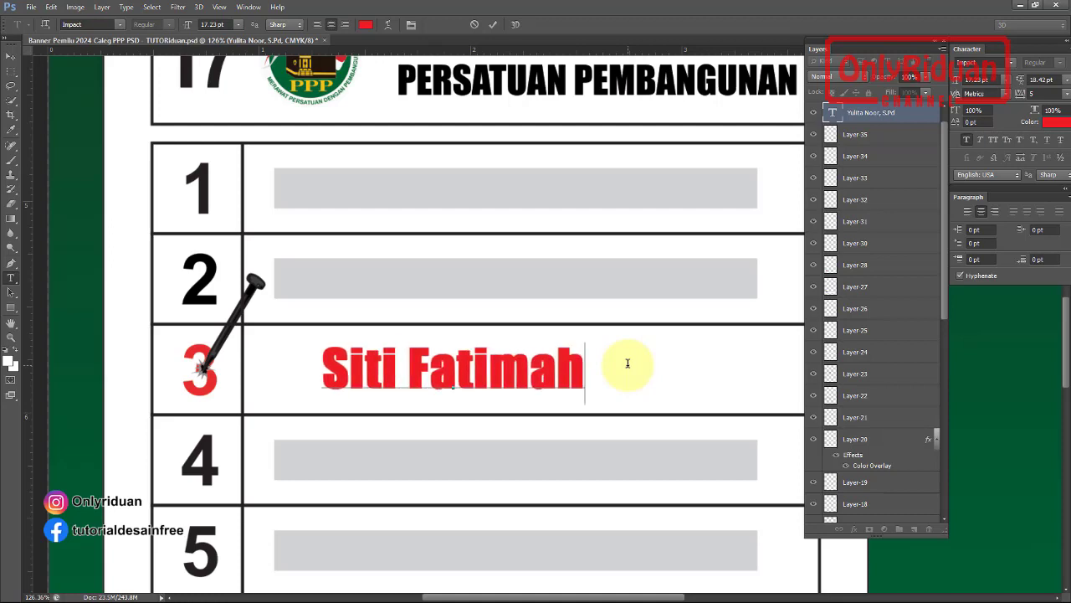
text(,)
text( S)
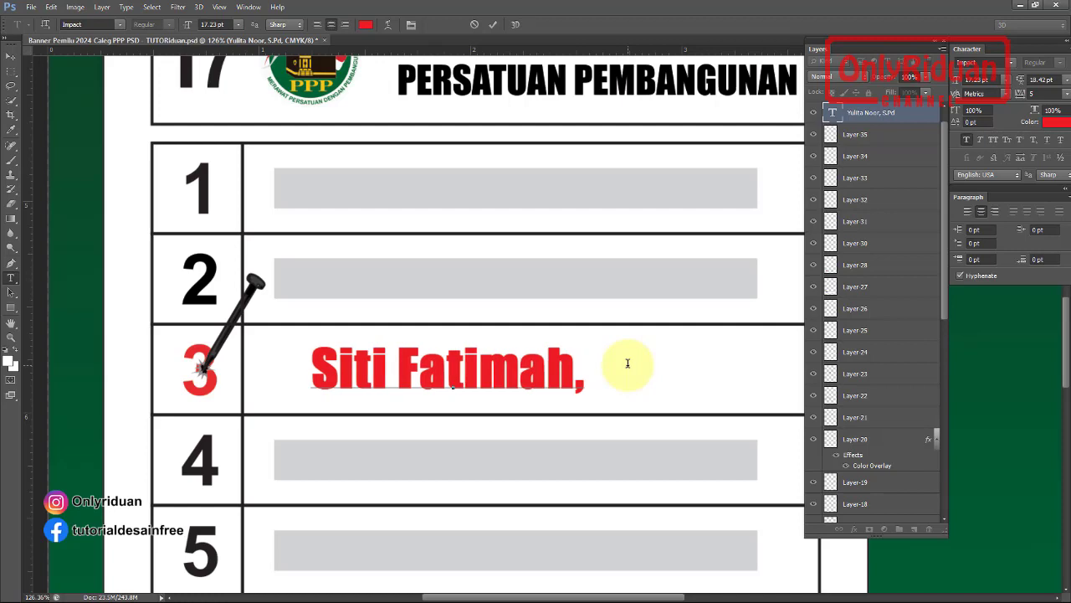
text(H)
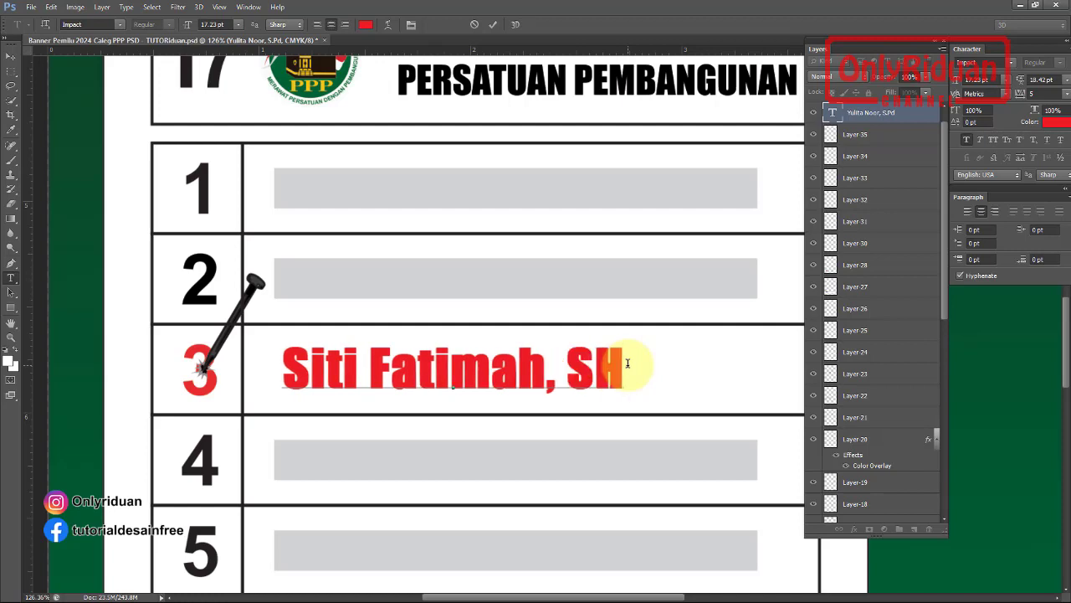
click(11, 57)
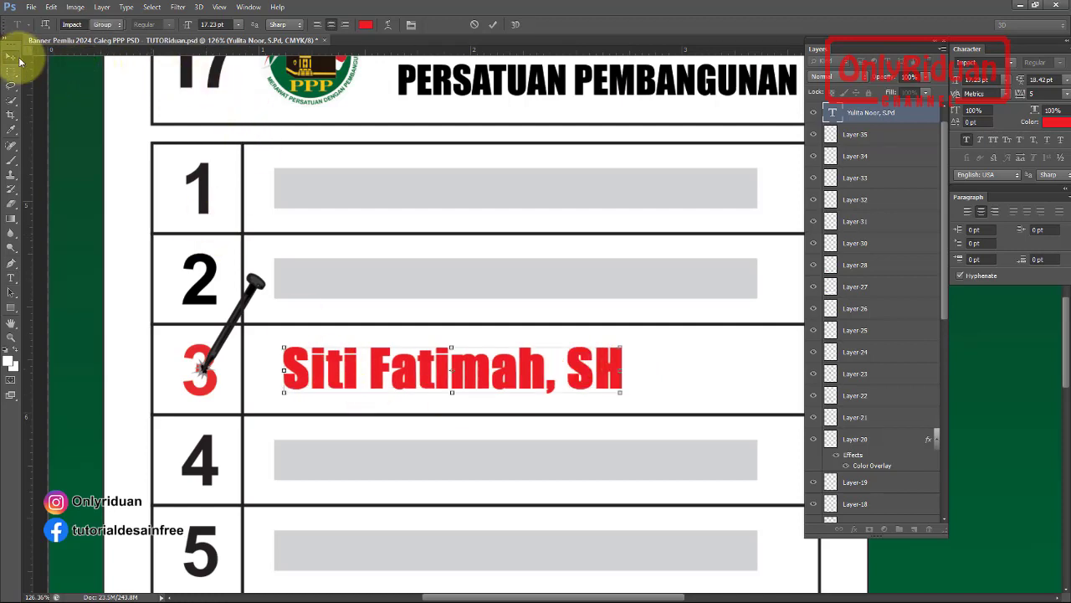
drag(355, 356, 326, 373)
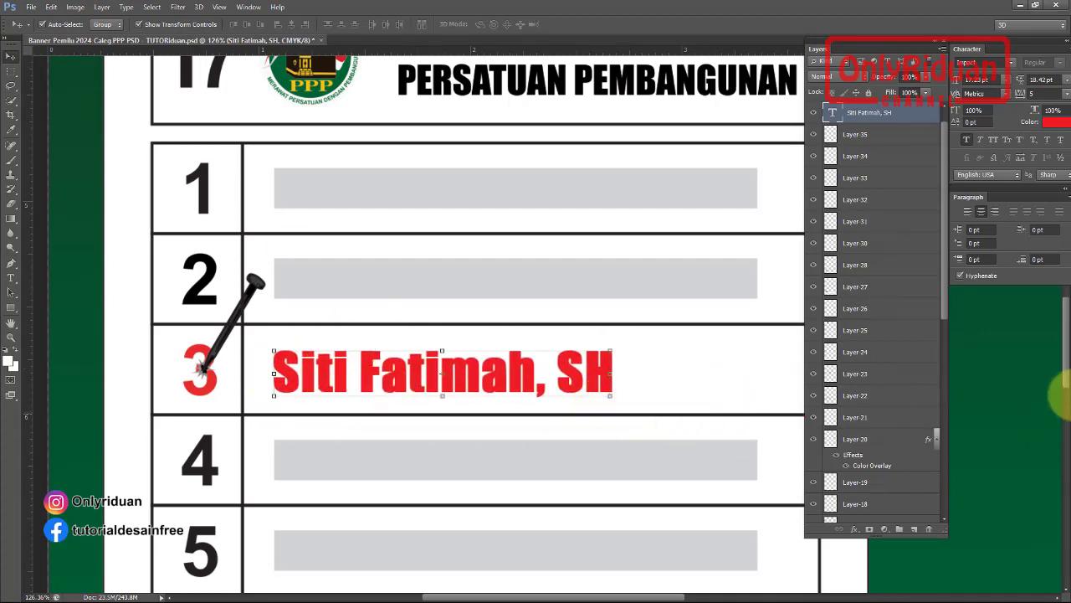
scroll(1068, 347, down, 10)
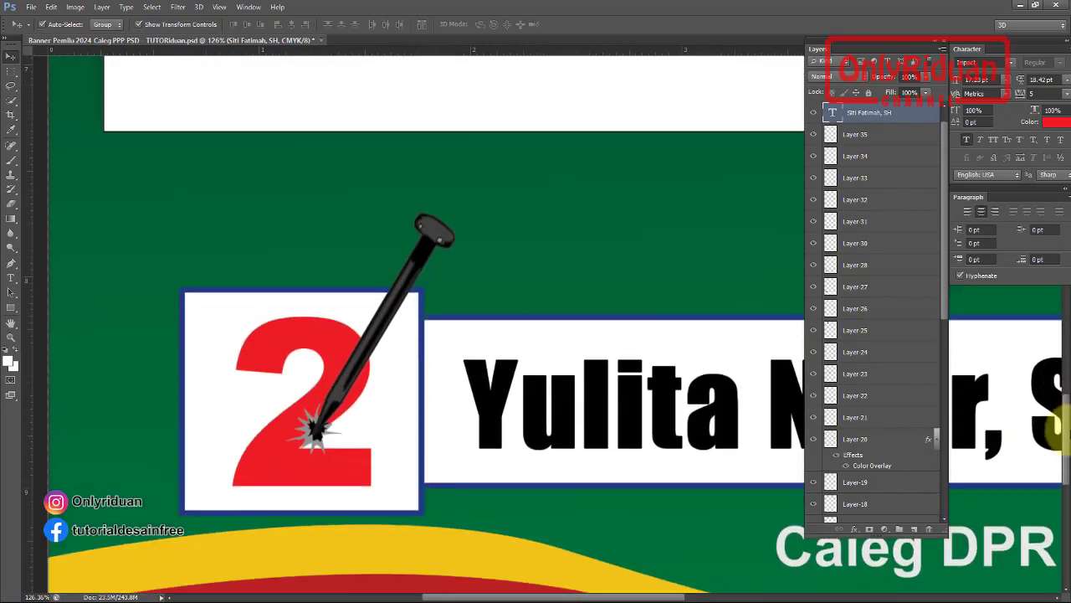
scroll(377, 437, down, 5)
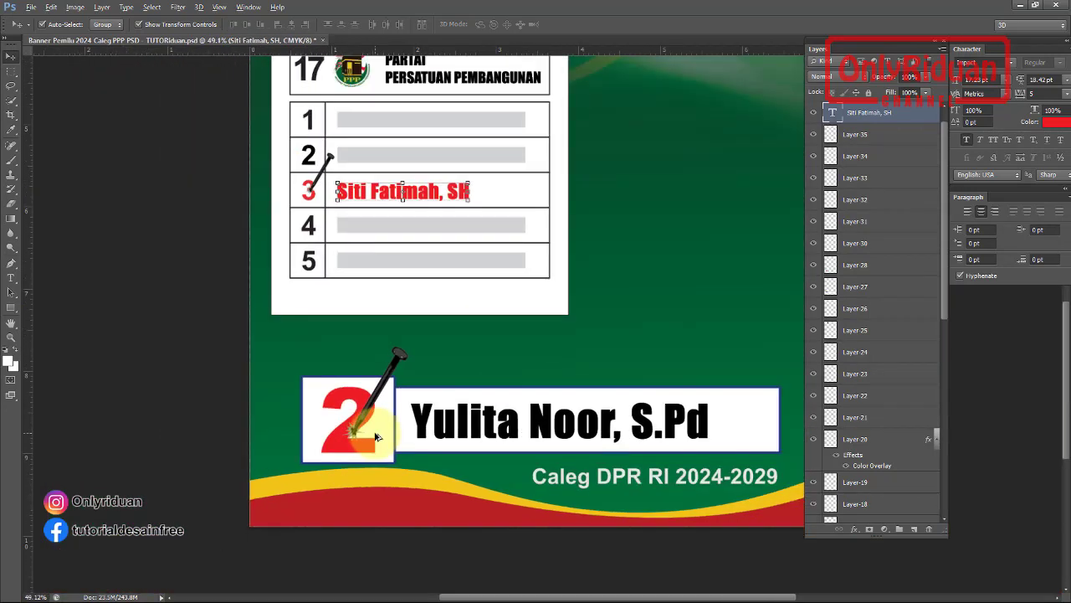
scroll(550, 449, up, 2)
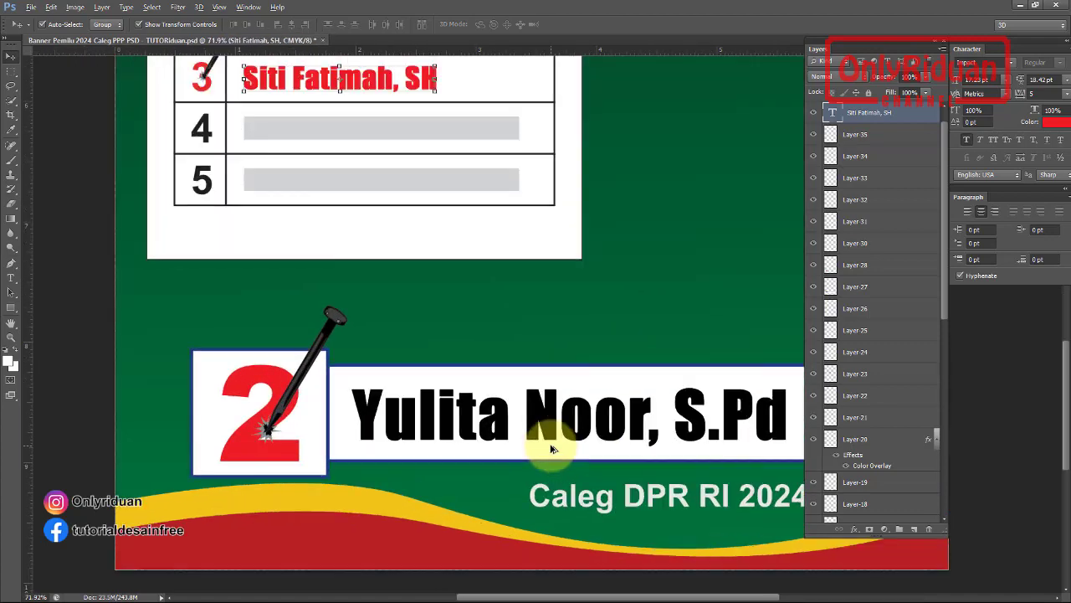
scroll(551, 449, down, 2)
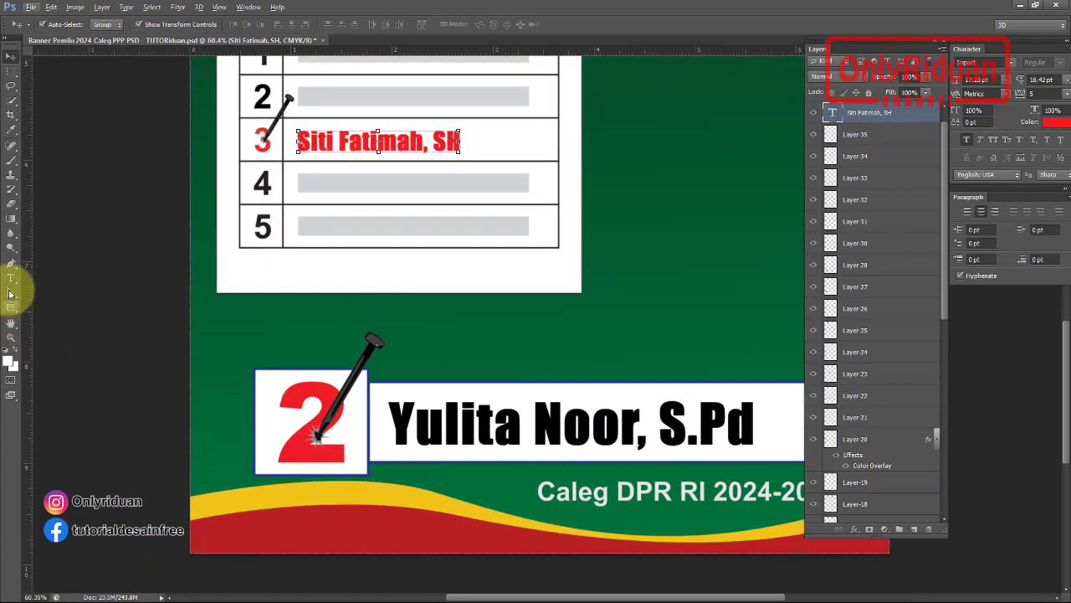
click(11, 284)
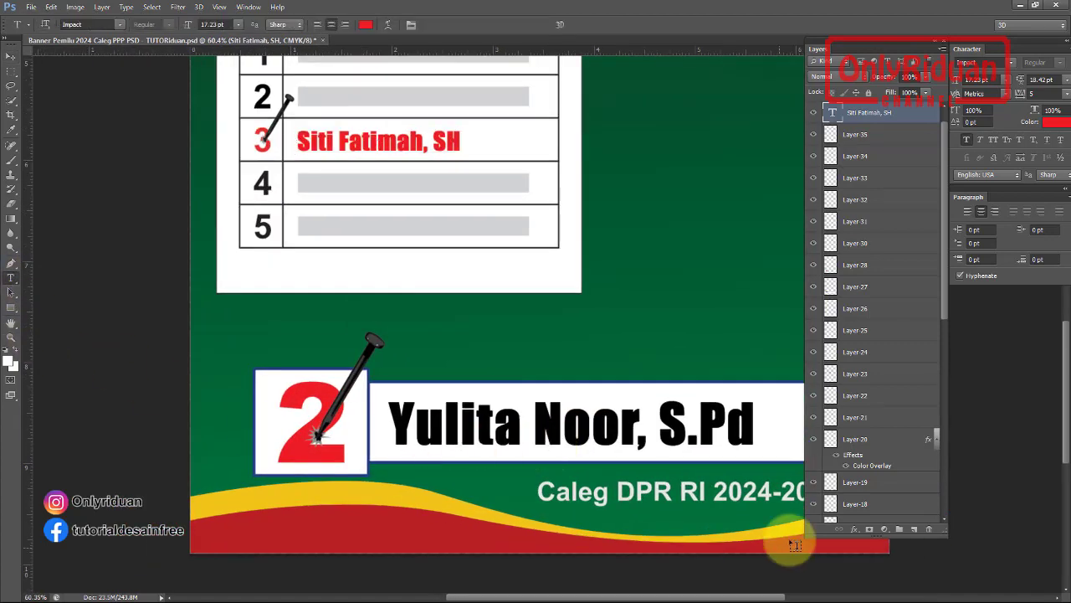
click(753, 419)
key(BackSpace)
key(BackSpace)
key(BackSpace)
key(BackSpace)
key(BackSpace)
key(BackSpace)
key(BackSpace)
key(BackSpace)
key(BackSpace)
key(BackSpace)
key(BackSpace)
key(BackSpace)
key(BackSpace)
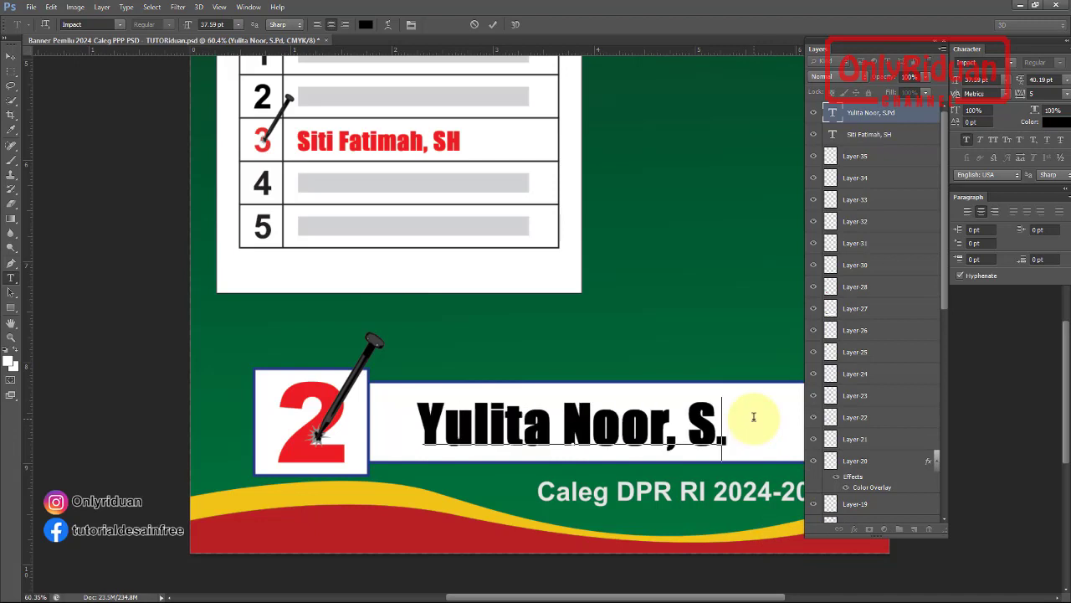
key(BackSpace)
key(BackSpace)
key(BackSpace)
key(BackSpace)
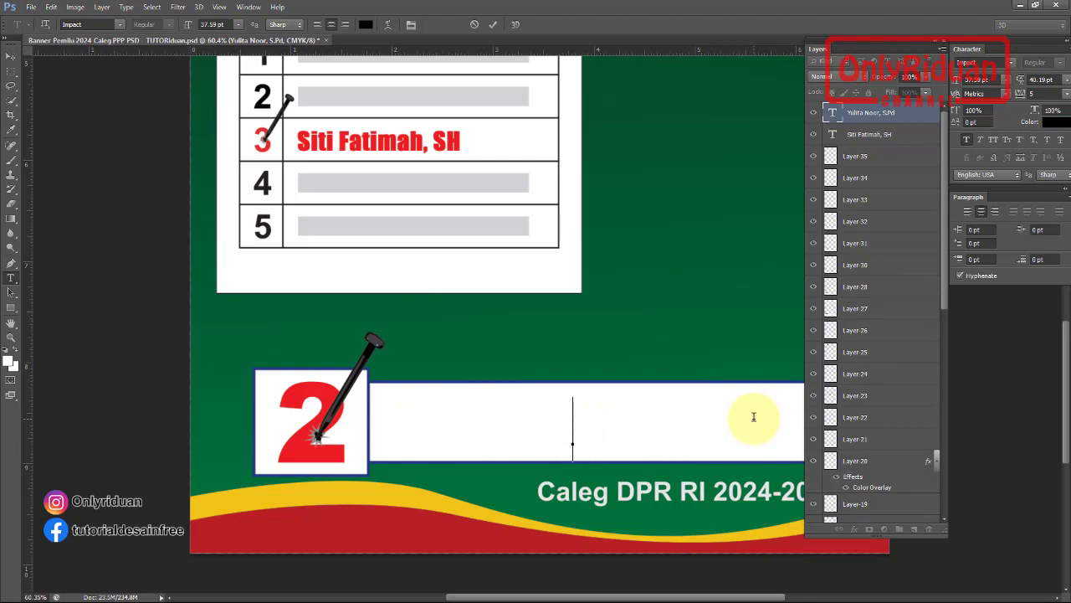
text(Siti)
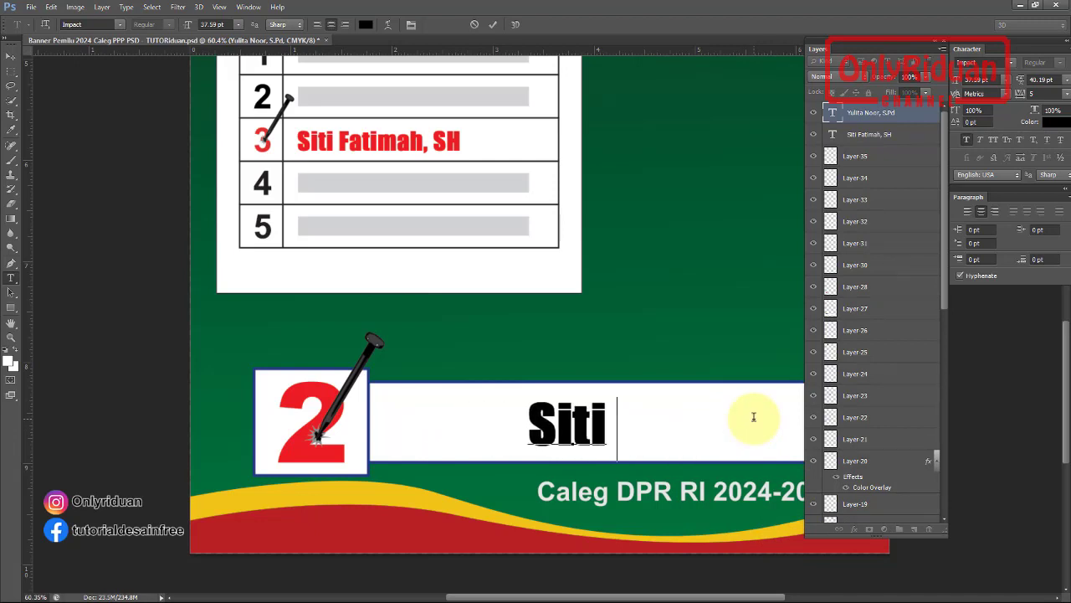
text( Fatim)
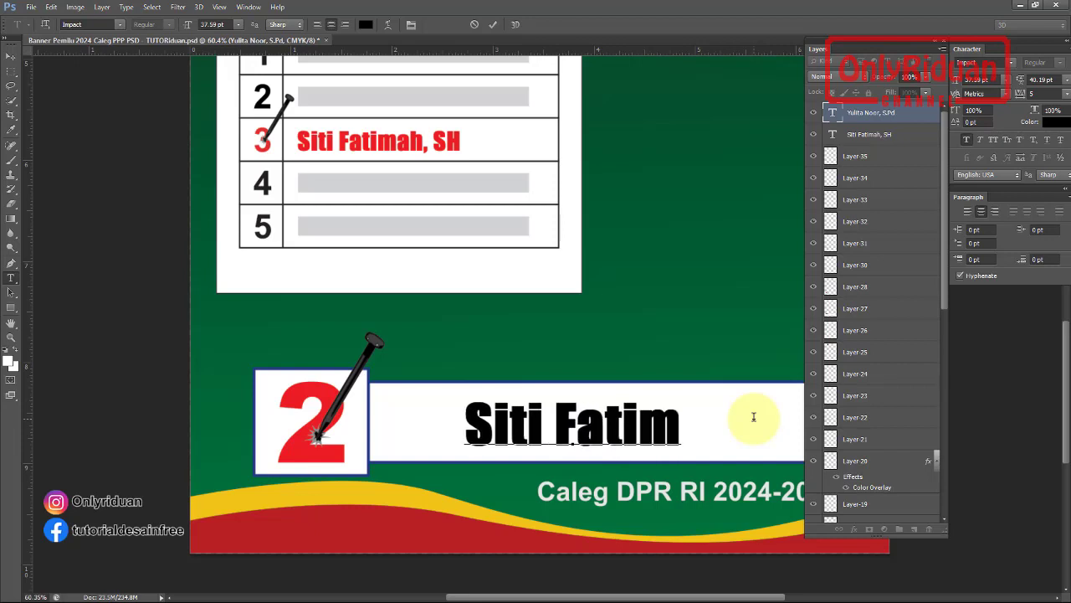
text(ah,)
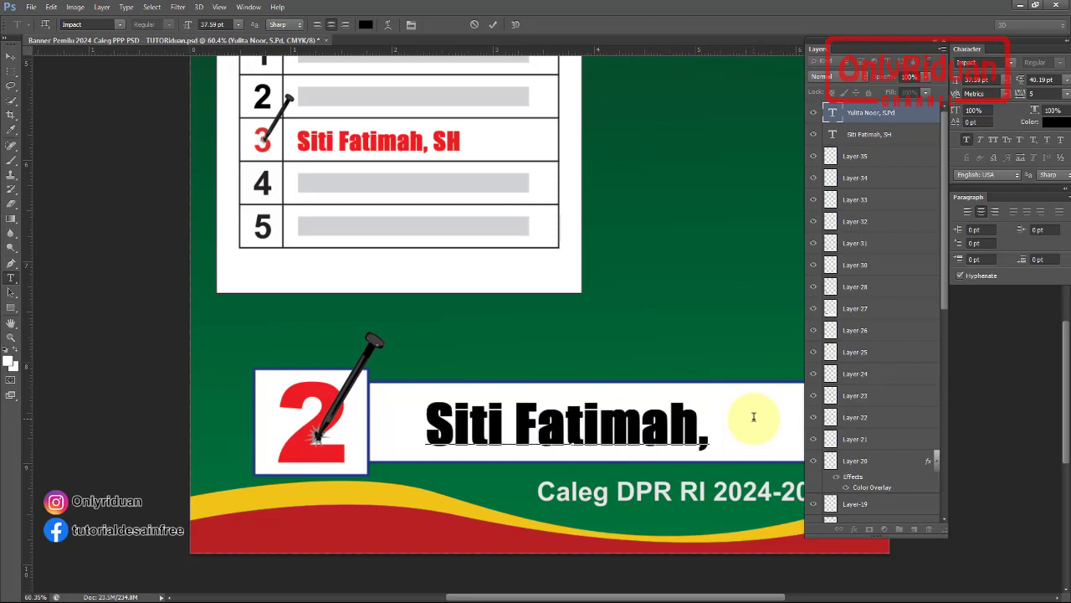
text( SH)
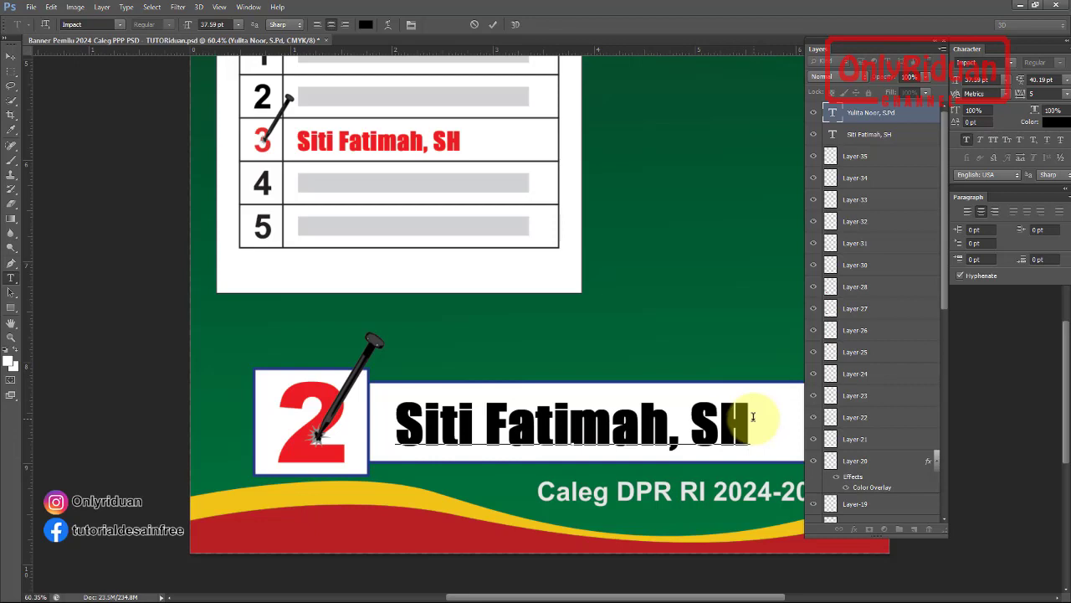
click(11, 56)
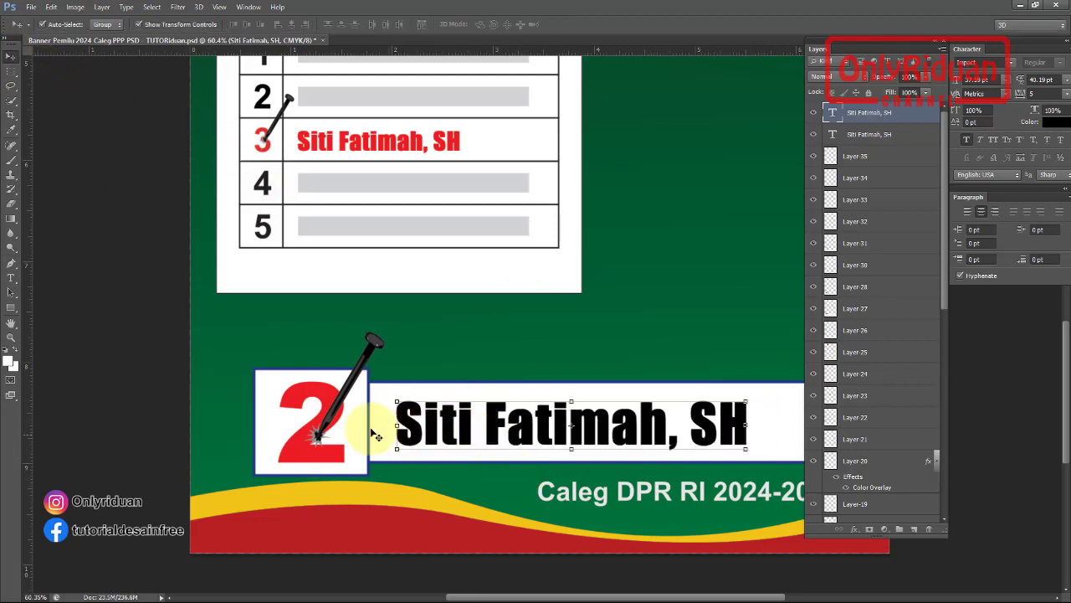
- Delete the big red 2 and copy the ballot's red 3 into the check box, raising its layer
click(299, 397)
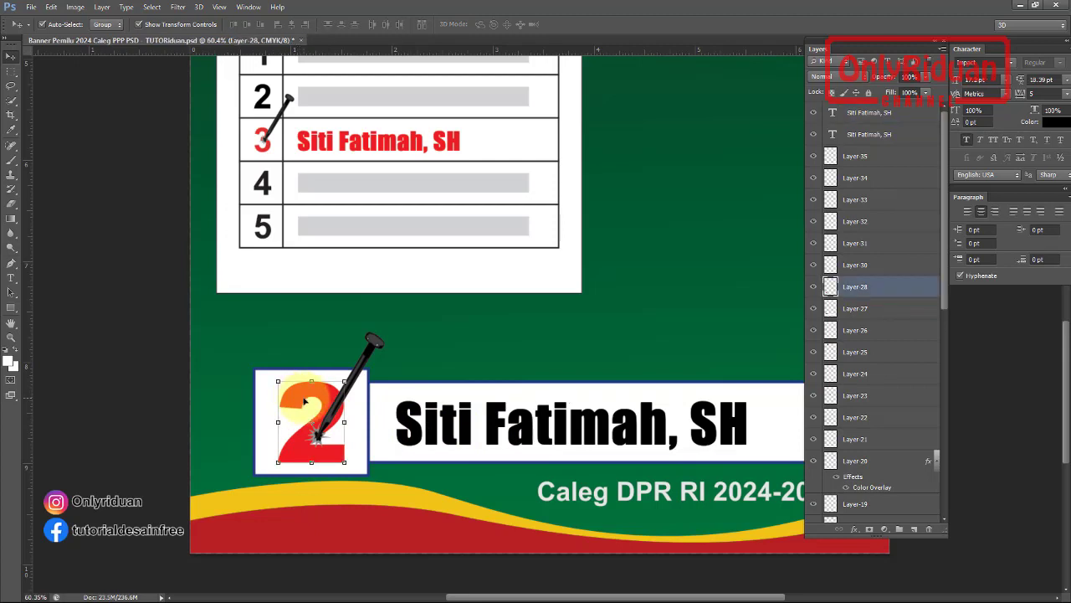
key(Delete)
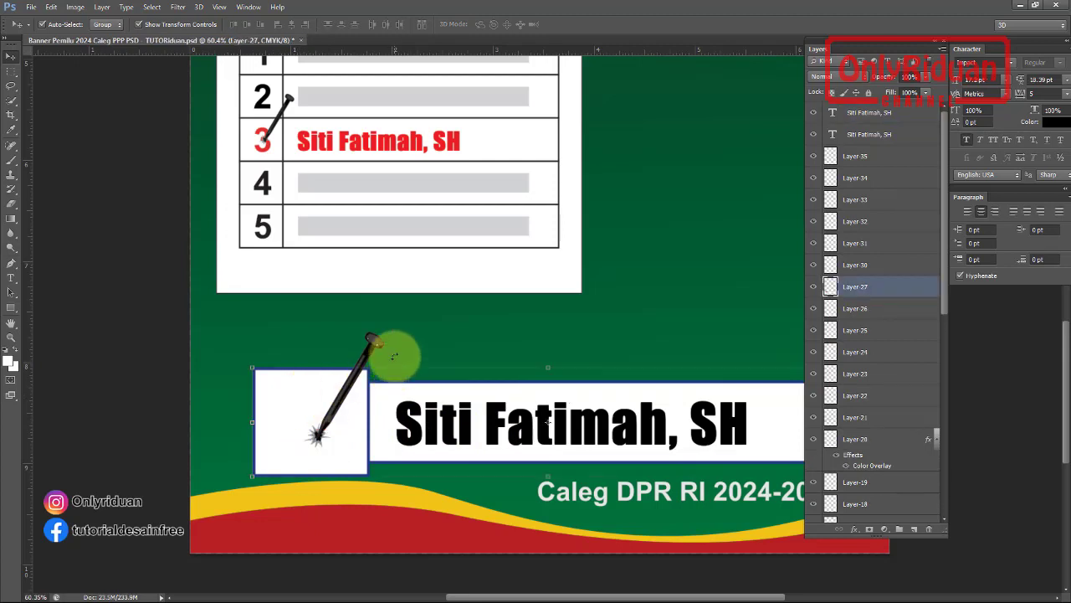
click(262, 157)
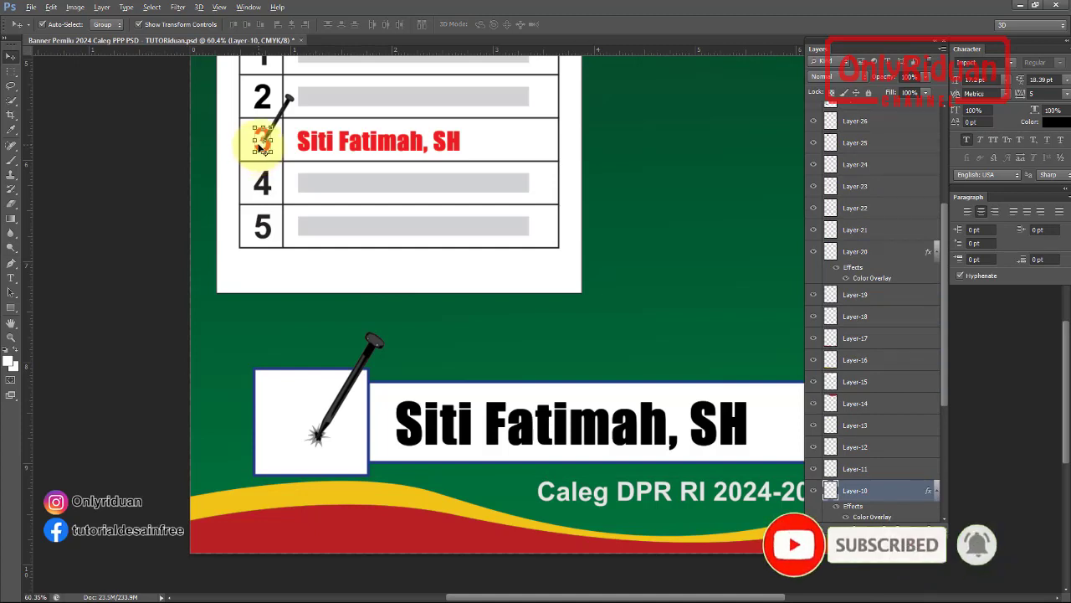
drag(261, 147, 293, 420)
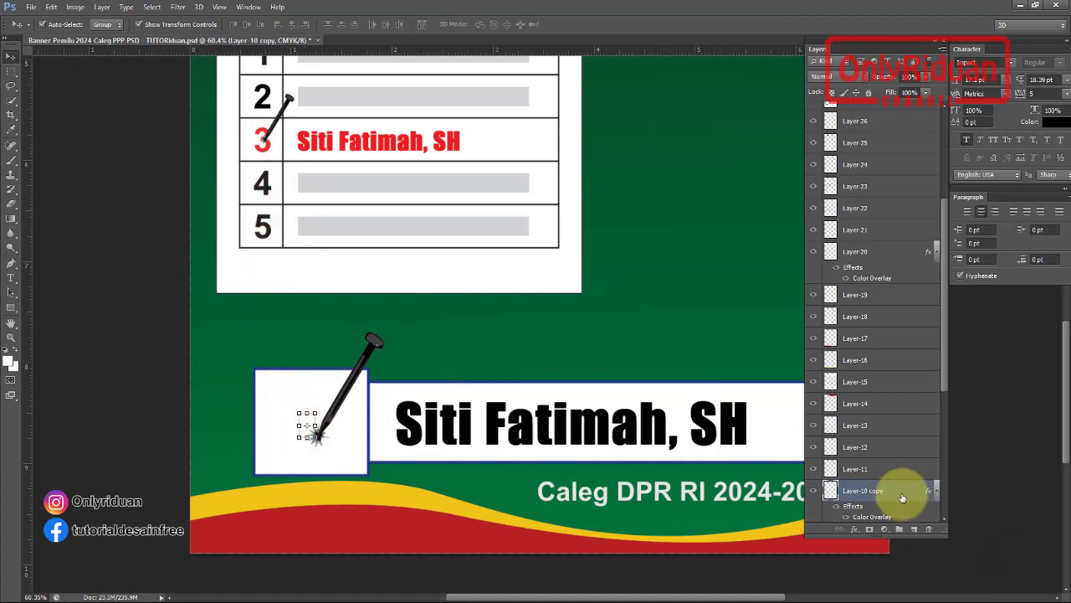
drag(909, 491, 879, 221)
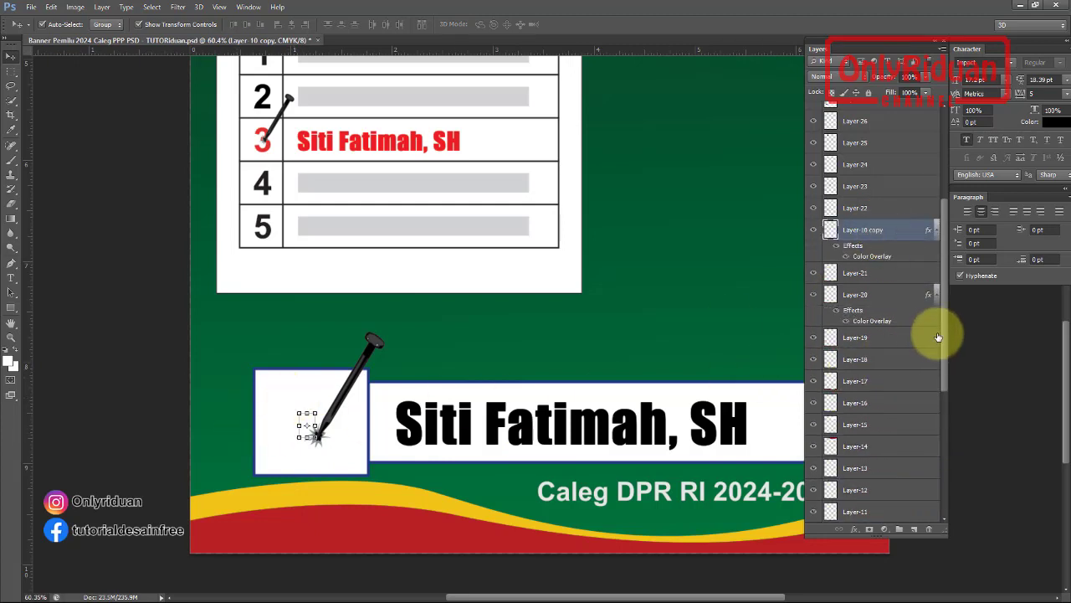
drag(945, 334, 957, 239)
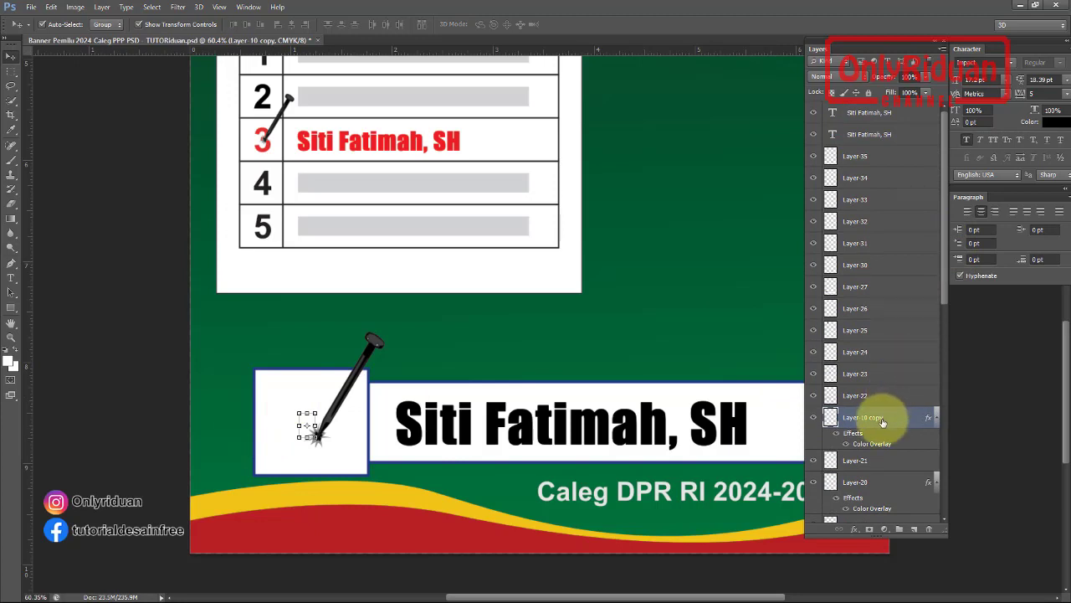
drag(885, 419, 883, 157)
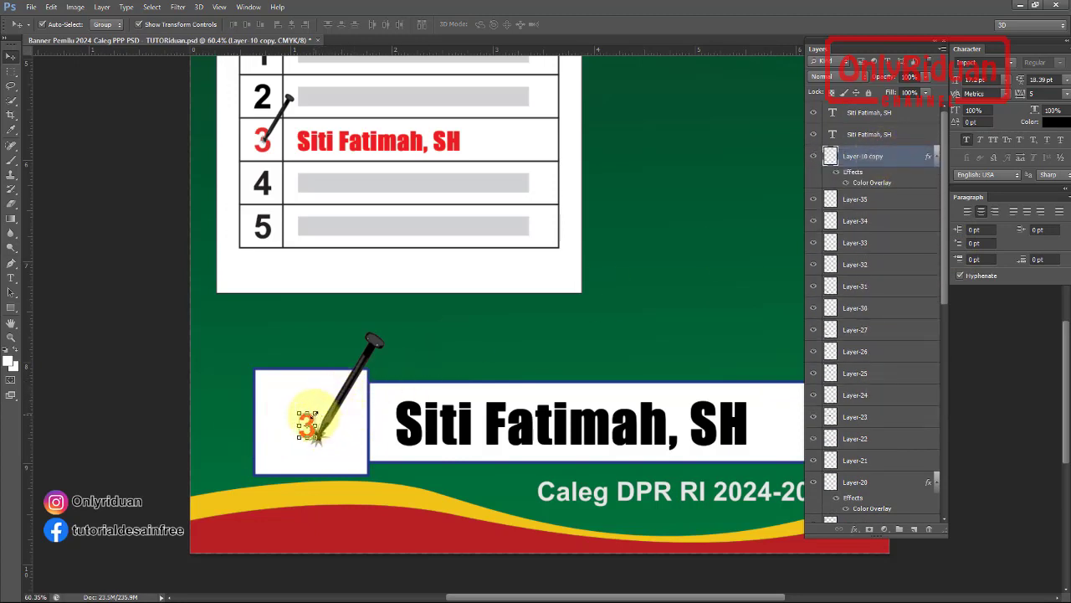
- Scale the copied 3 up past 236% so it fills the check box
key(ctrl+t)
drag(313, 412, 337, 379)
drag(297, 437, 277, 462)
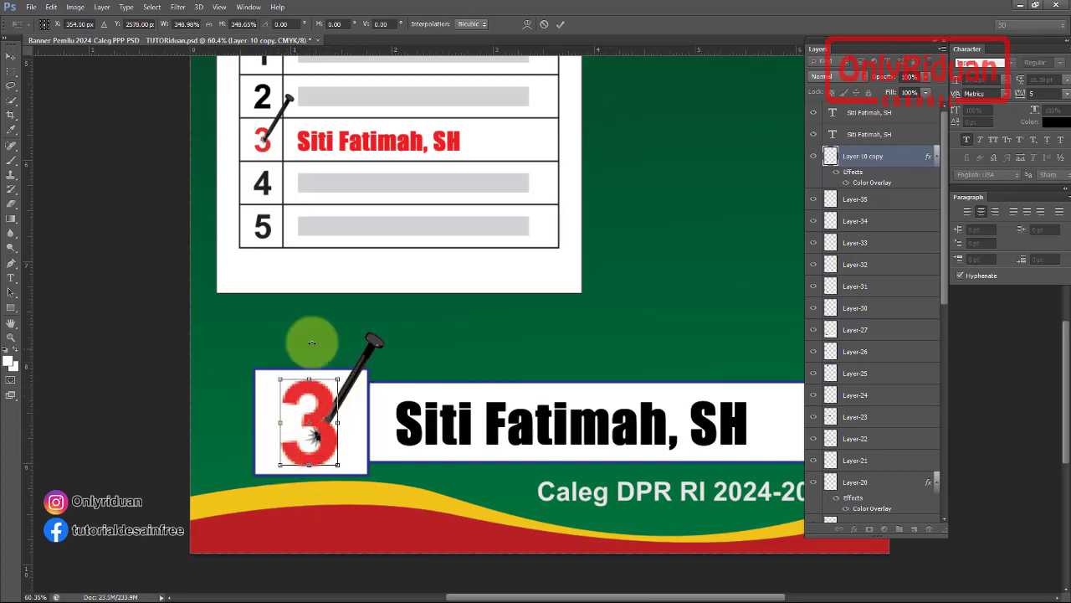
click(561, 27)
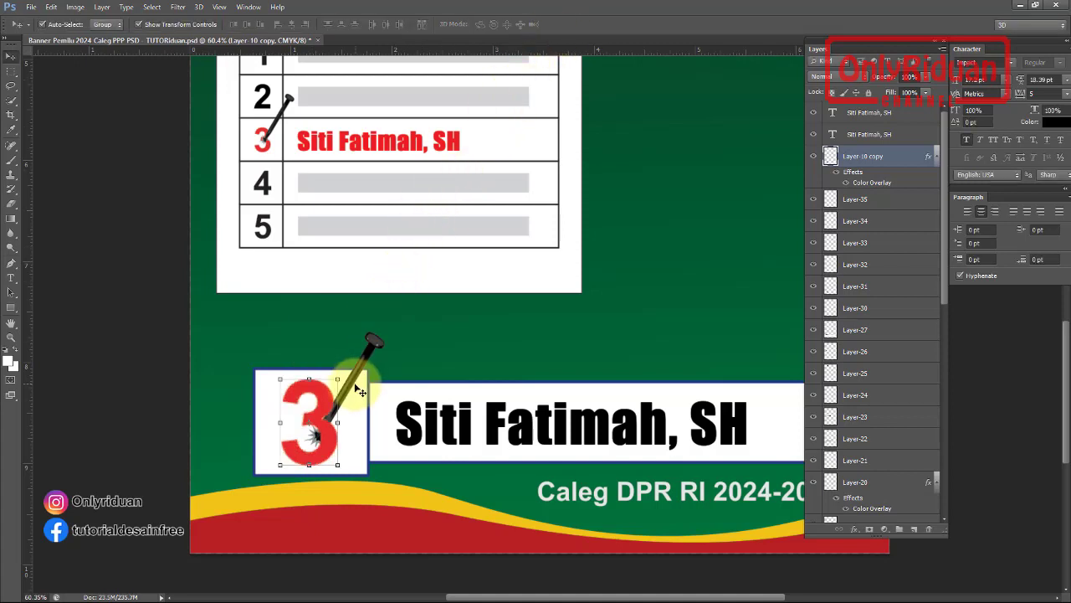
scroll(343, 383, down, 1)
click(368, 353)
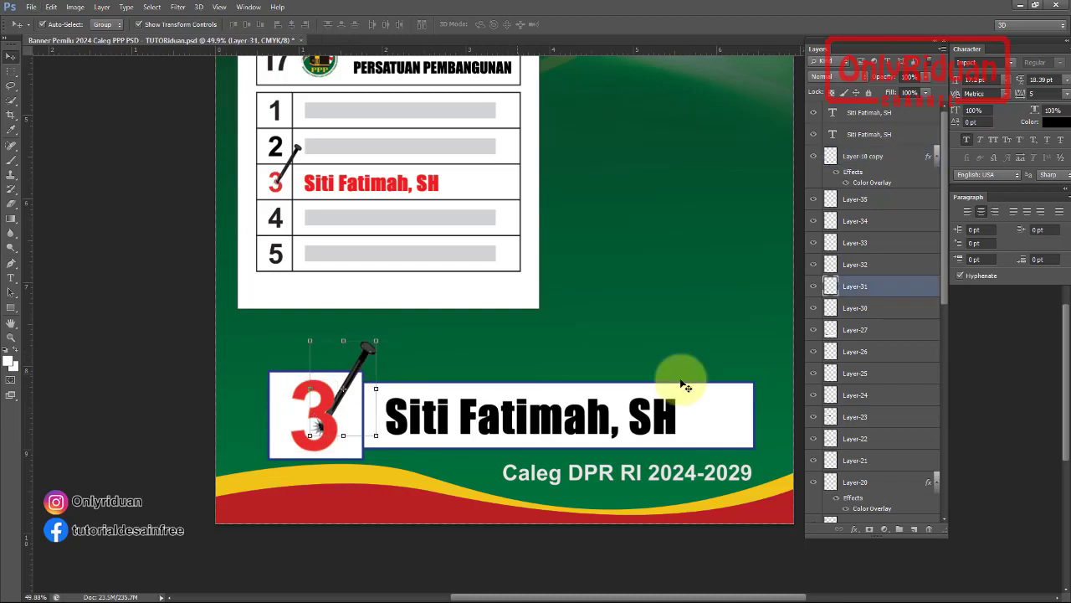
- Move the pen layer (Layer-31) above Layer-10 copy so it overlaps the 3
drag(862, 288, 873, 156)
scroll(343, 378, down, 2)
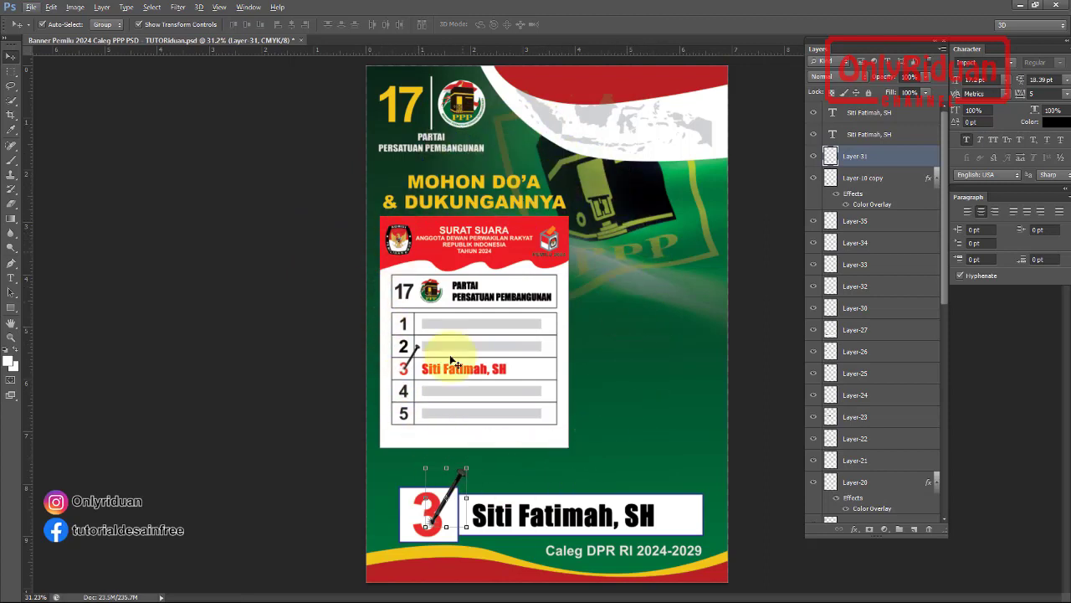
click(32, 8)
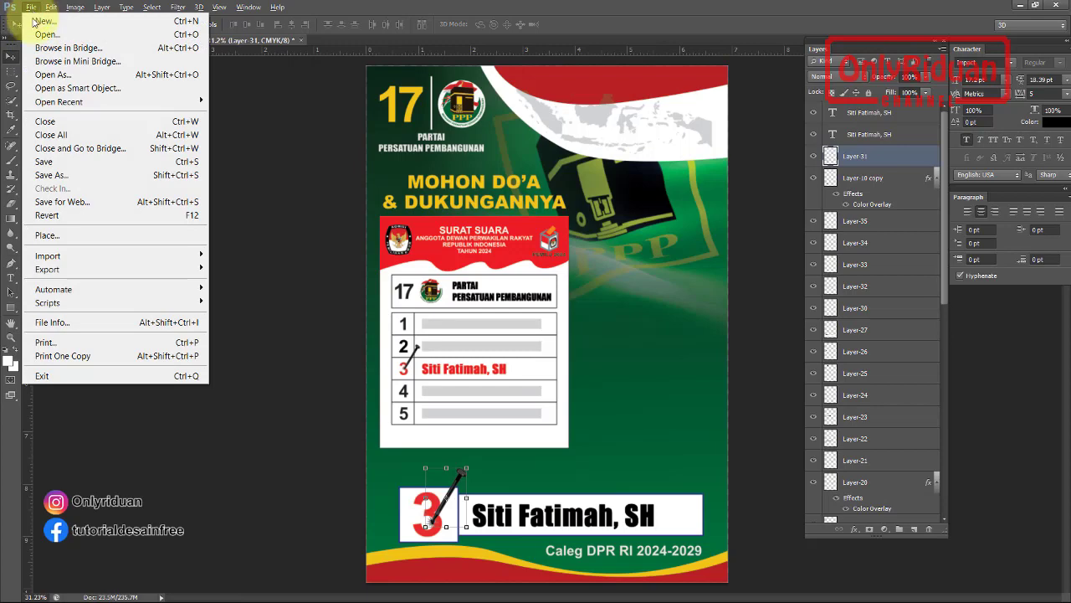
- Place the PPP photo from BANNER CELEG 2024 > Foto and shift it right on the banner
click(54, 235)
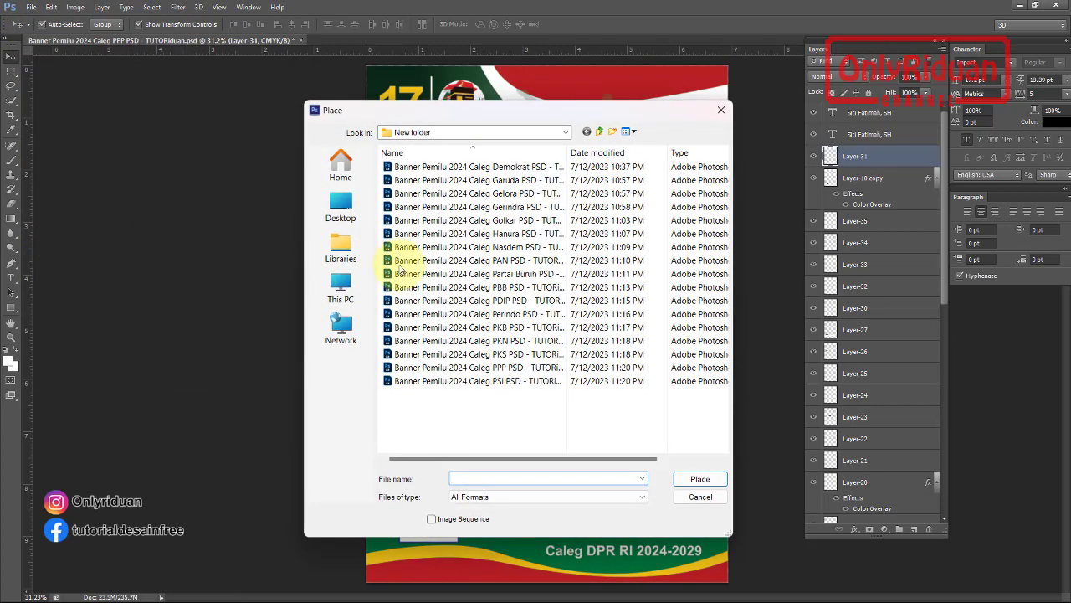
click(599, 132)
click(599, 132)
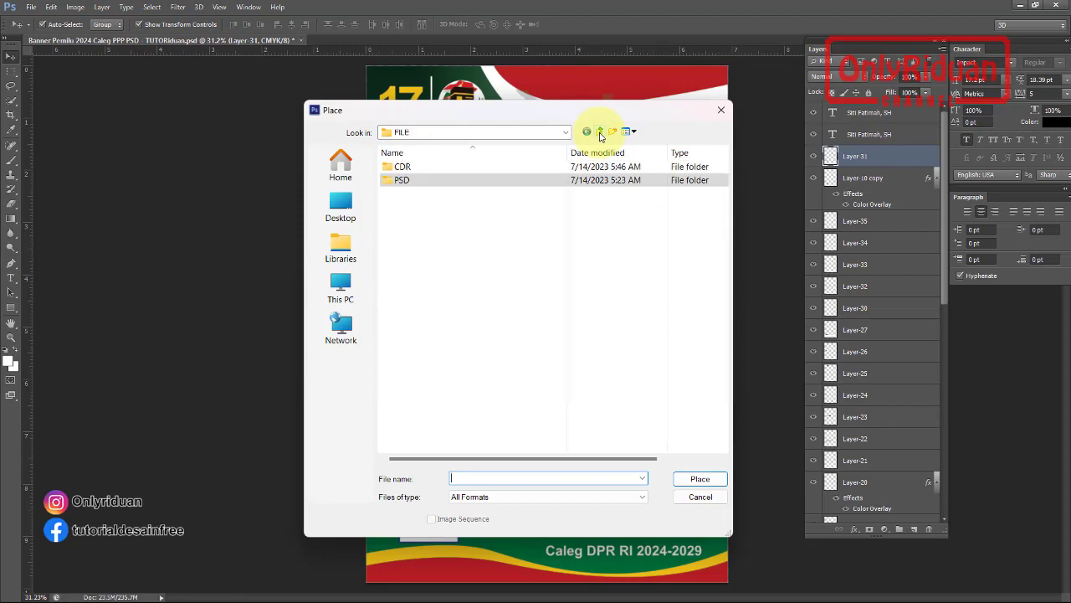
click(599, 132)
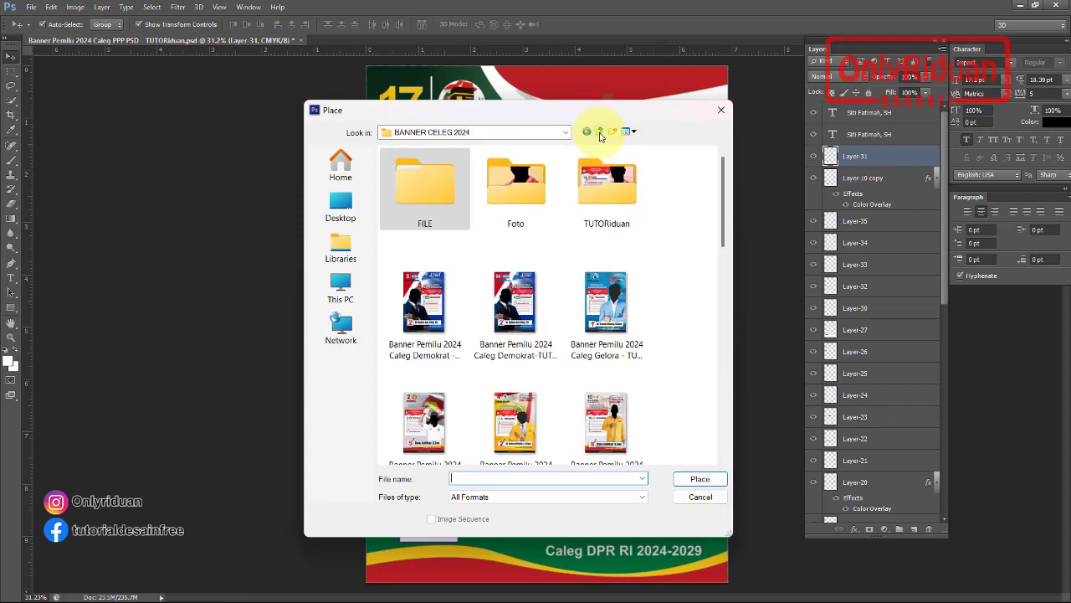
double_click(510, 214)
scroll(536, 318, down, 5)
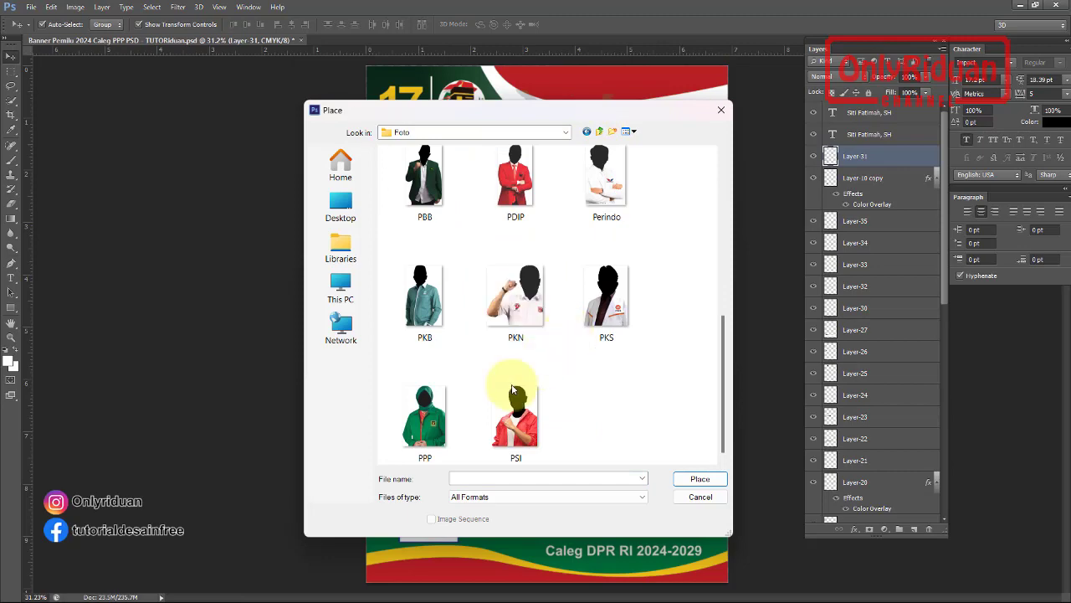
click(425, 416)
click(689, 481)
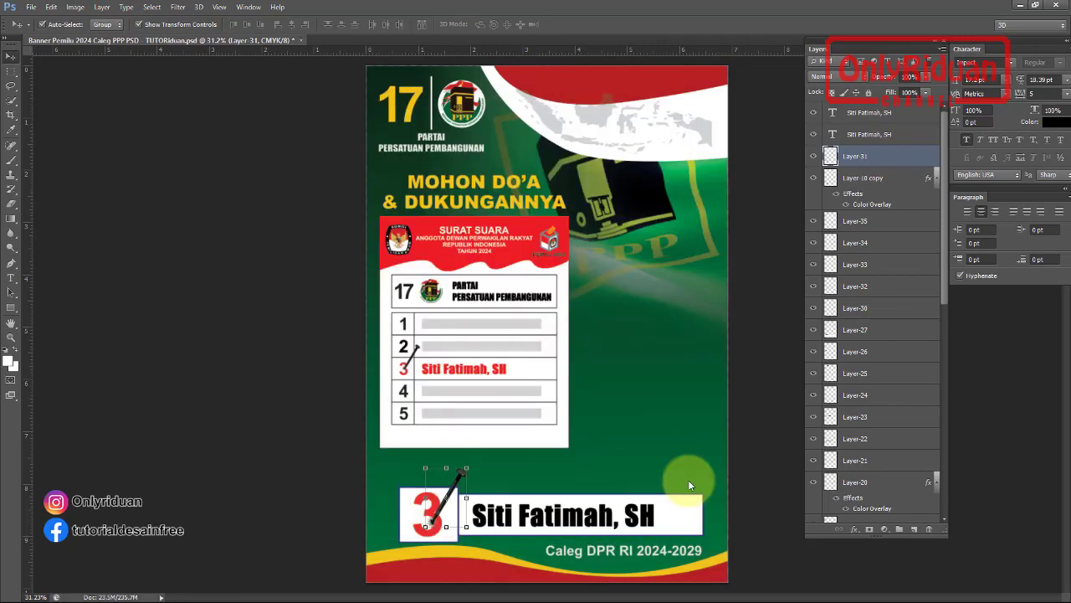
drag(594, 341, 666, 382)
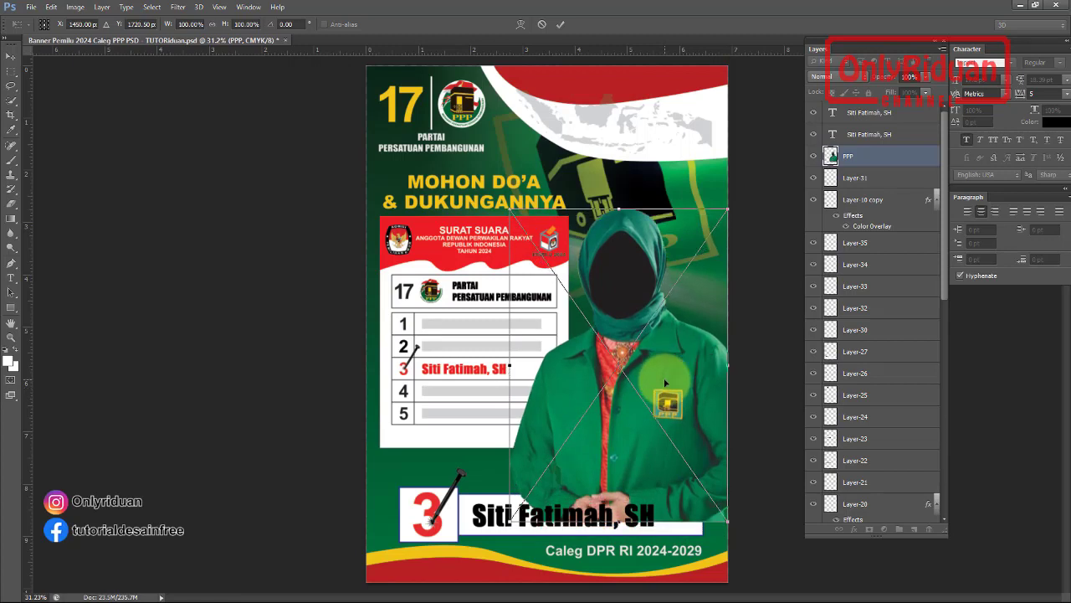
- Commit the PPP photo and lower its layer behind the ballot graphics
click(561, 25)
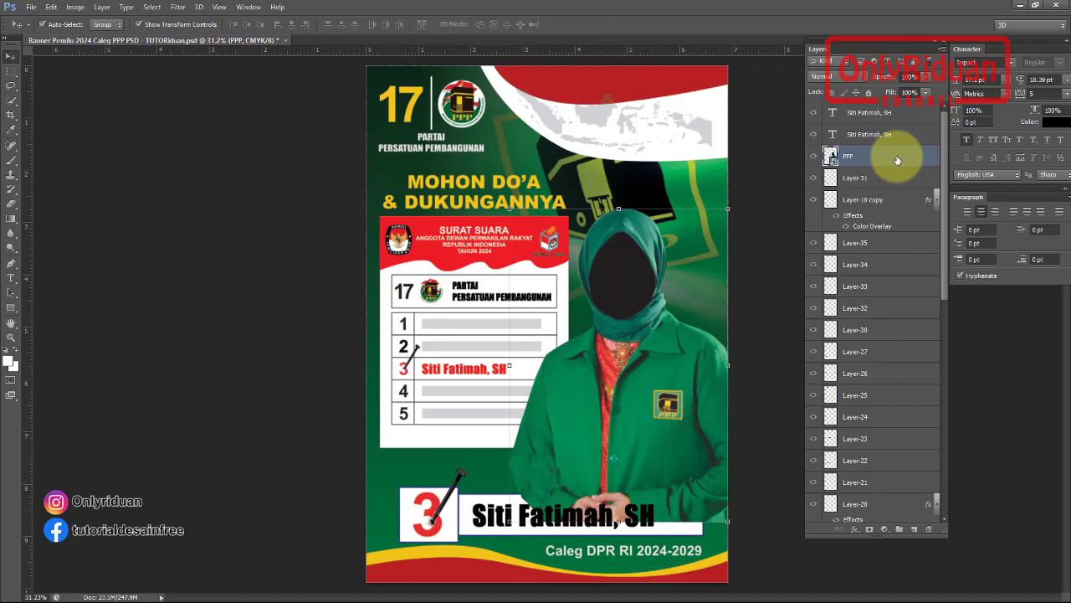
drag(896, 159, 884, 329)
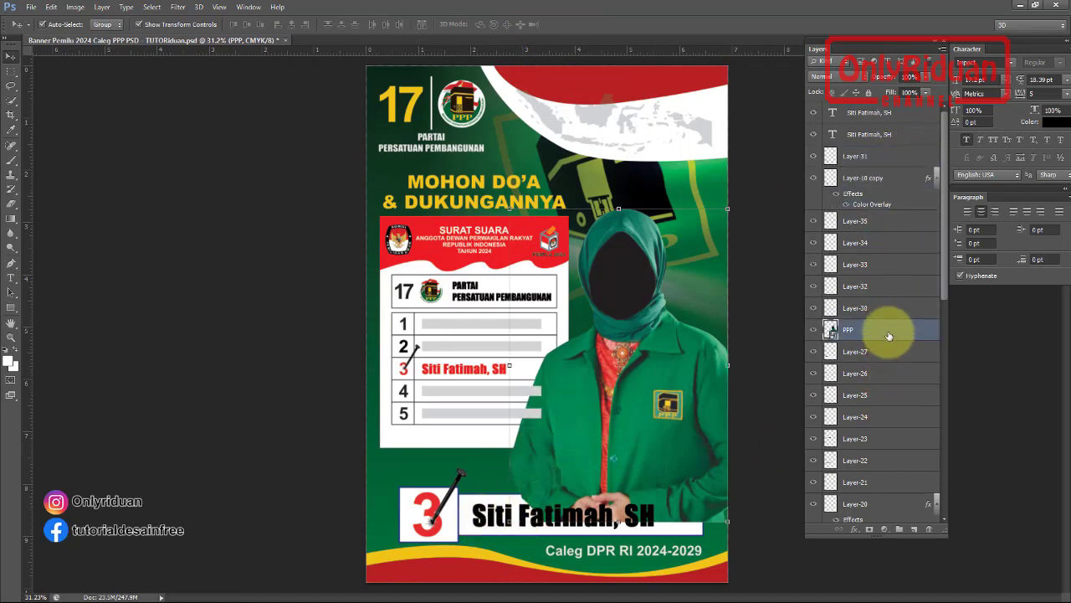
drag(887, 337, 897, 463)
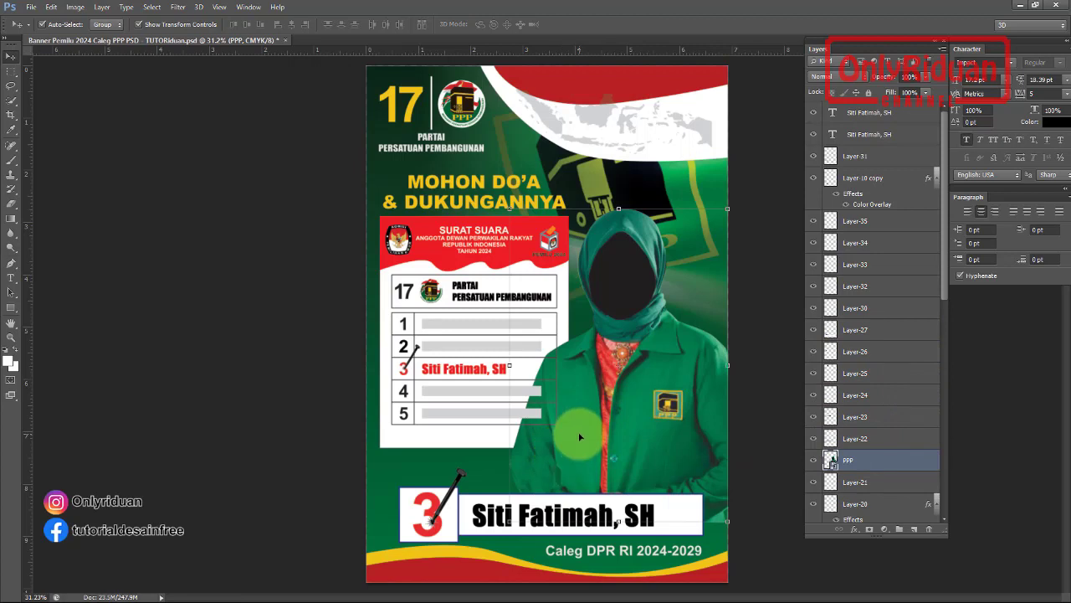
scroll(483, 317, down, 3)
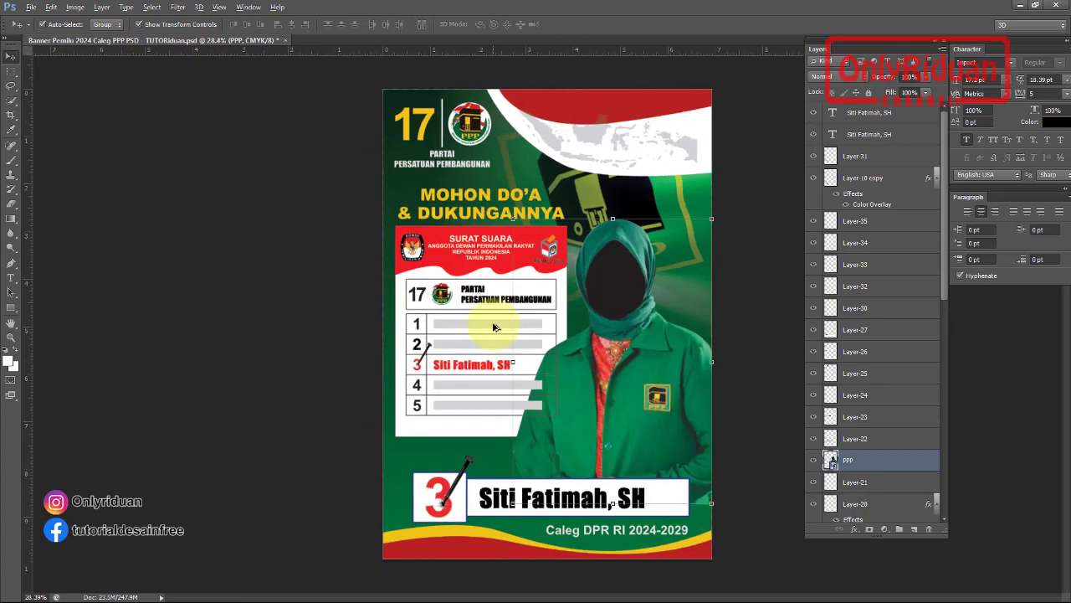
scroll(595, 316, up, 1)
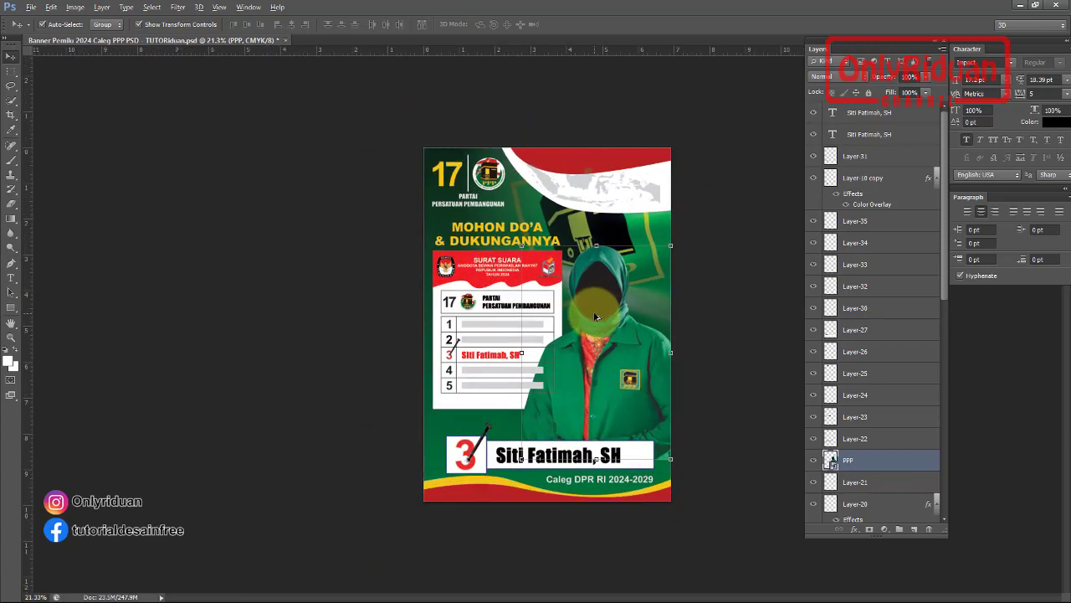
scroll(595, 316, up, 2)
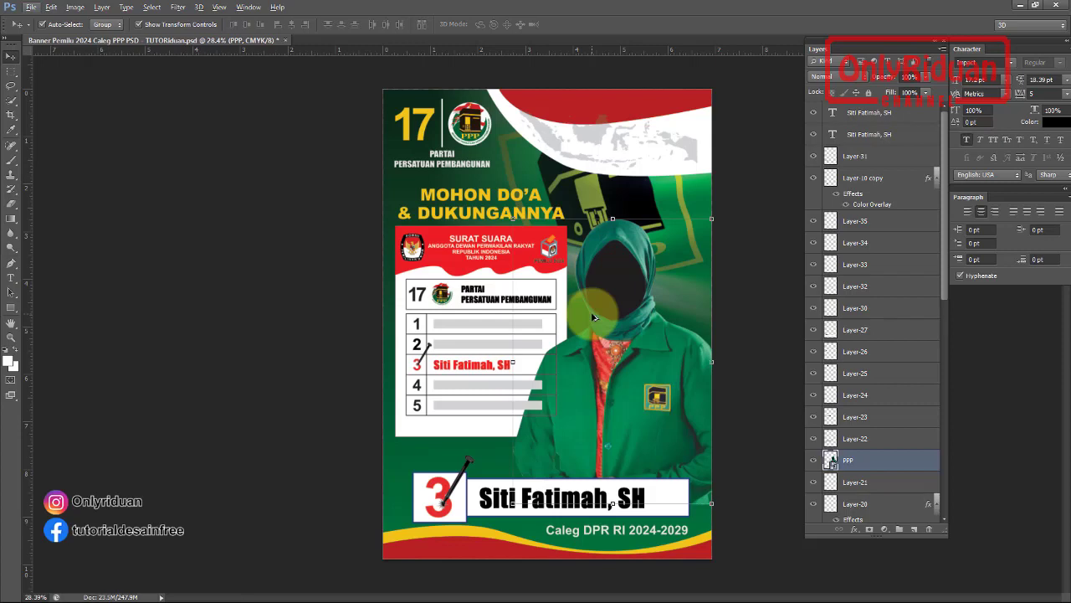
- Bring up the CorelDRAW password list, then open the PSD folder in File Explorer
mouse_move(602, 599)
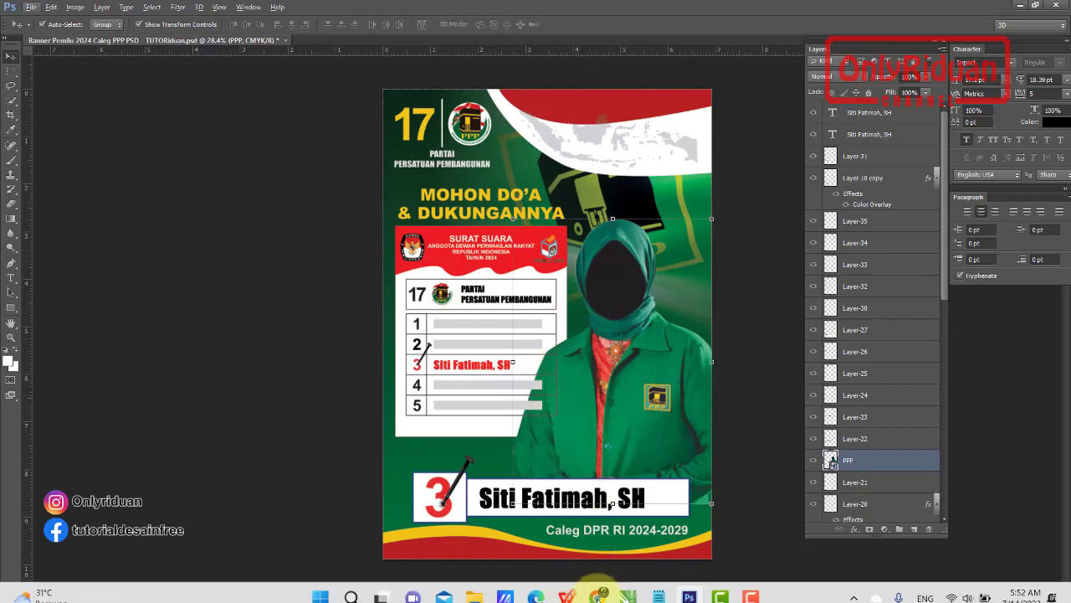
click(630, 587)
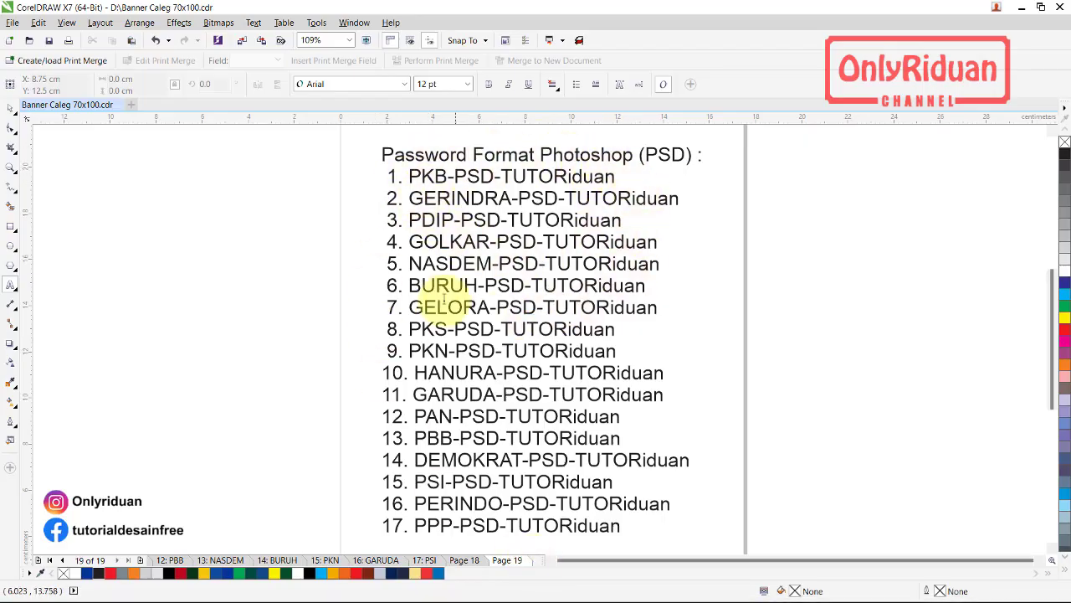
click(484, 591)
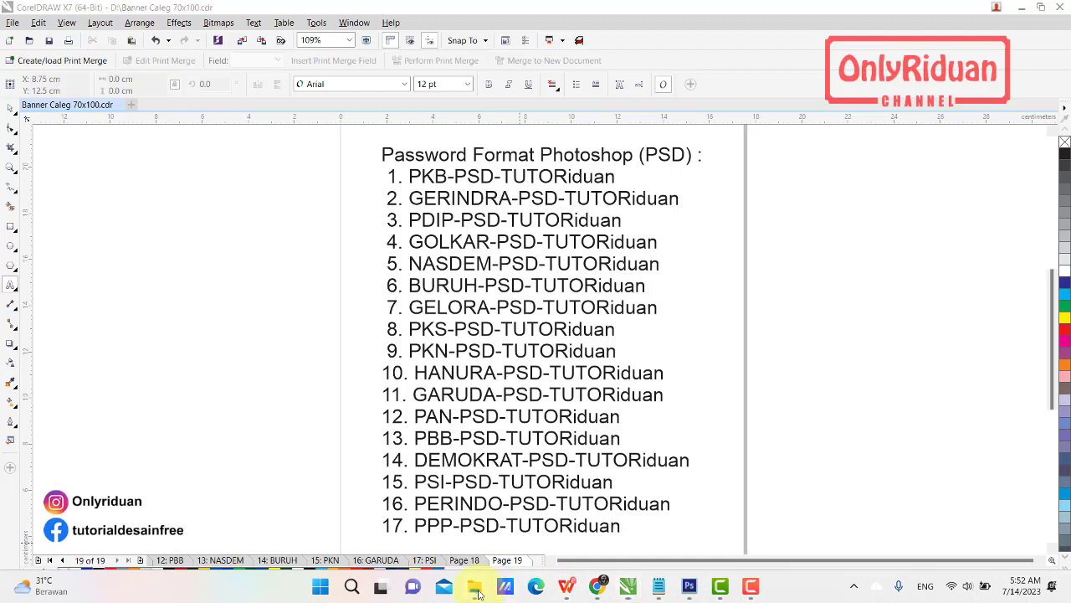
click(347, 222)
double_click(343, 221)
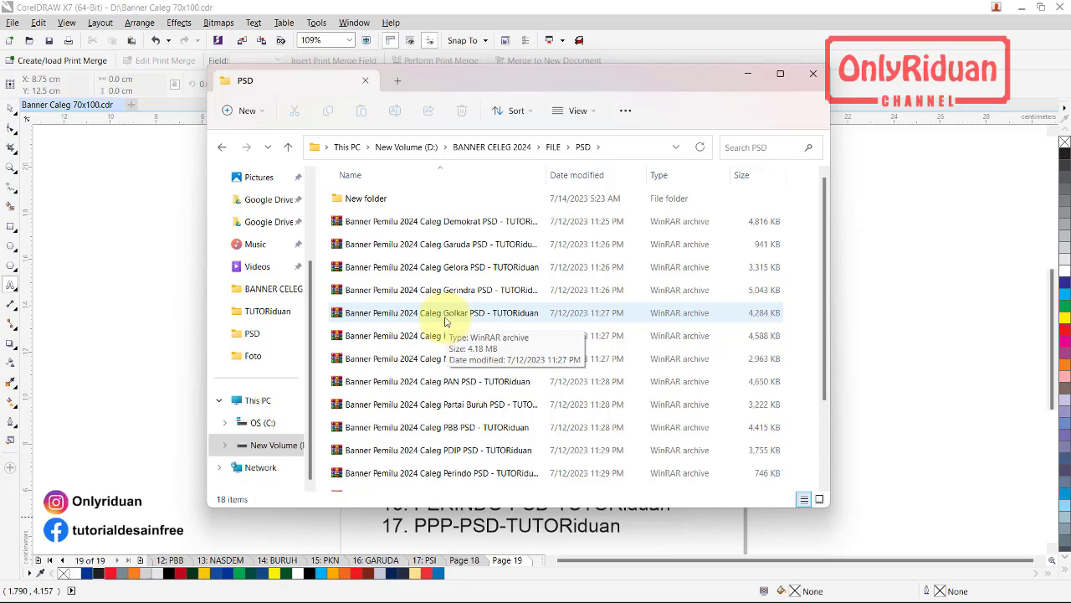
- Copy the Gelora password and extract the Gelora archive here with WinRAR
click(440, 267)
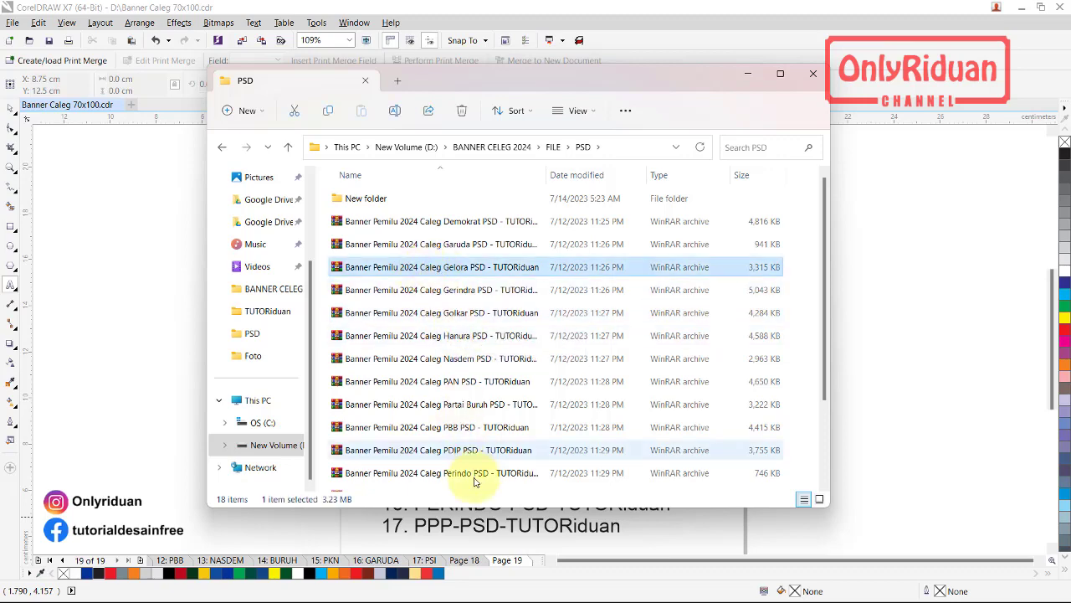
click(473, 519)
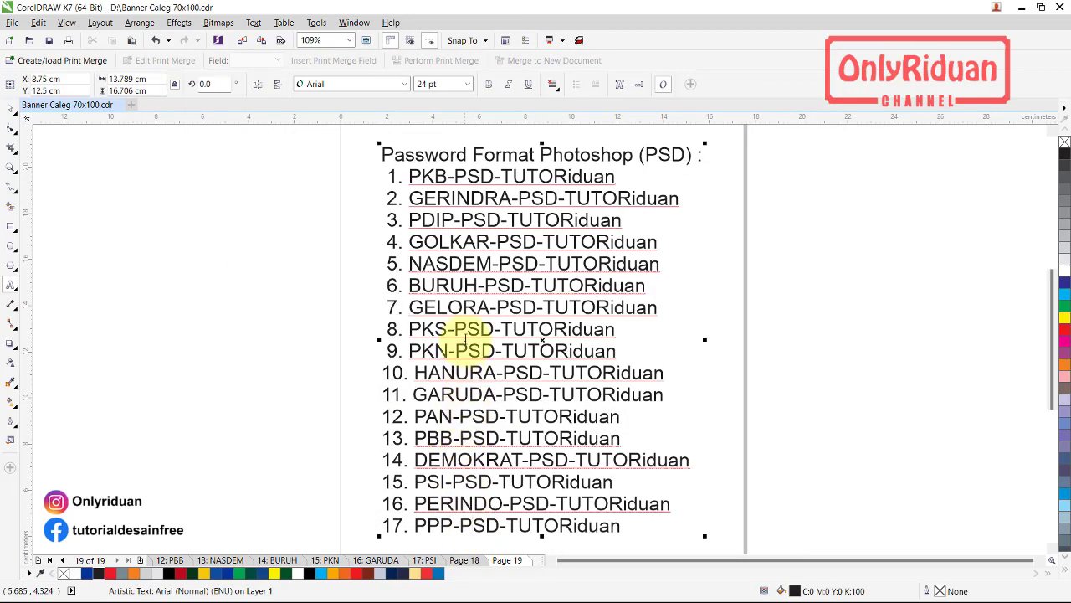
drag(410, 307, 645, 301)
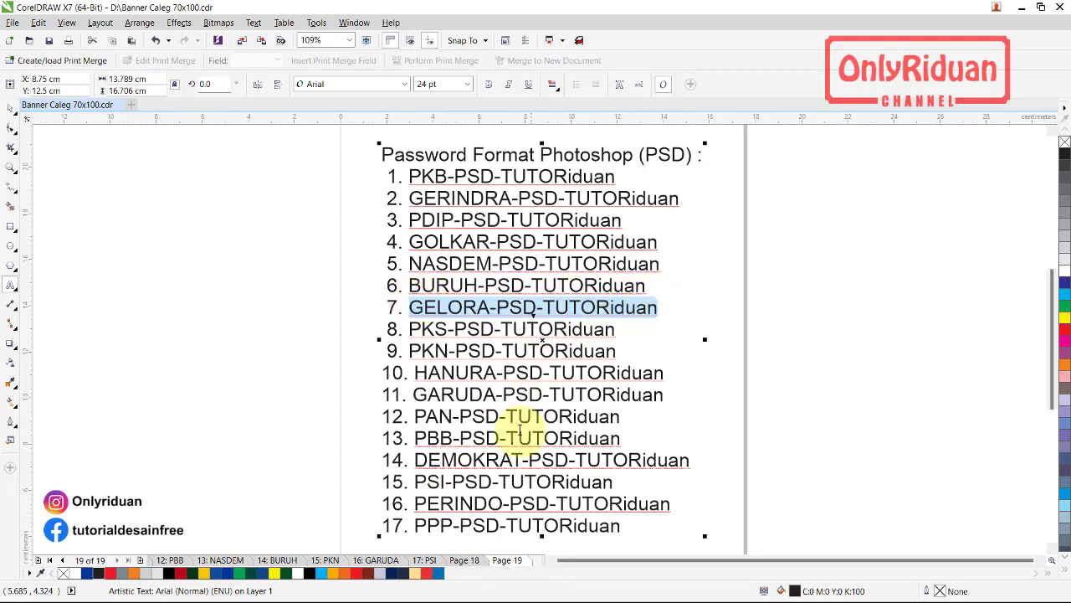
mouse_move(525, 590)
click(474, 591)
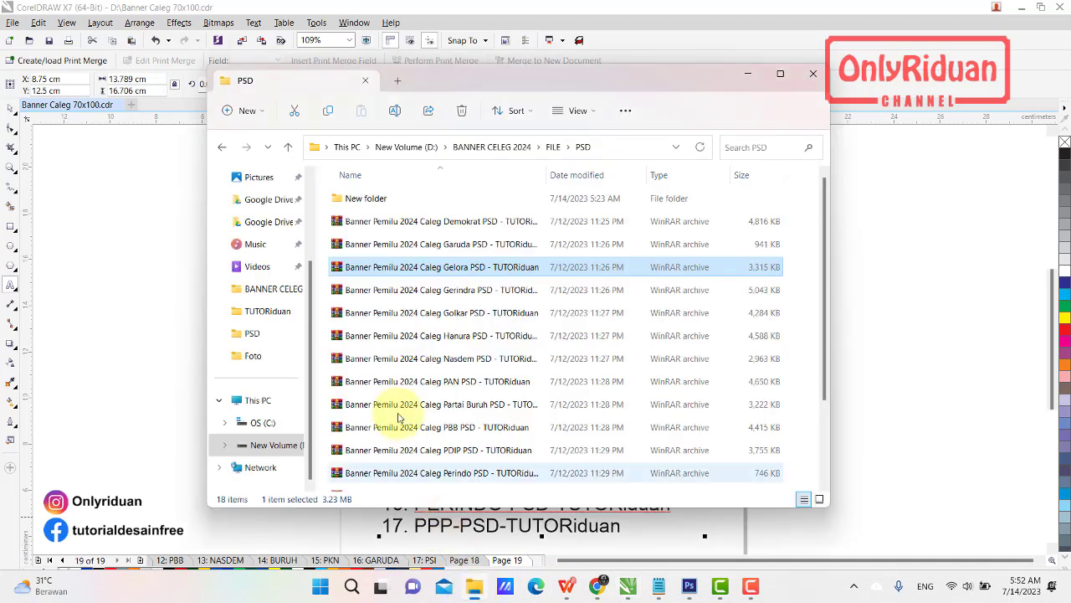
right_click(416, 268)
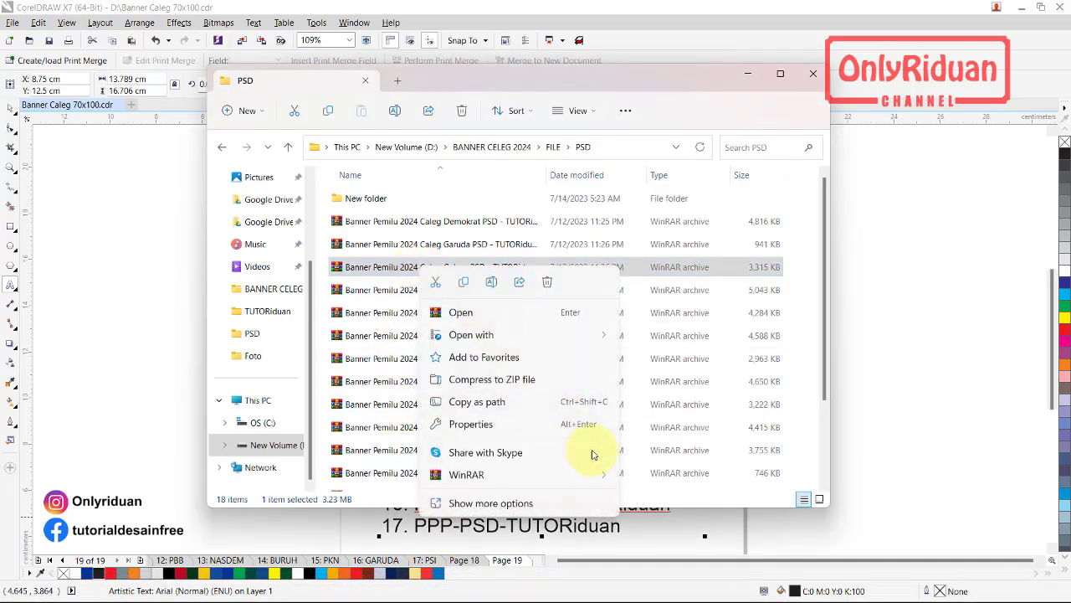
mouse_move(611, 473)
click(679, 542)
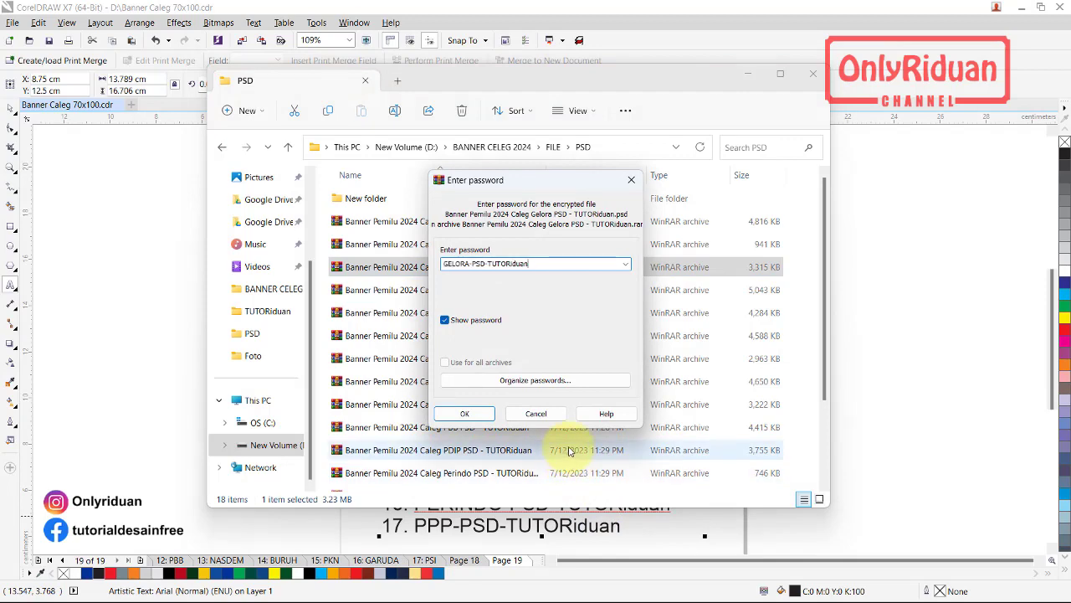
click(464, 414)
click(359, 267)
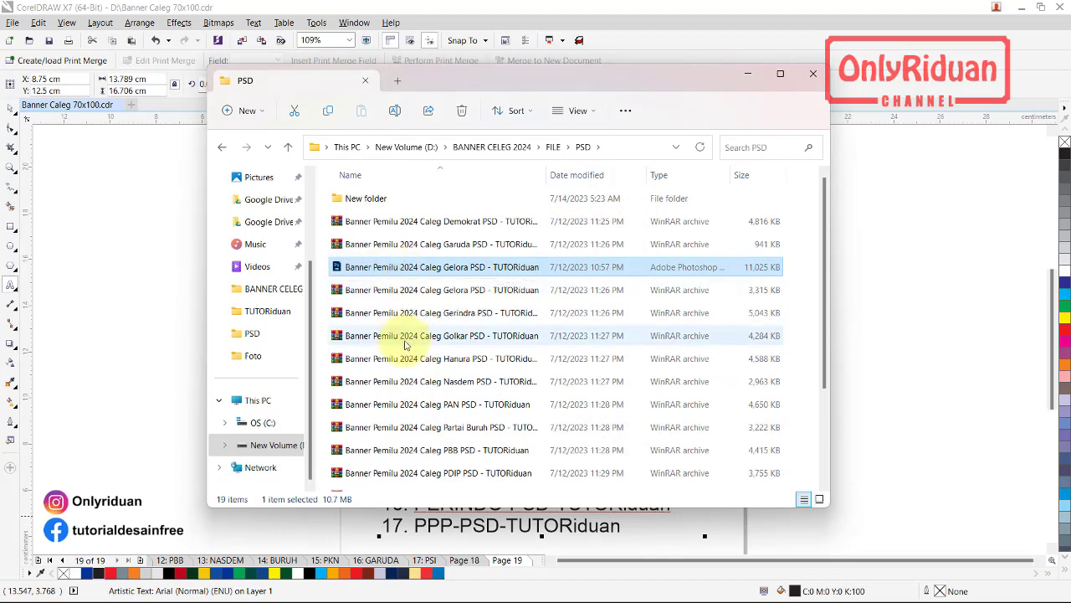
- Copy the Golkar password and extract the Golkar archive here with WinRAR
click(151, 320)
click(428, 377)
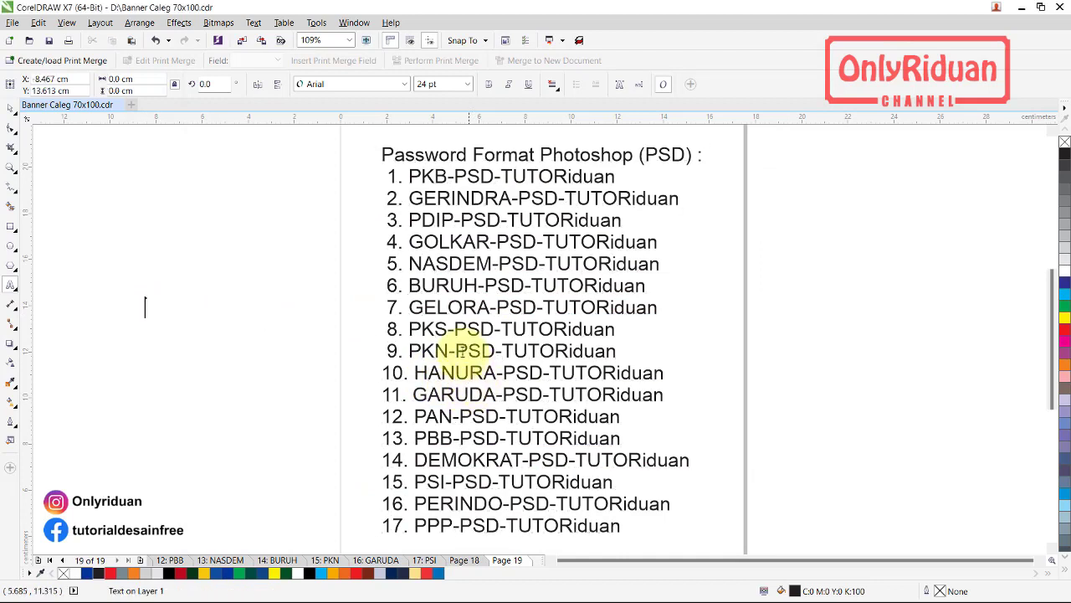
double_click(622, 246)
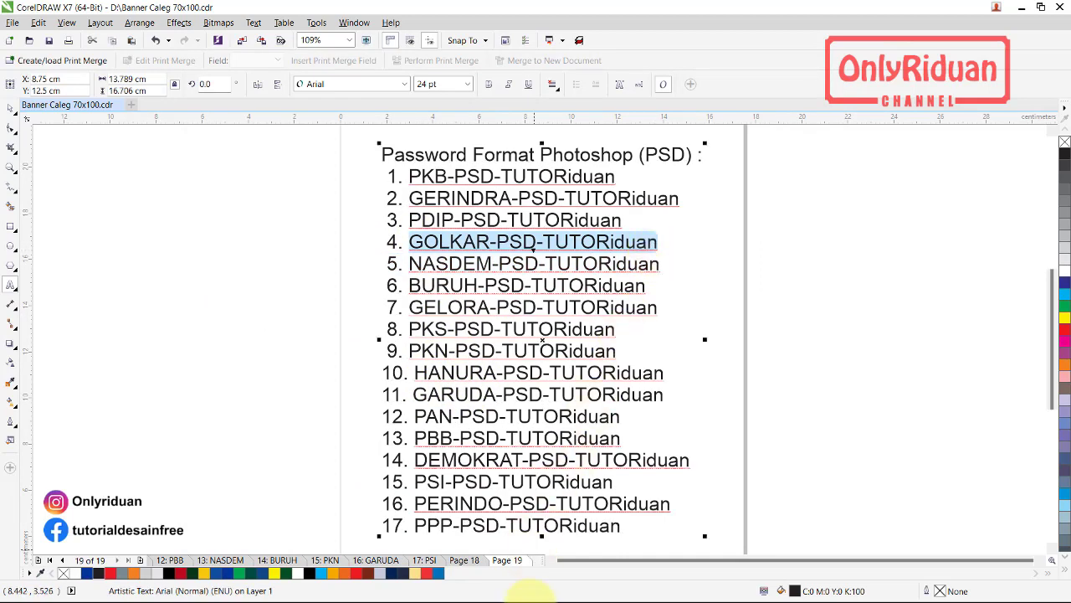
click(474, 590)
click(436, 343)
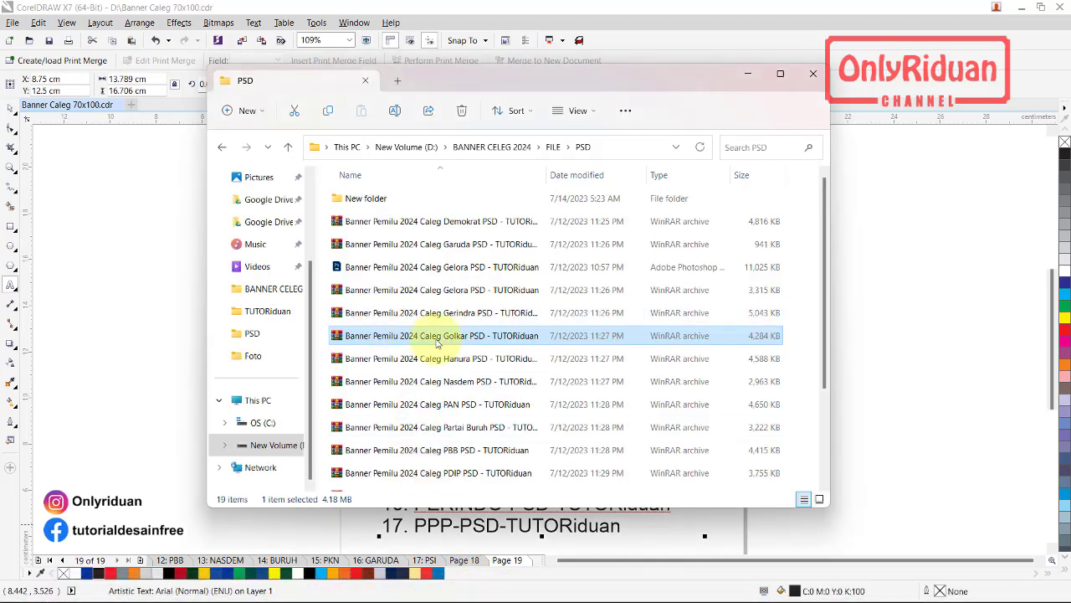
right_click(436, 340)
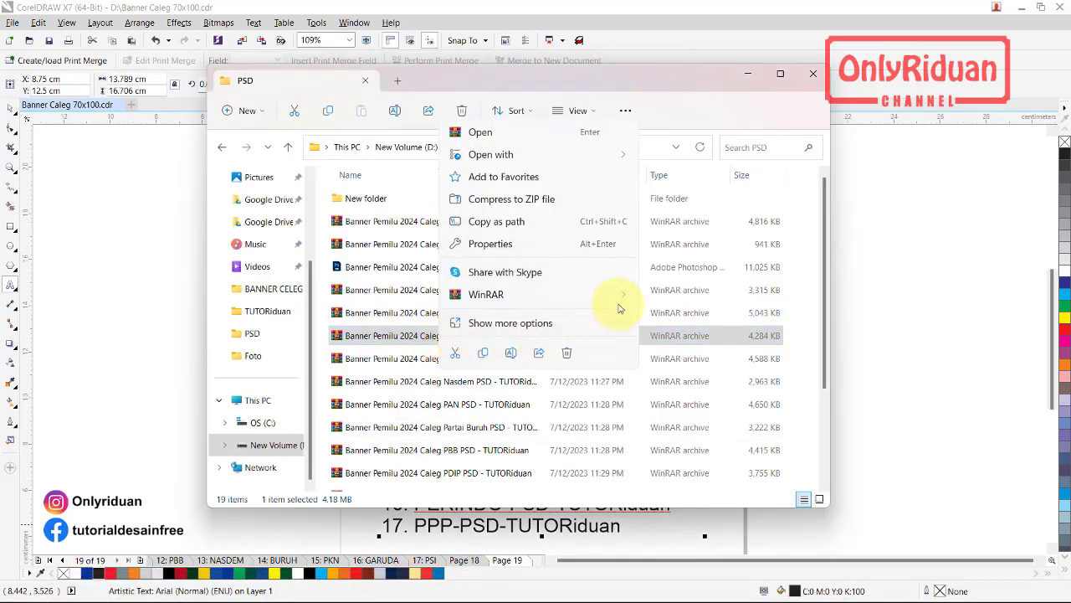
mouse_move(627, 295)
click(694, 364)
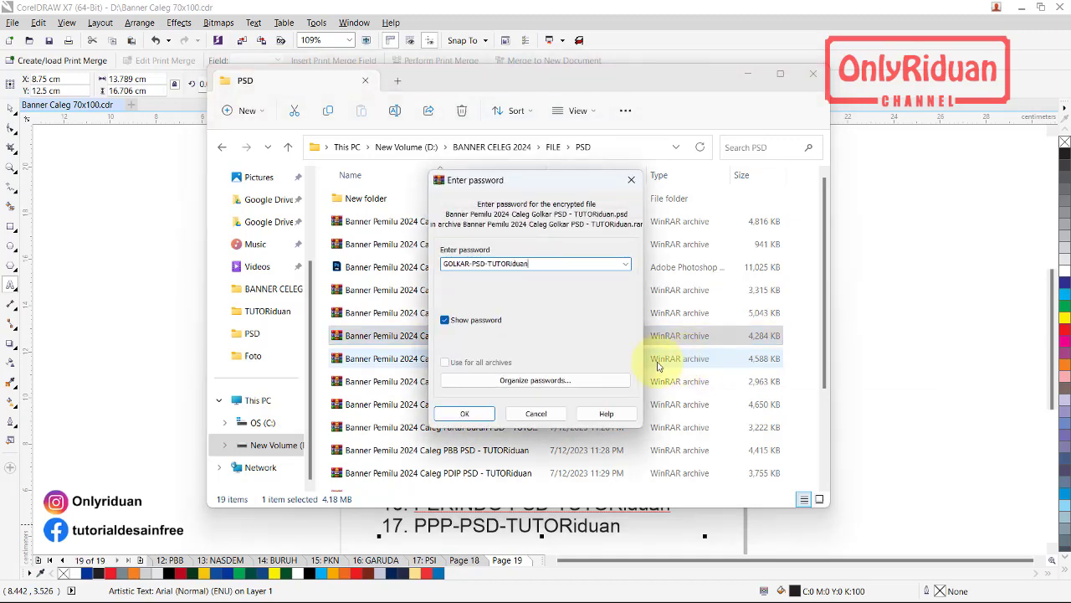
click(470, 413)
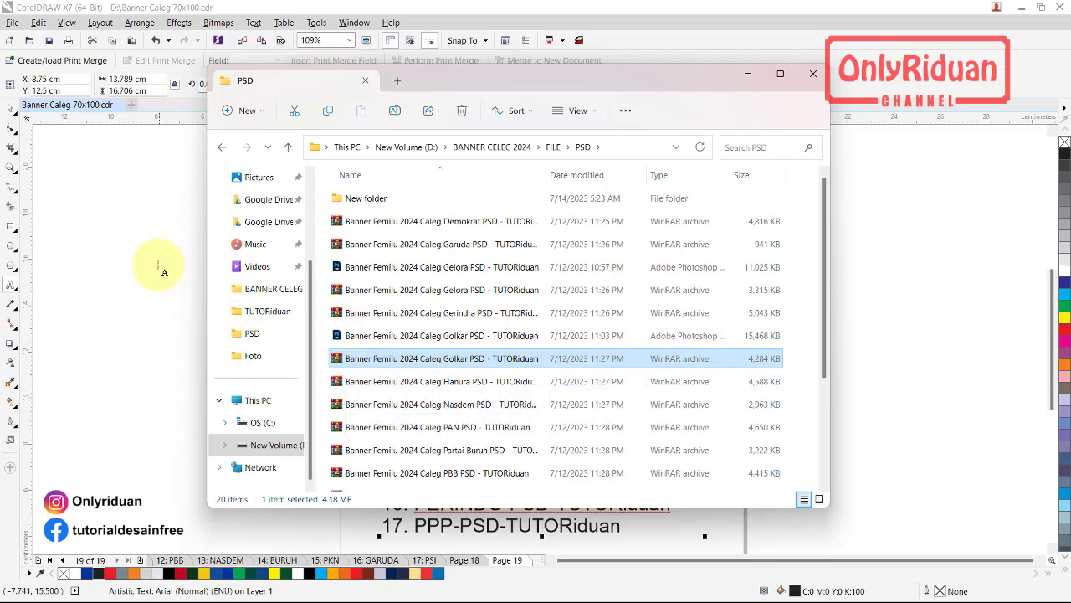
click(10, 105)
click(10, 104)
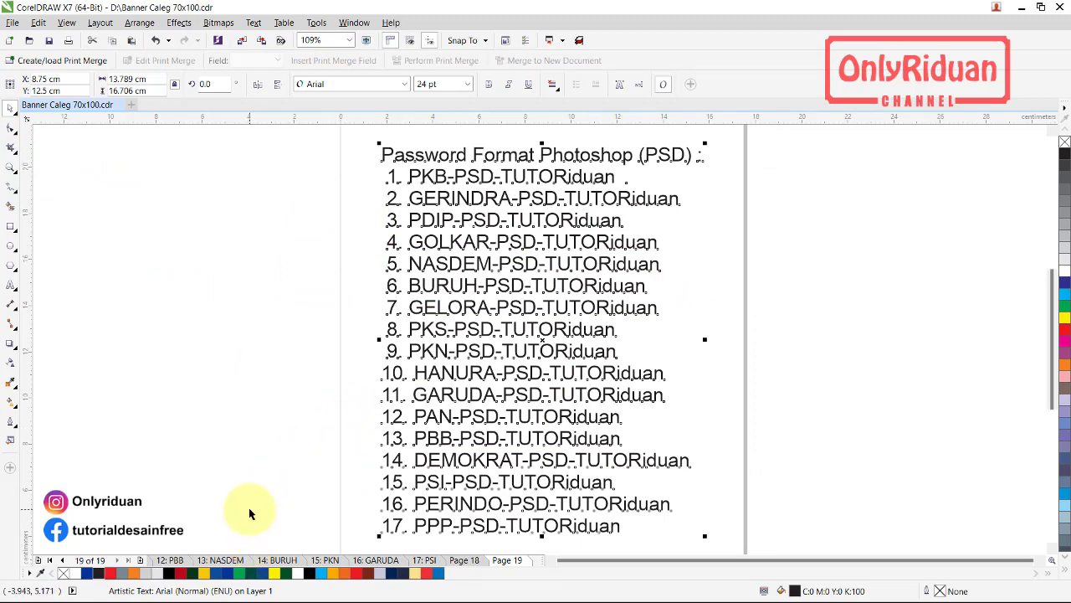
- Open page 14 BURUH, zoom to the Partai Buruh banner, and marquee-select all its objects
click(228, 561)
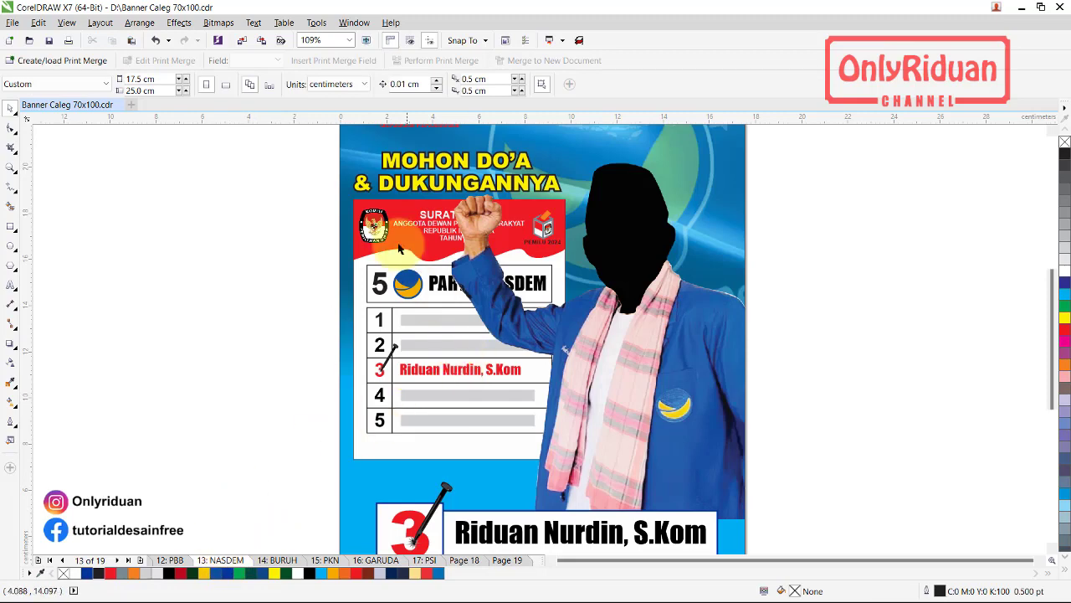
scroll(388, 232, down, 2)
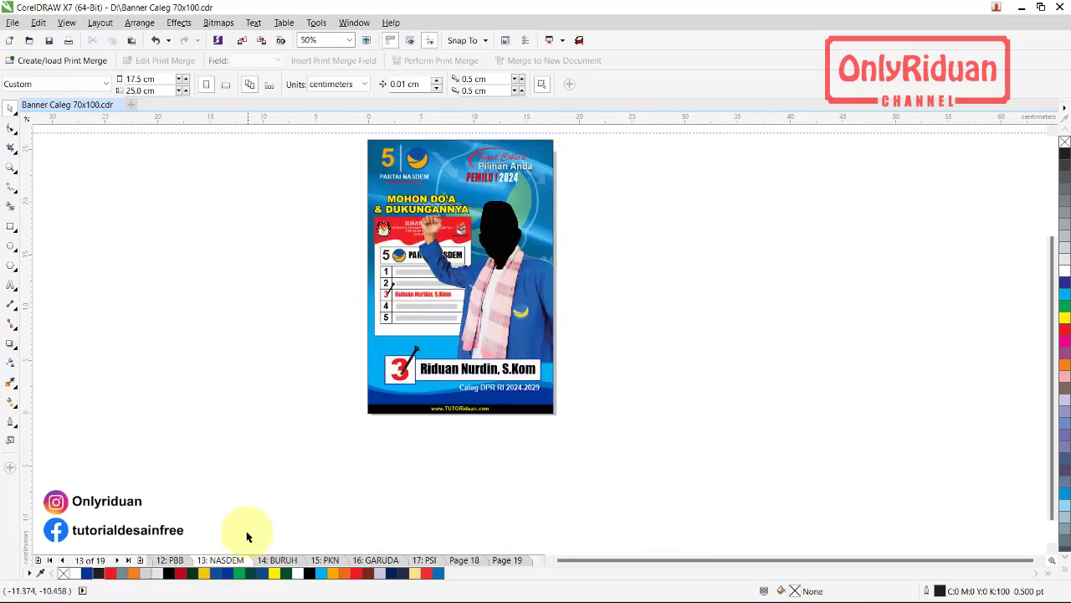
click(287, 564)
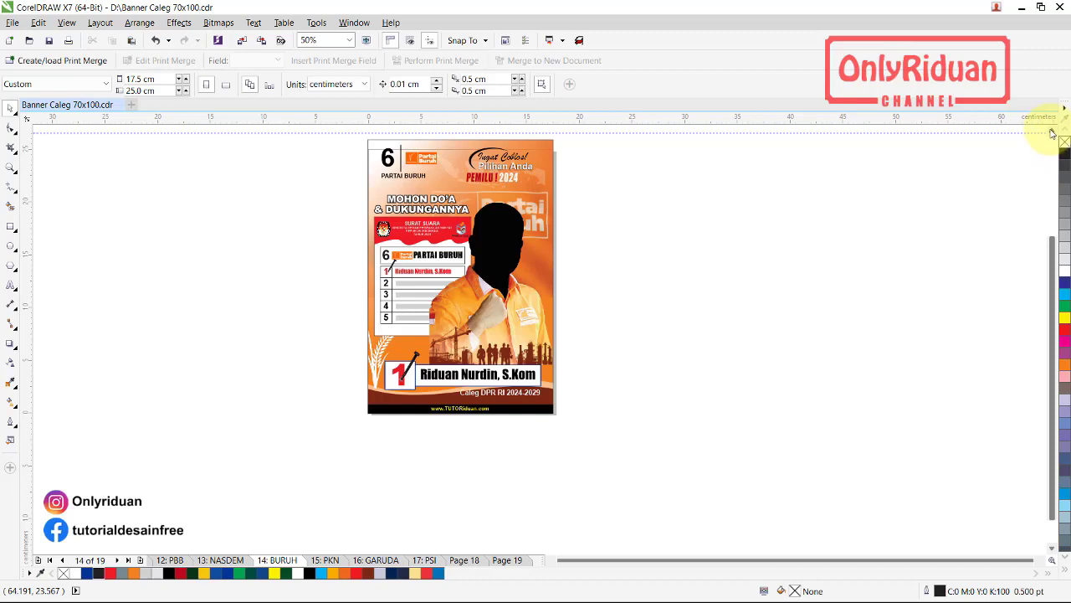
scroll(1052, 134, up, 2)
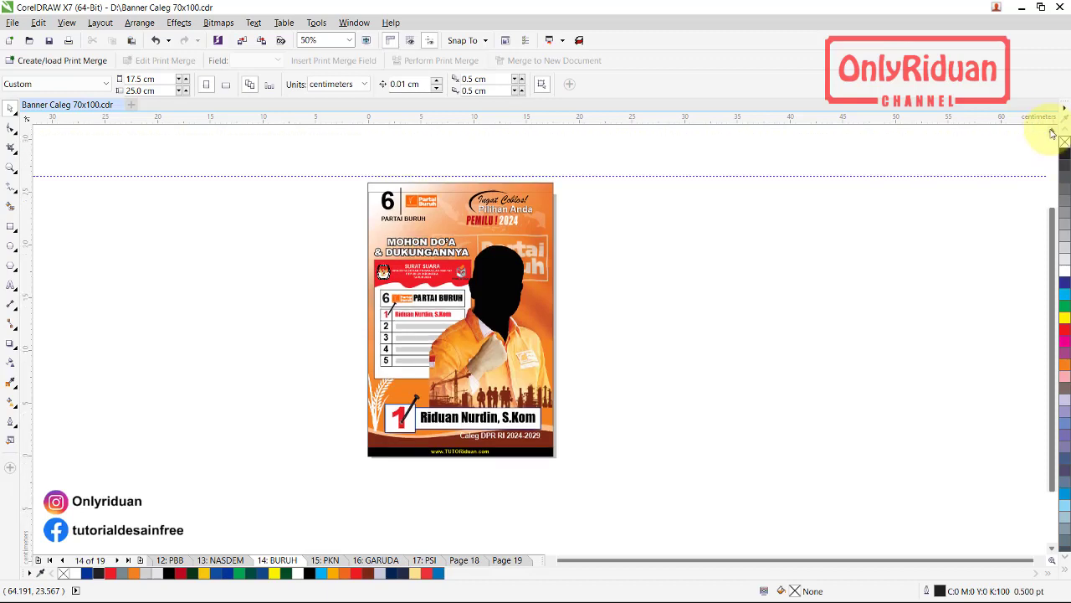
click(12, 167)
drag(351, 217, 590, 498)
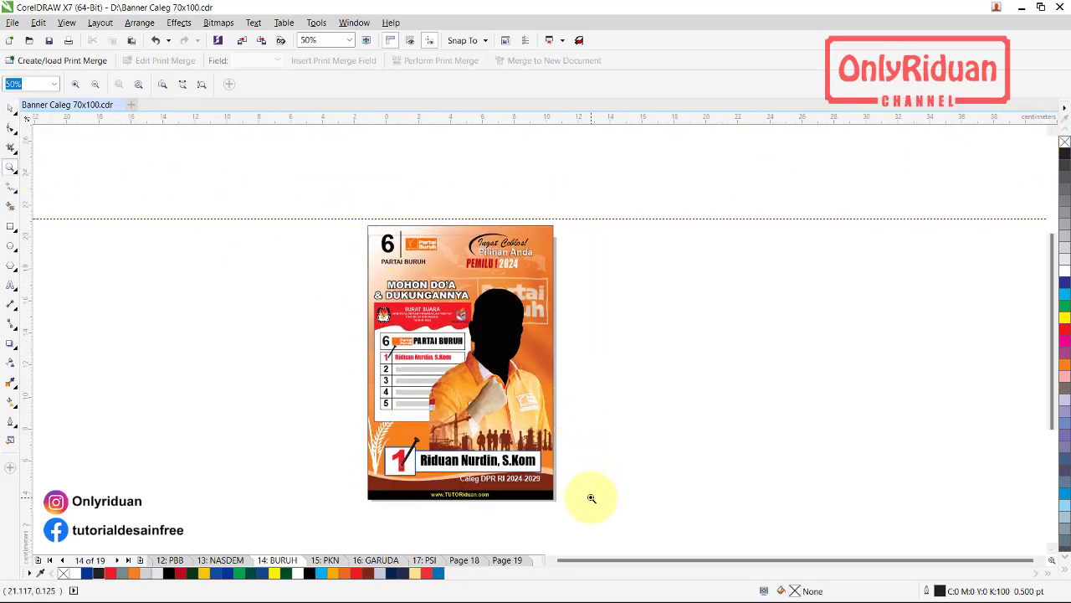
click(11, 108)
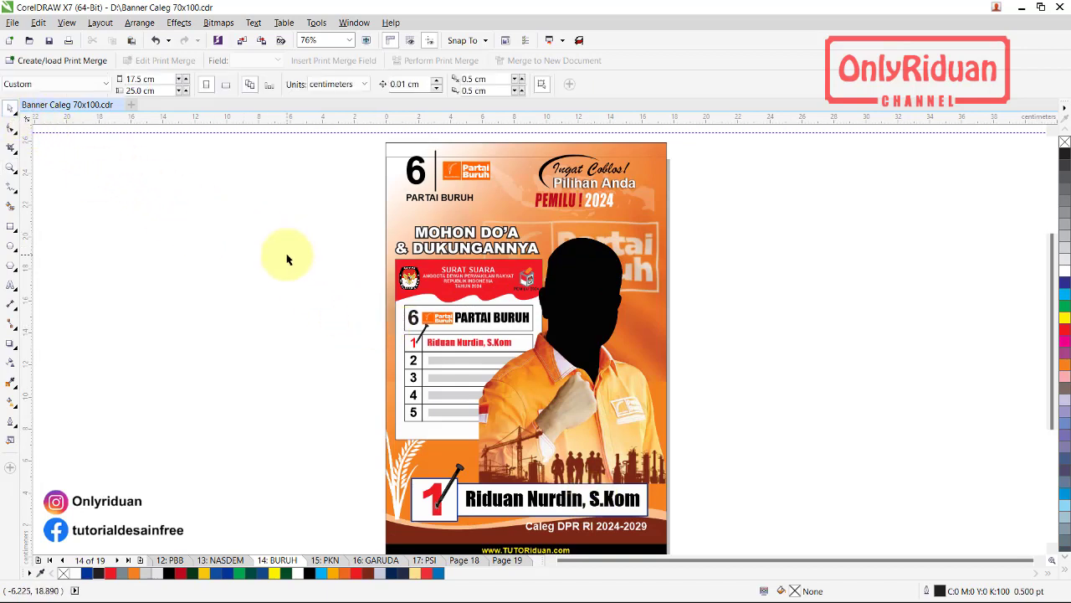
drag(372, 139, 715, 505)
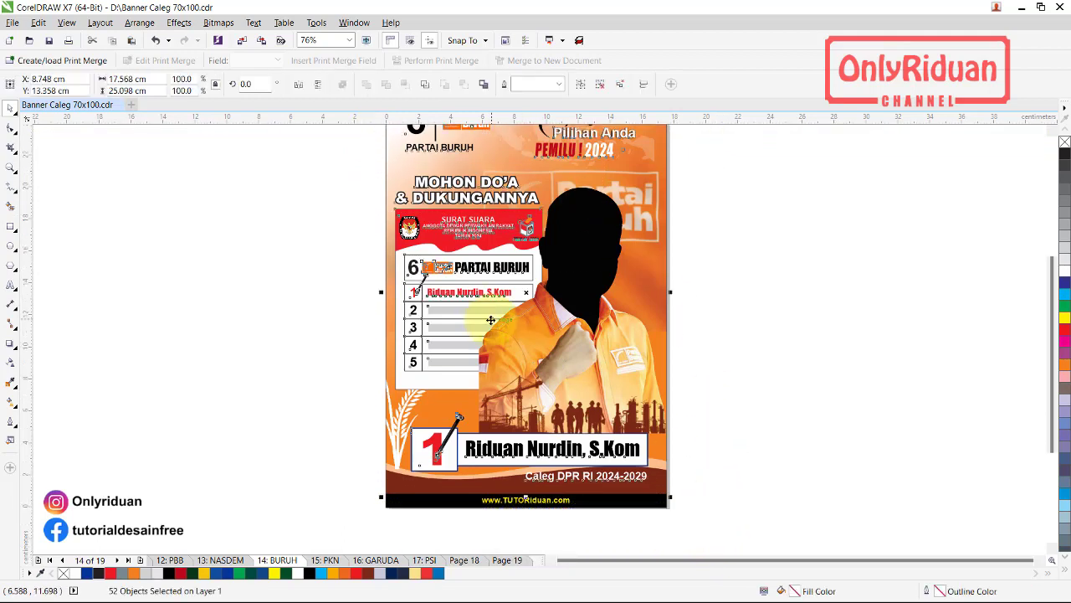
- Start exporting the banner, then create and open a new CETAK folder in BANNER CALEG 2024
click(14, 24)
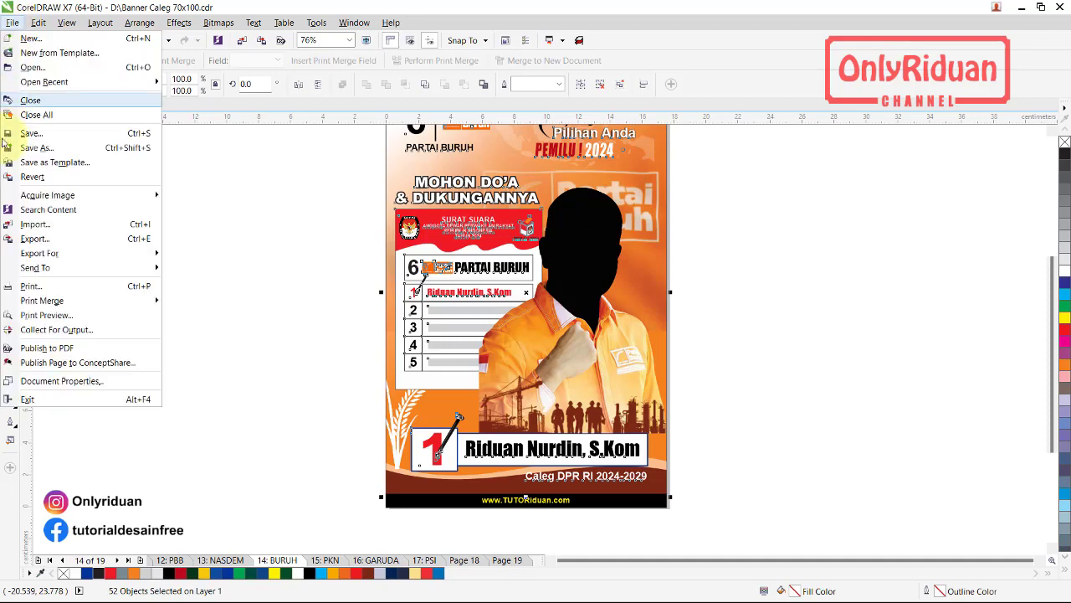
click(78, 283)
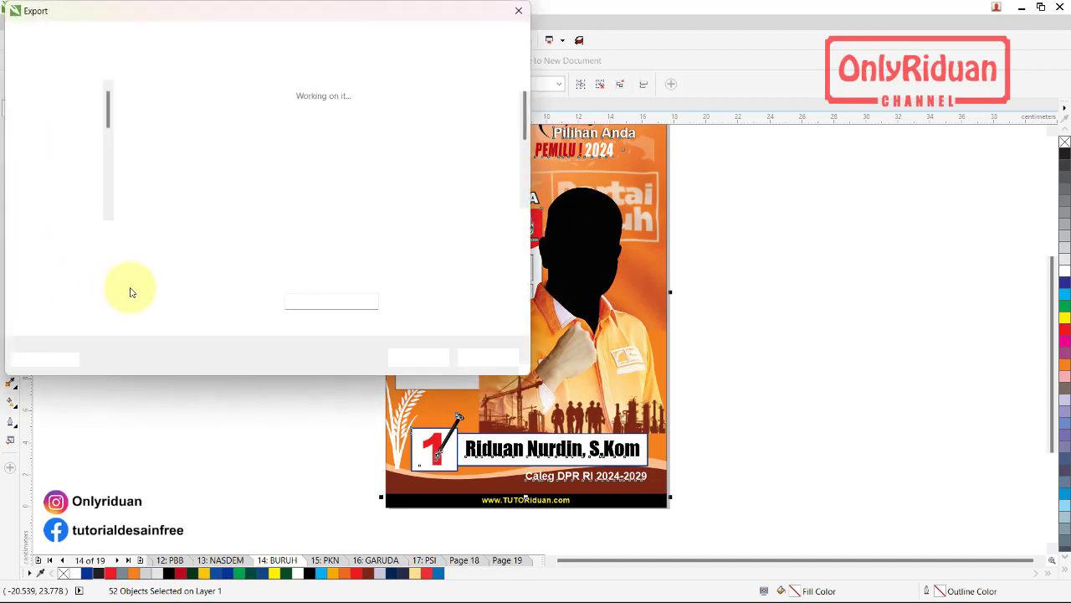
click(198, 47)
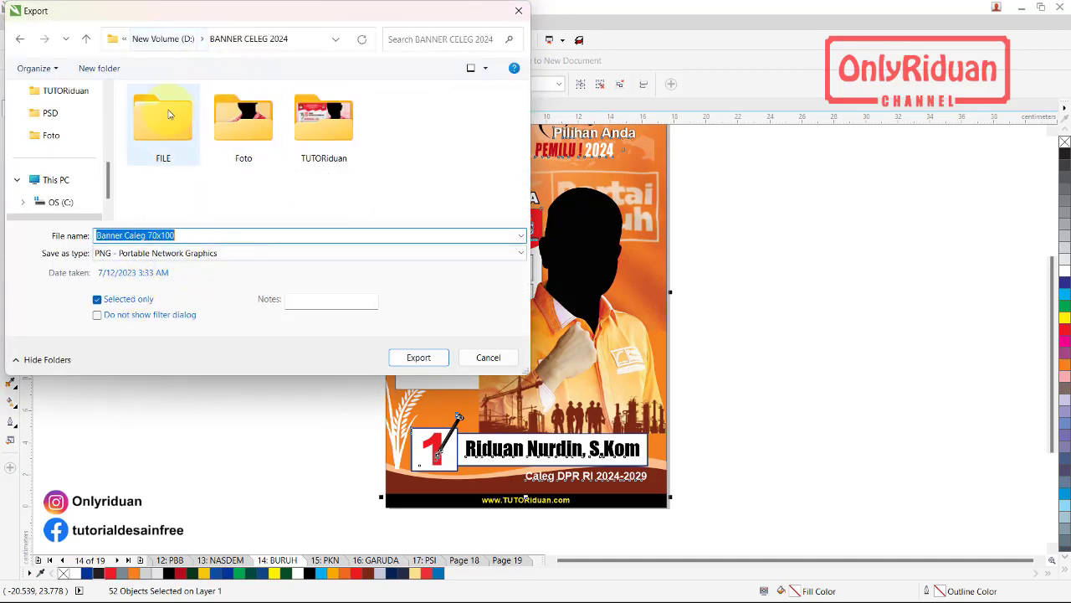
click(98, 68)
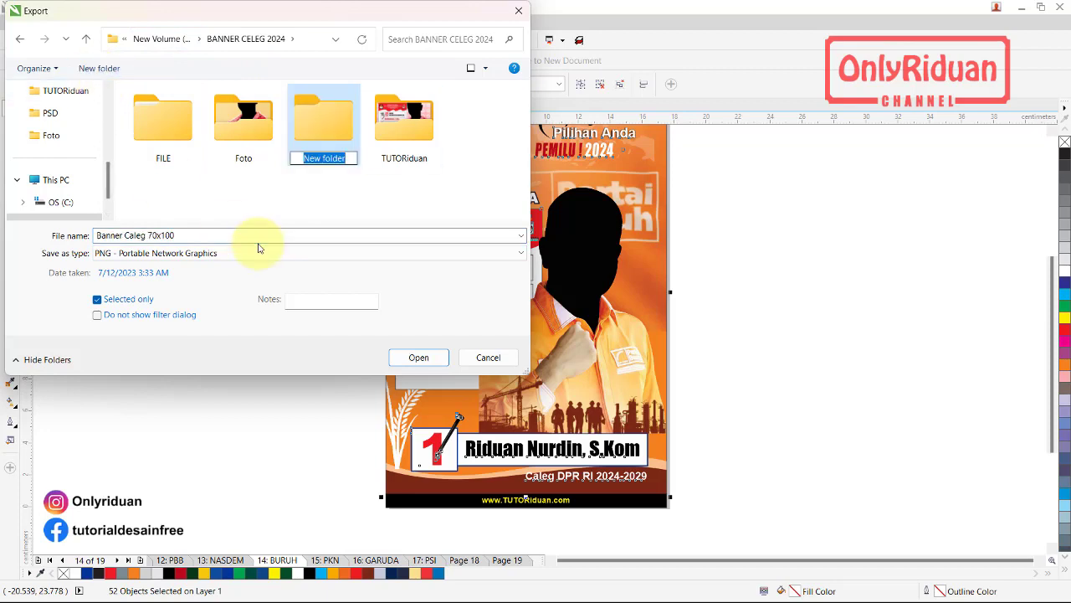
key(Return)
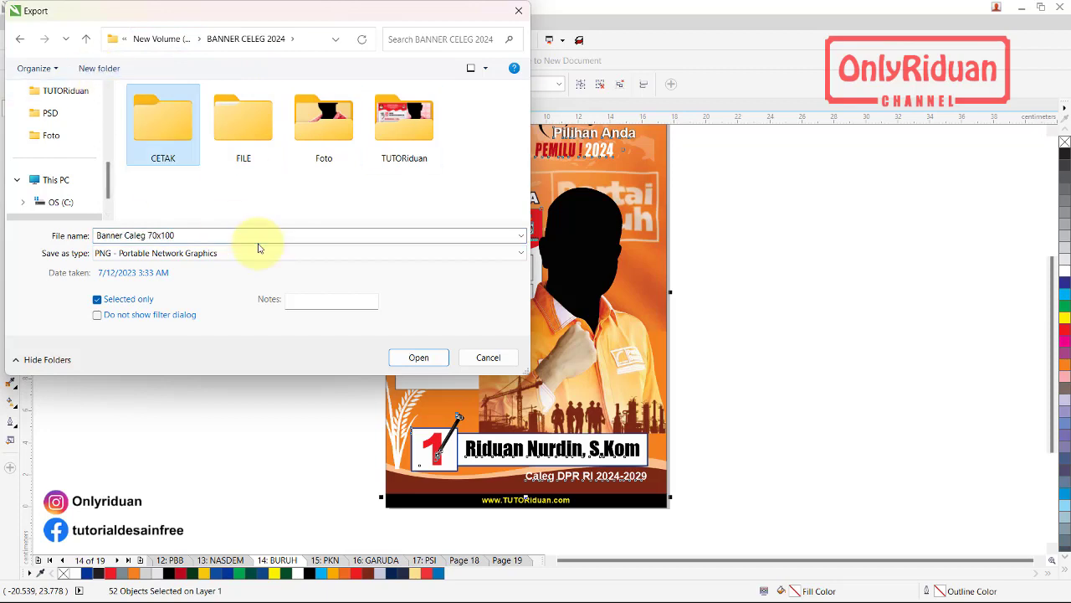
double_click(173, 117)
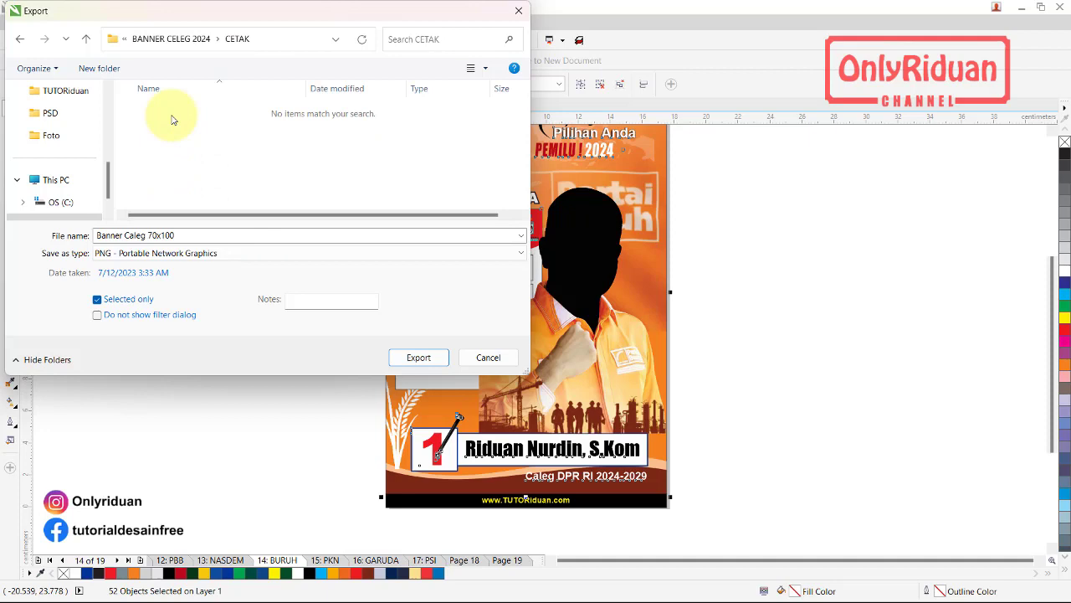
- Set the export type to JPG and name the file 'Banner Caleg P BURUH 70X100 Cm 1 Lembar MA'
click(182, 234)
click(179, 235)
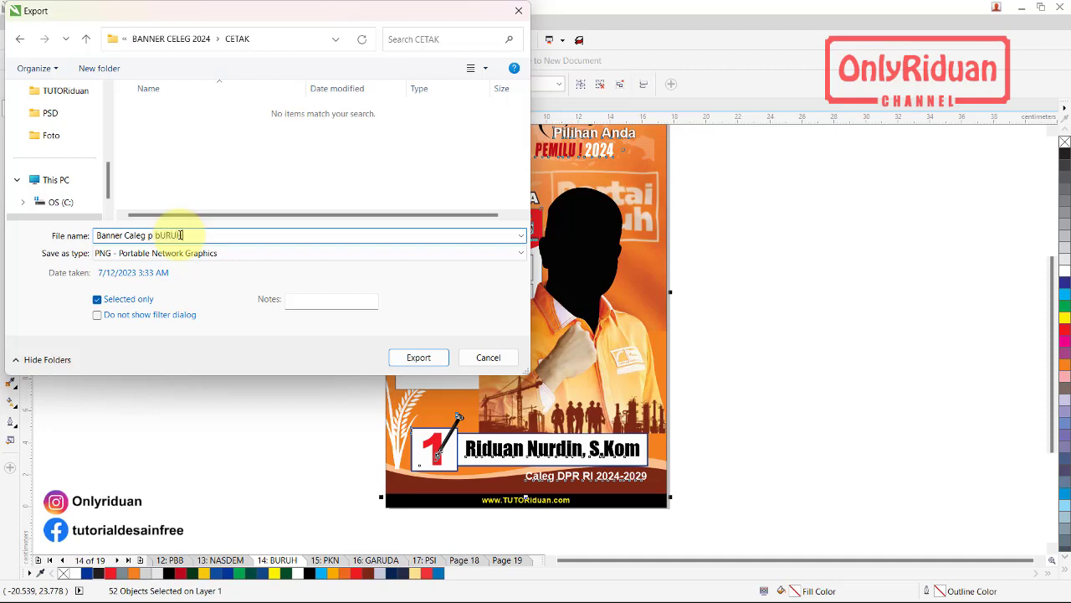
click(102, 254)
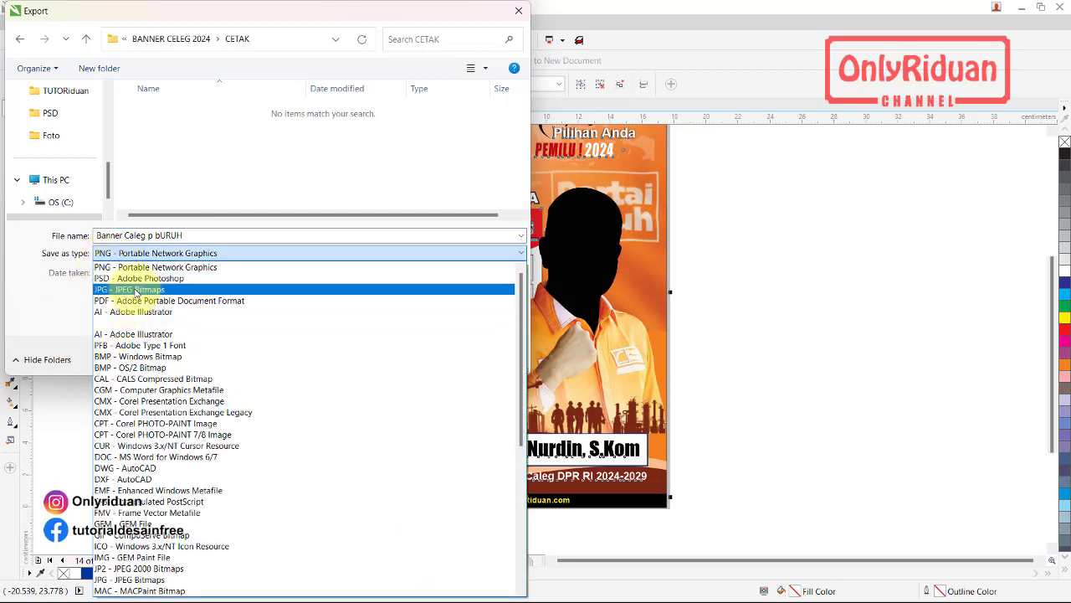
click(136, 290)
click(152, 236)
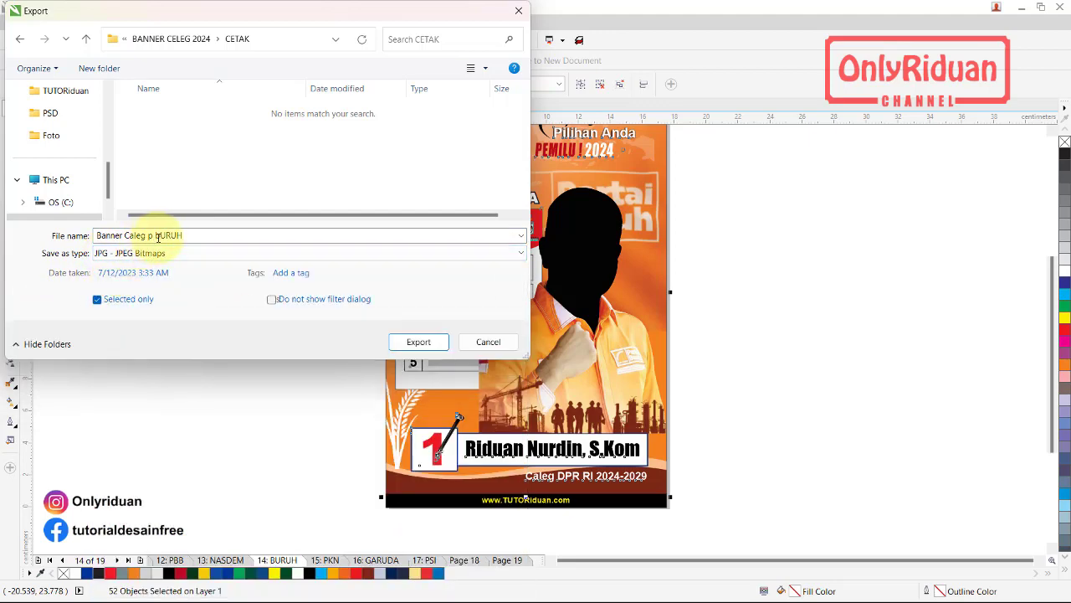
key(ctrl+a)
click(168, 236)
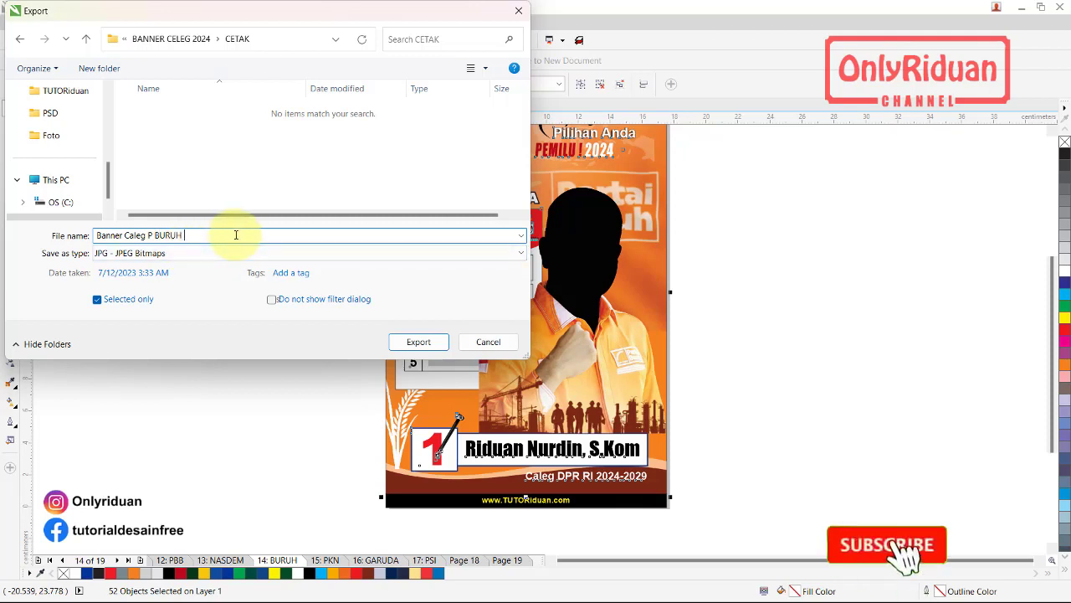
text(70X100 Cm  1 Lembar MA)
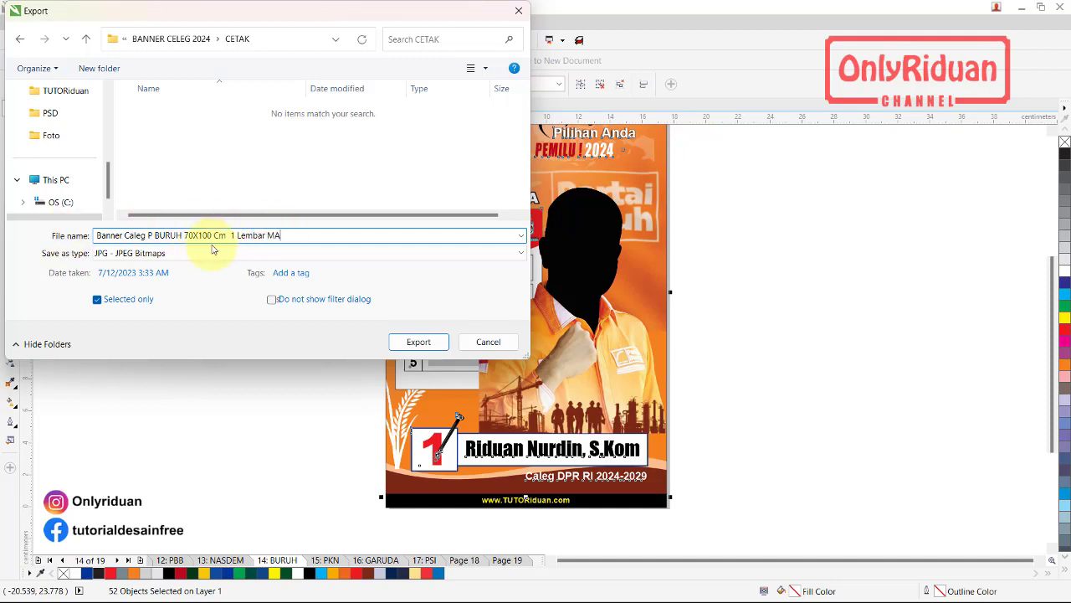
- Export to JPEG at 96 dpi with a 70 cm width, giving a 99.99 cm height
click(420, 341)
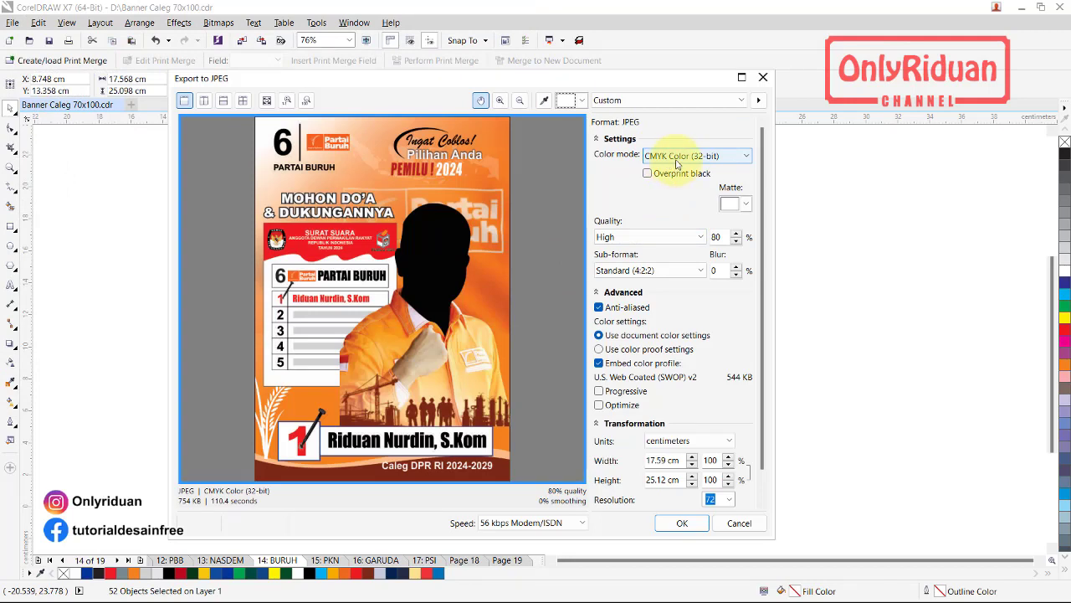
scroll(766, 376, down, 2)
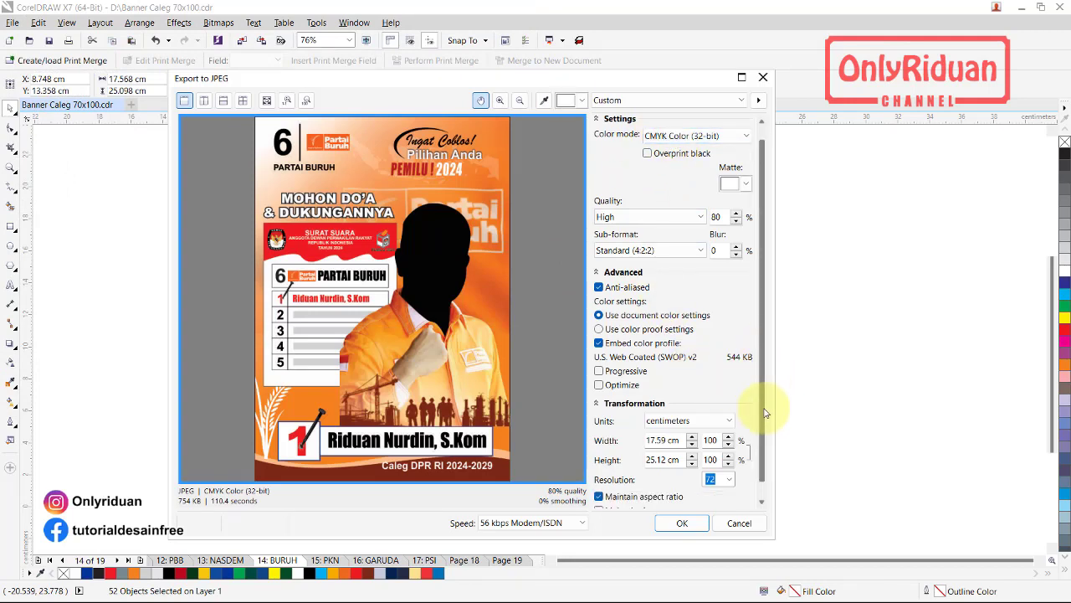
click(728, 469)
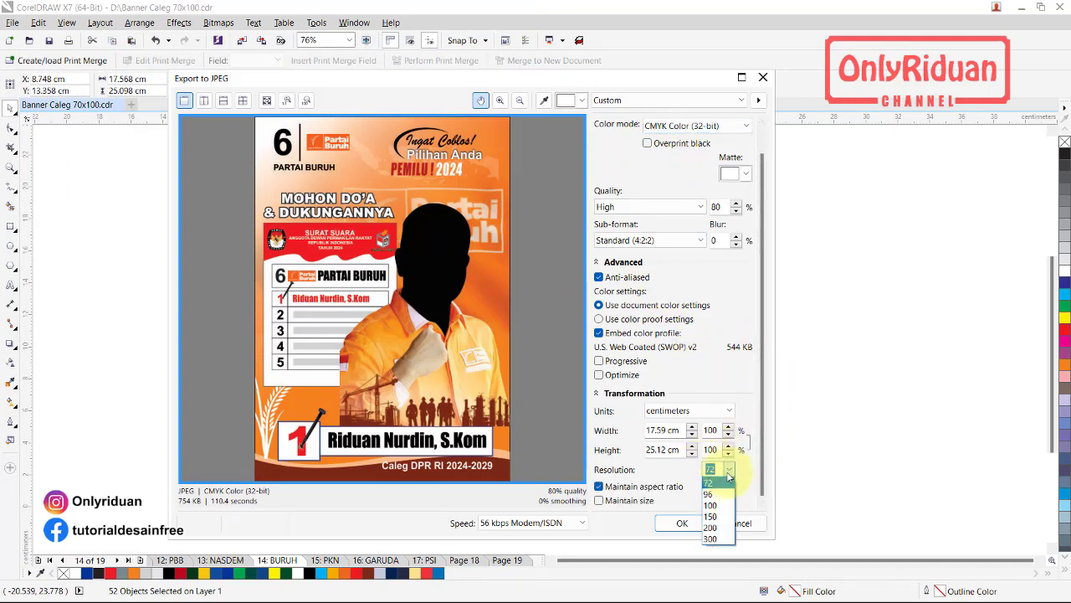
click(724, 494)
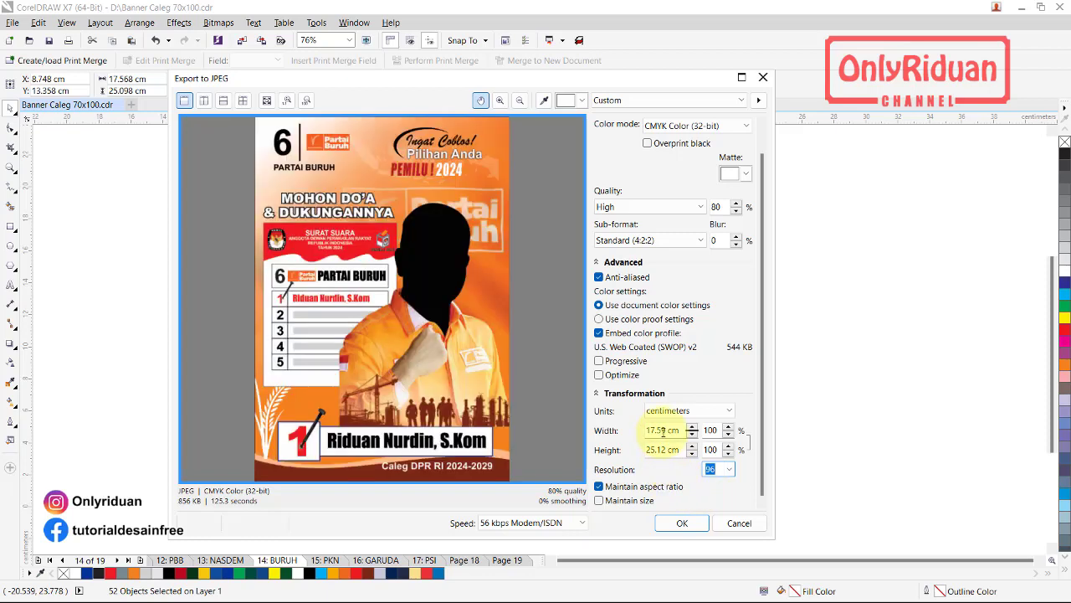
drag(667, 430, 606, 431)
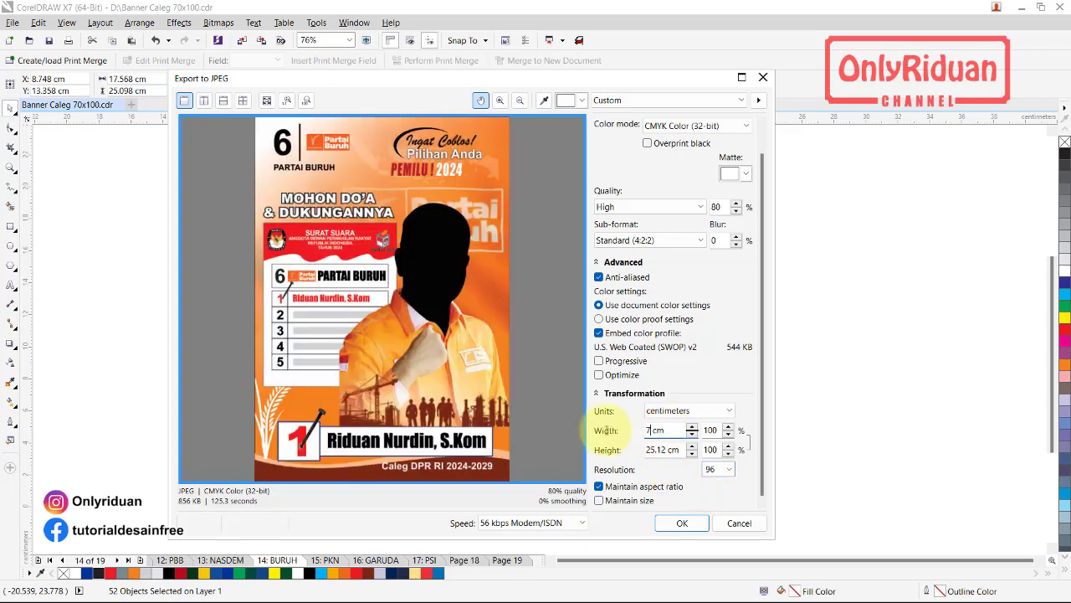
key(Tab)
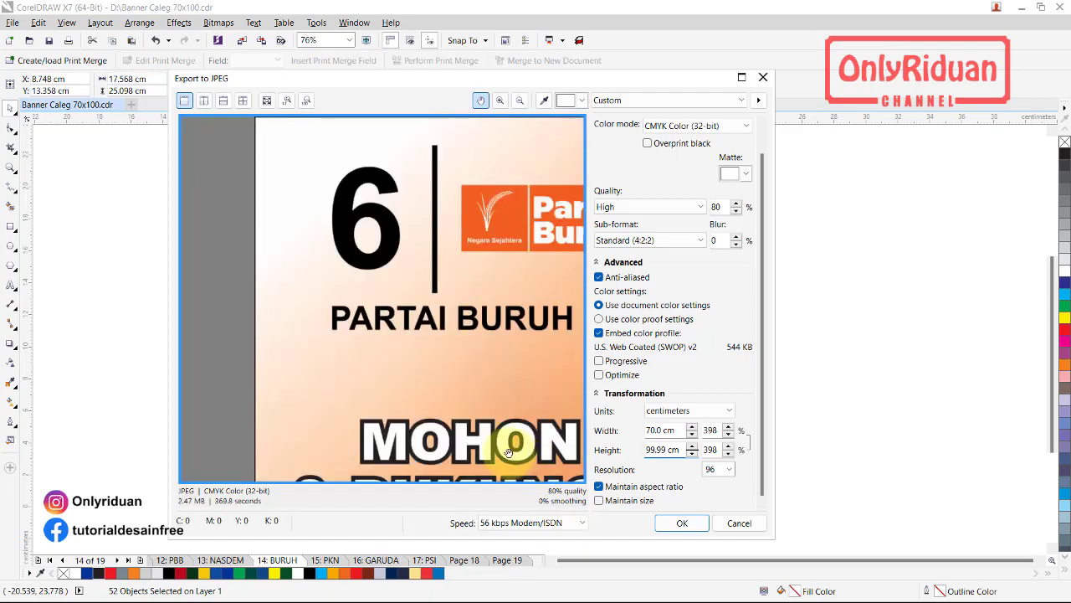
- Zoom around the JPEG preview to check detail, then confirm the 70 × 99.99 cm export
scroll(332, 291, down, 3)
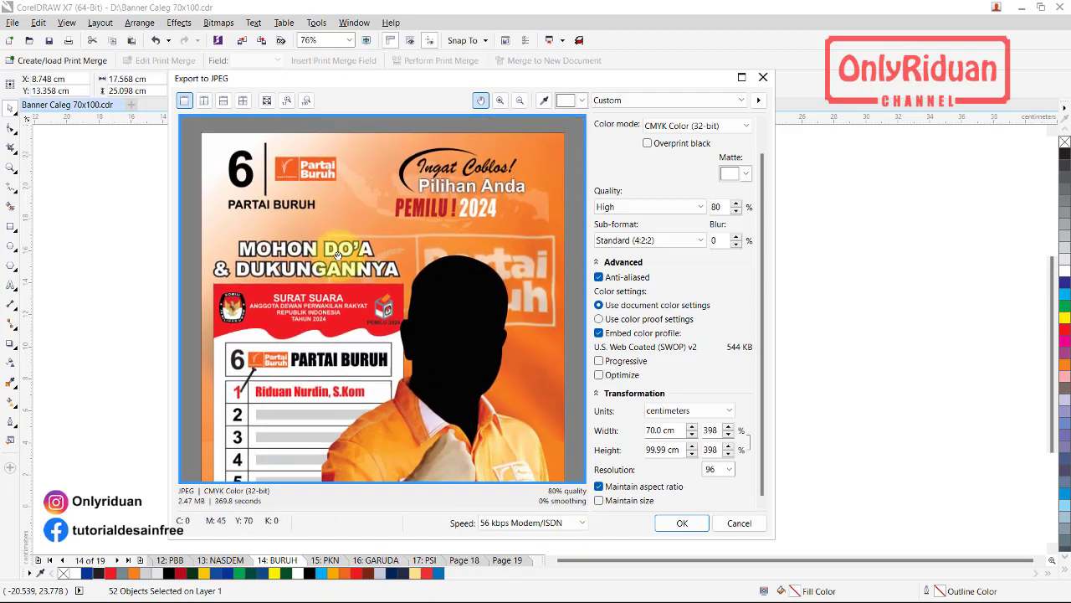
scroll(333, 272, up, 4)
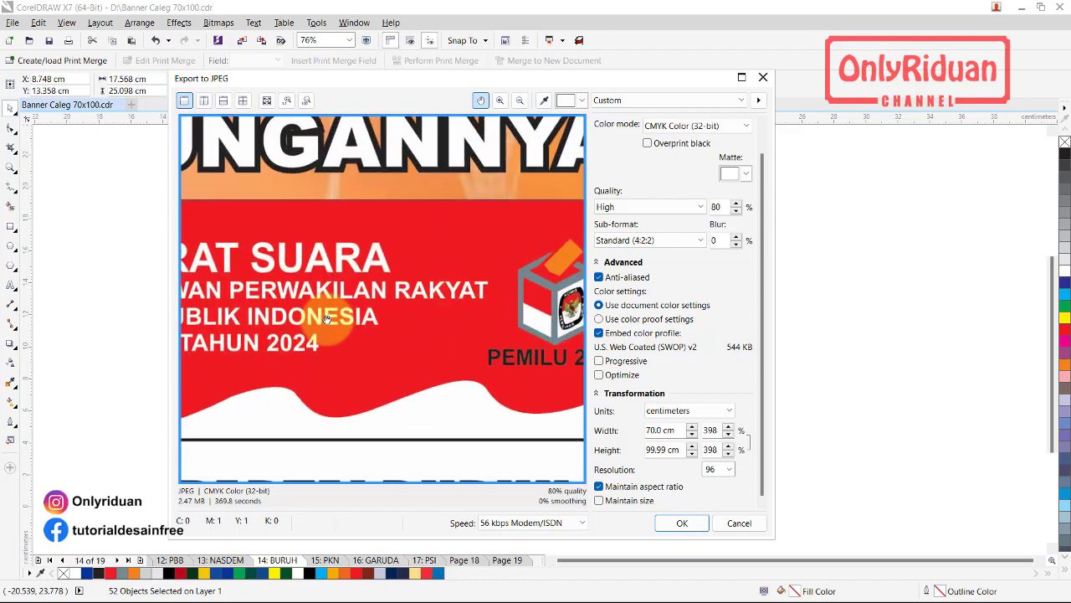
scroll(454, 305, down, 2)
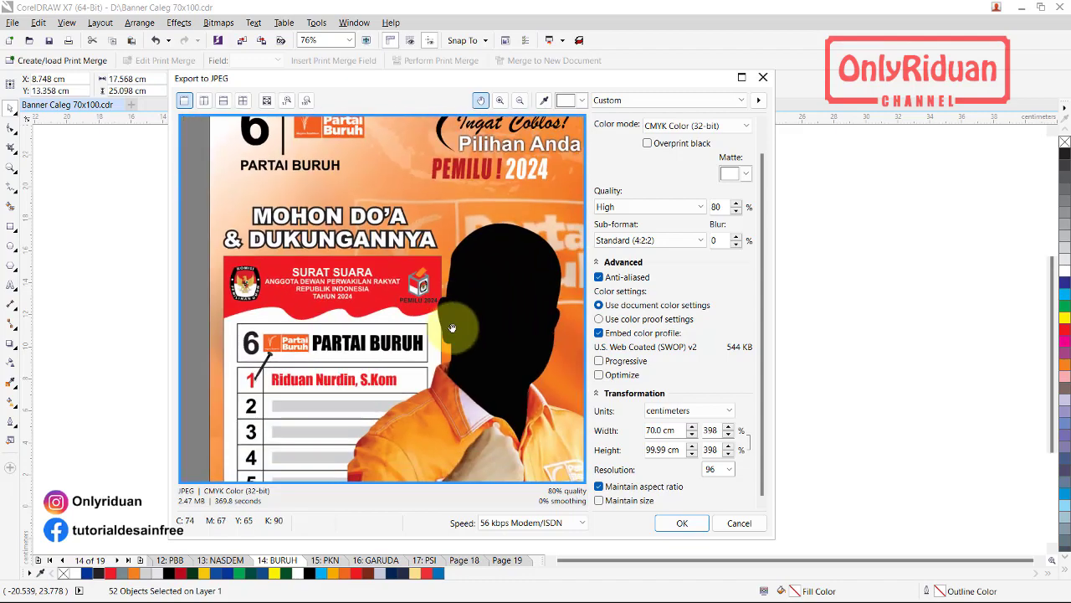
scroll(413, 300, up, 2)
scroll(412, 300, down, 1)
scroll(412, 301, up, 4)
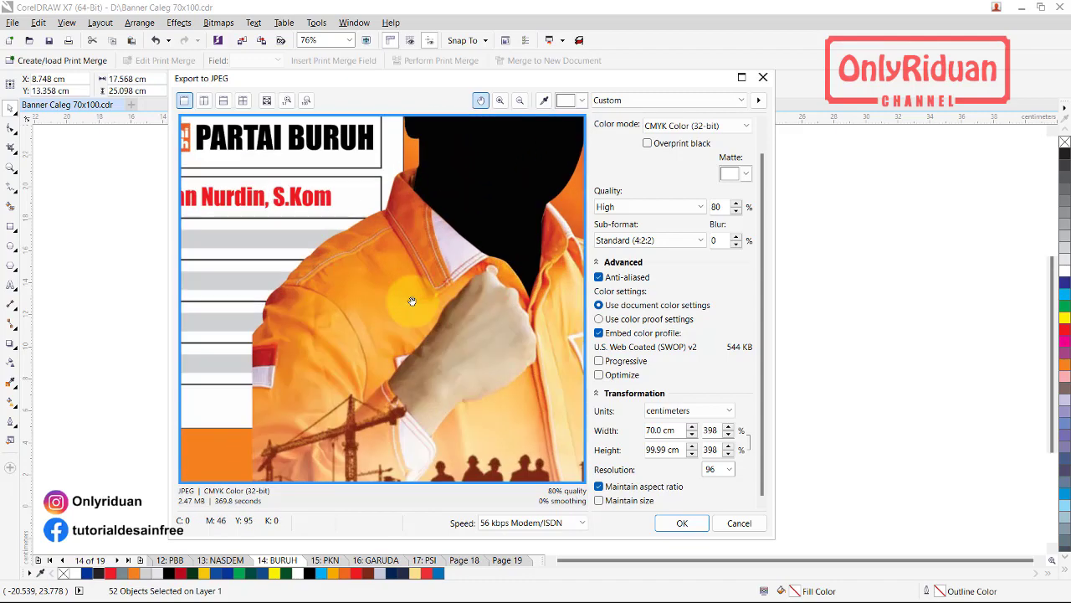
scroll(411, 300, down, 3)
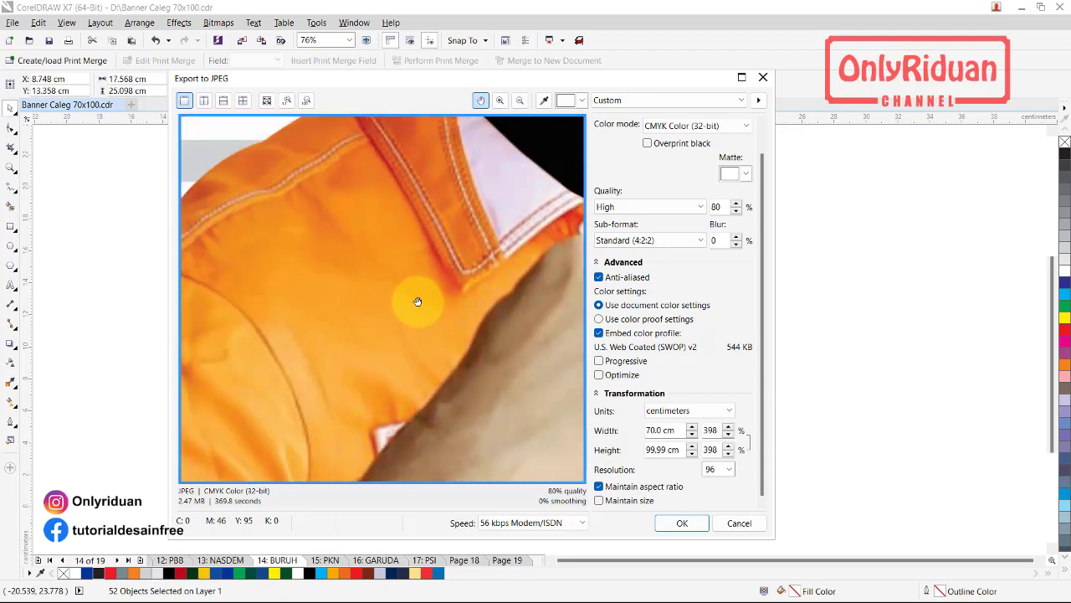
scroll(549, 334, down, 1)
scroll(407, 282, up, 1)
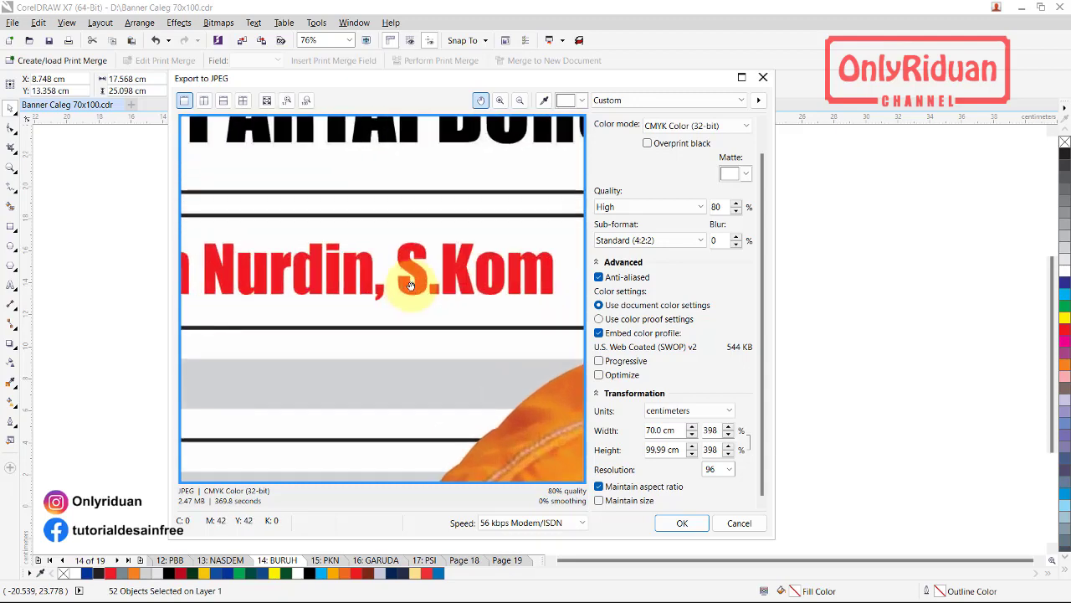
scroll(406, 282, down, 1)
scroll(460, 320, down, 1)
scroll(438, 251, up, 1)
scroll(428, 256, down, 2)
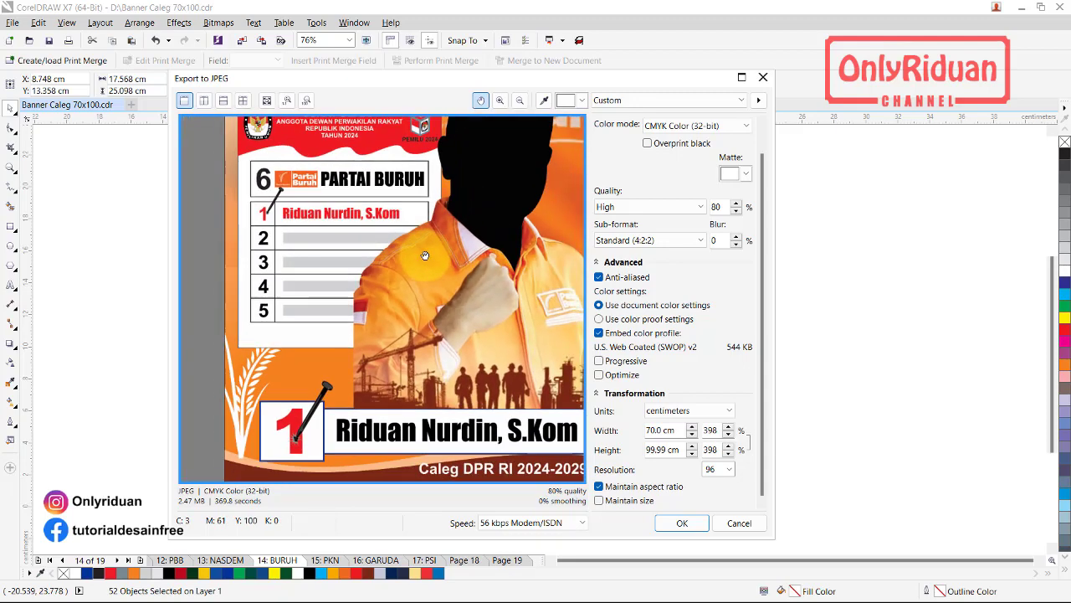
scroll(424, 255, up, 3)
scroll(424, 255, up, 1)
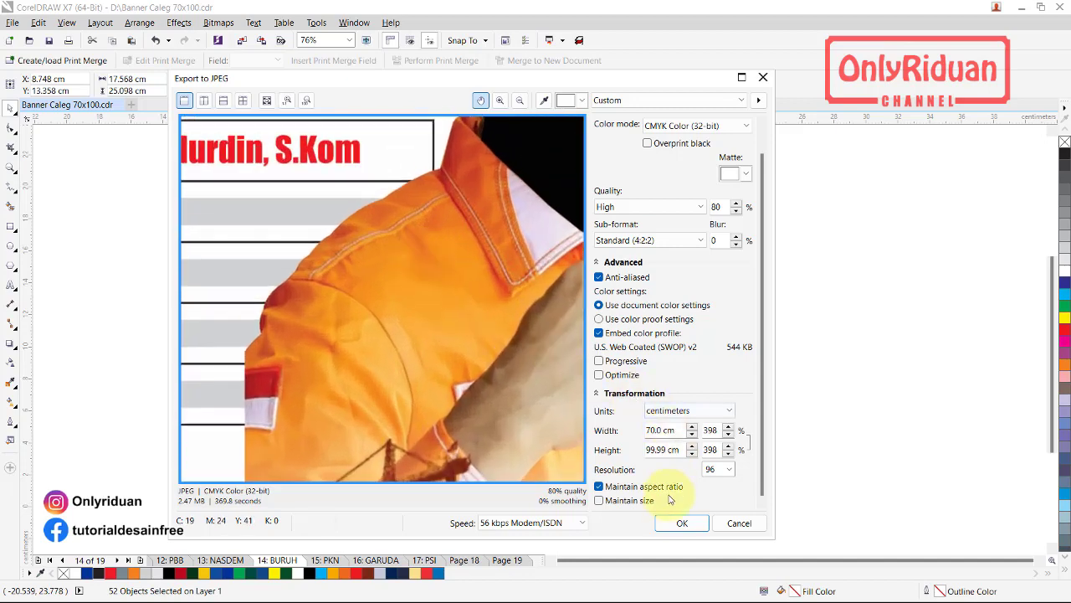
click(680, 523)
- Check the 2.47 MB BURUH JPG in CETAK, then minimize File Explorer and CorelDRAW
mouse_move(575, 590)
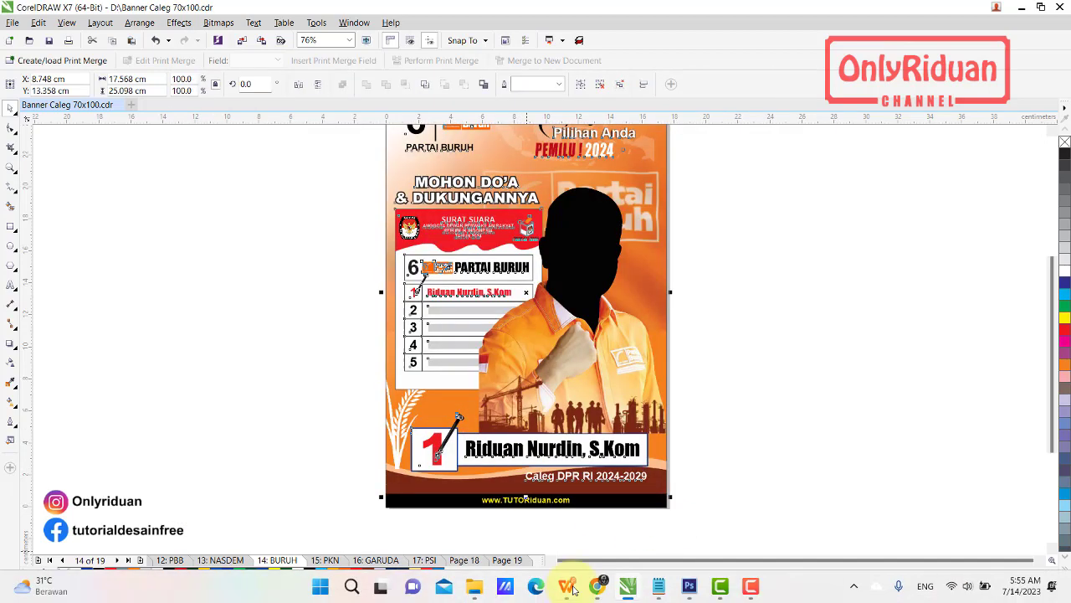
click(469, 588)
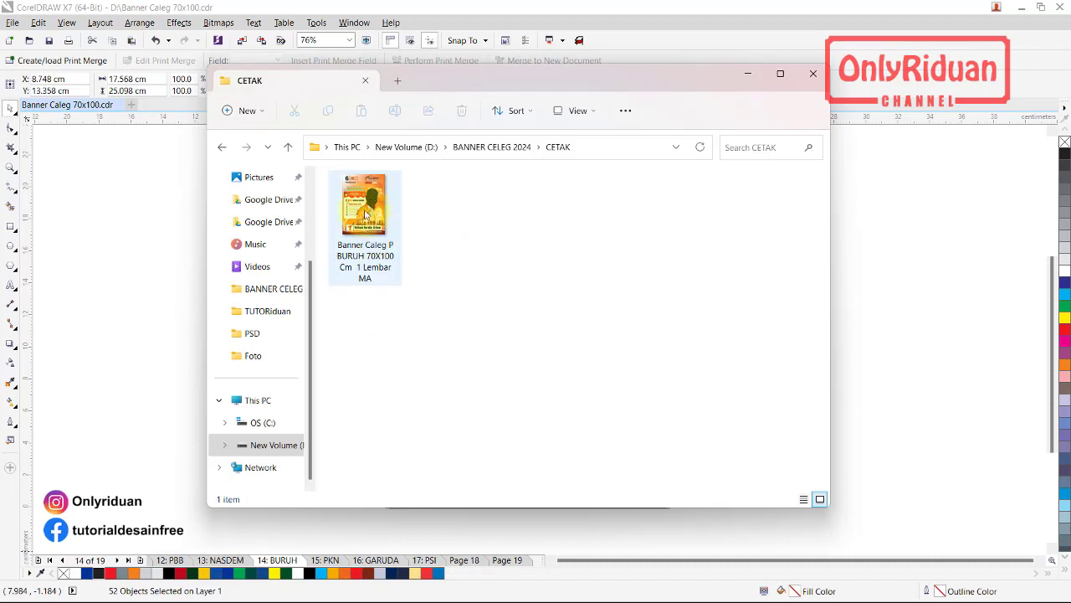
mouse_move(369, 220)
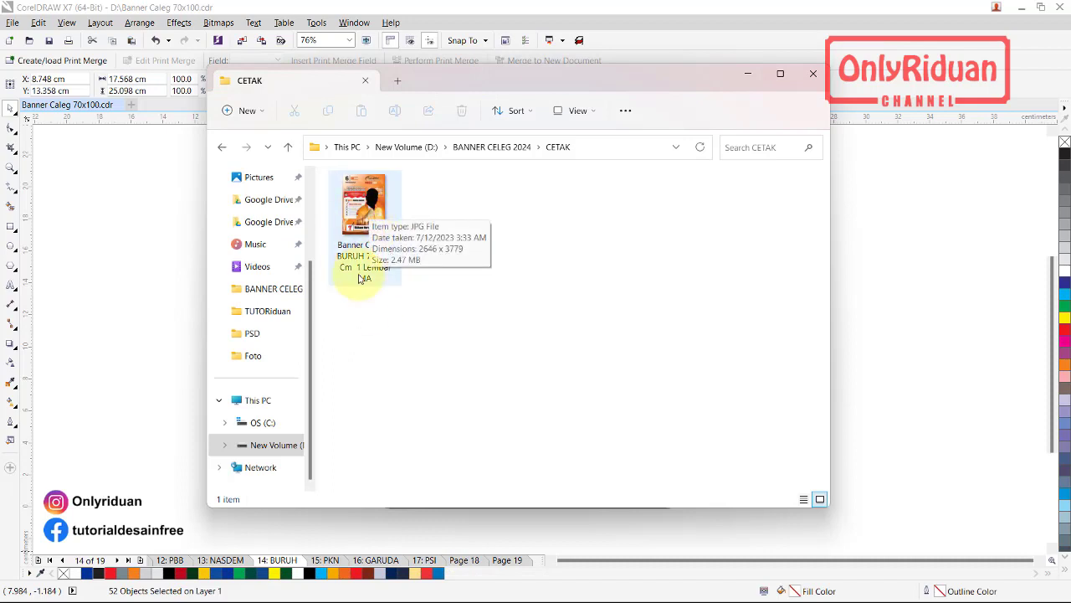
click(379, 218)
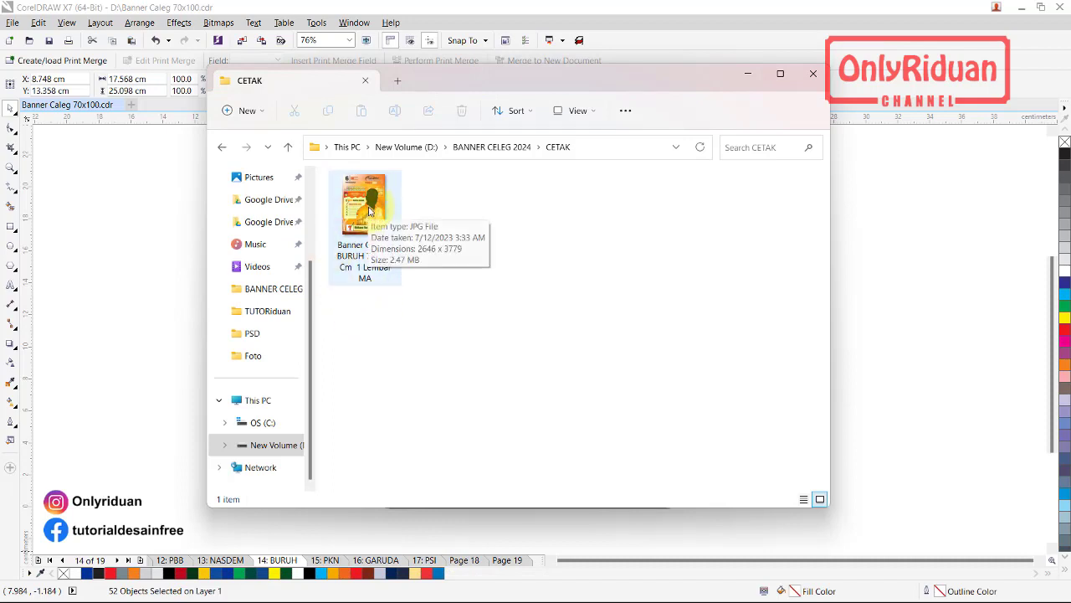
click(747, 74)
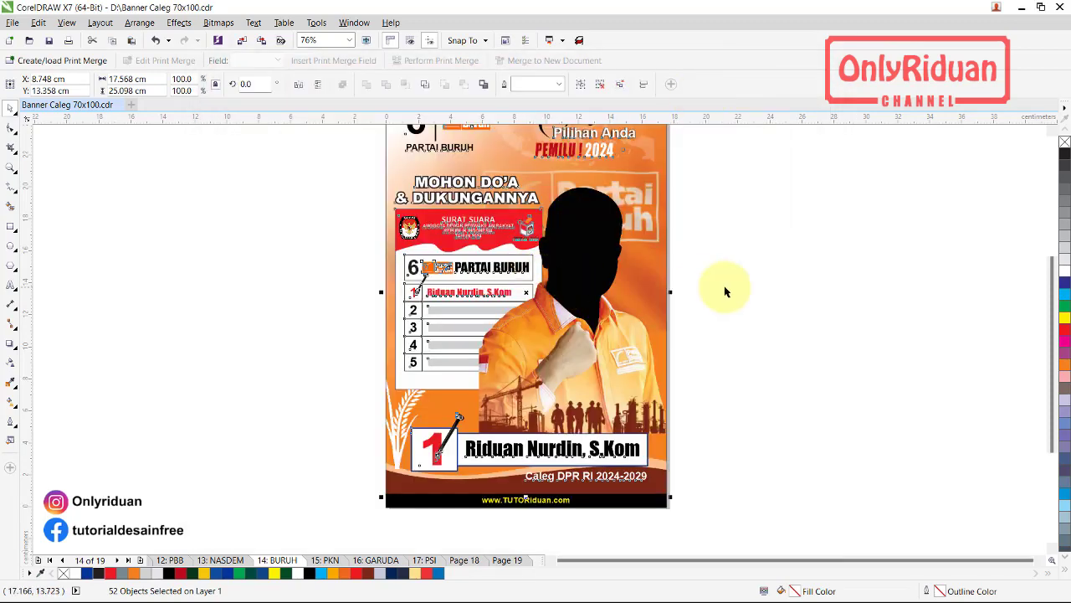
click(1021, 7)
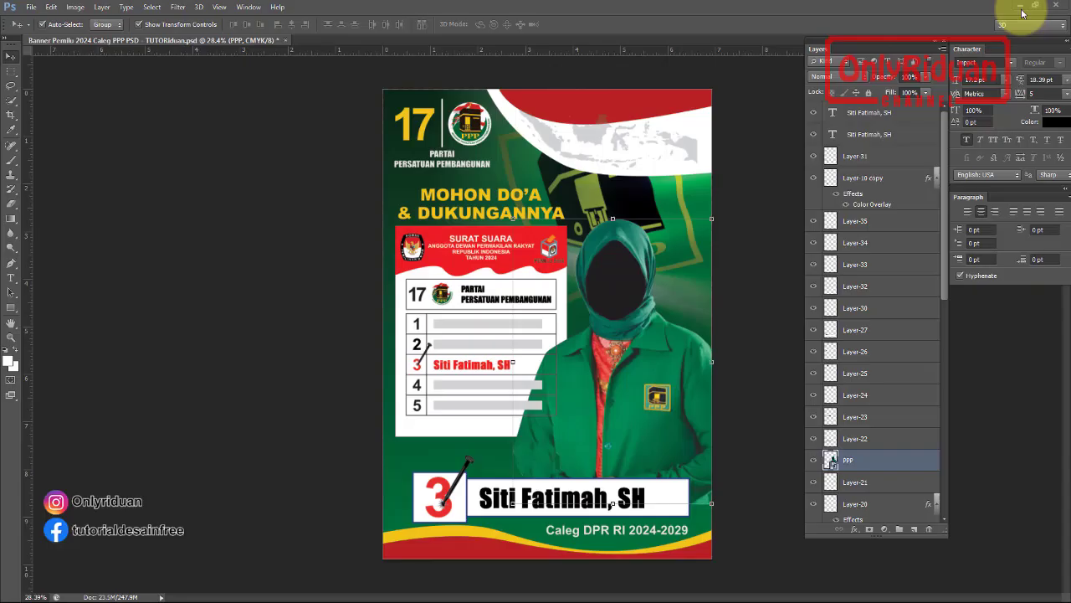
- Deselect the PPP layer in Photoshop and bring up the Image menu
click(303, 191)
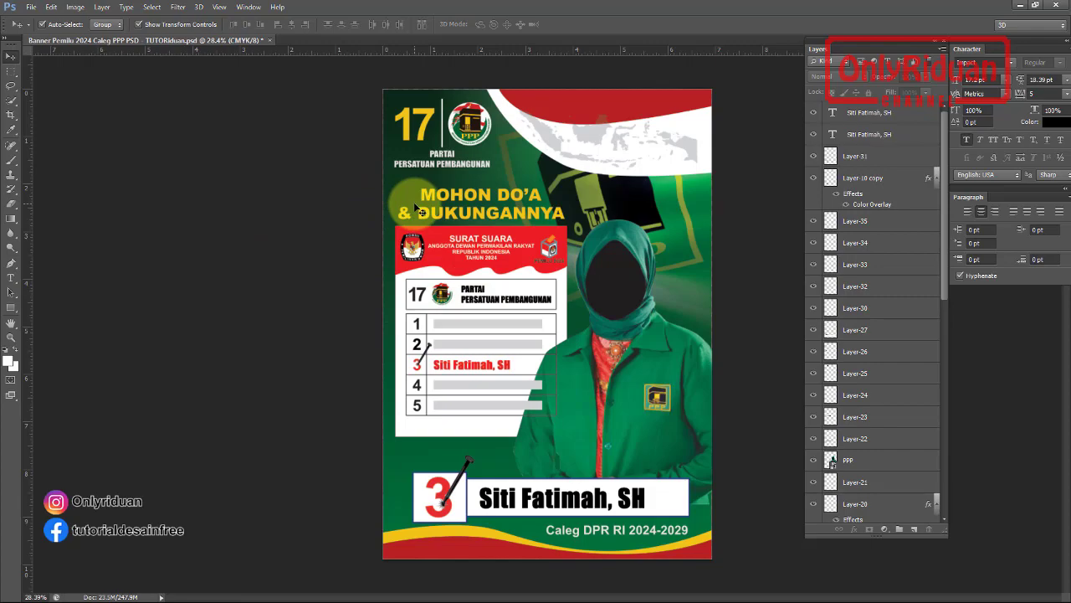
click(75, 7)
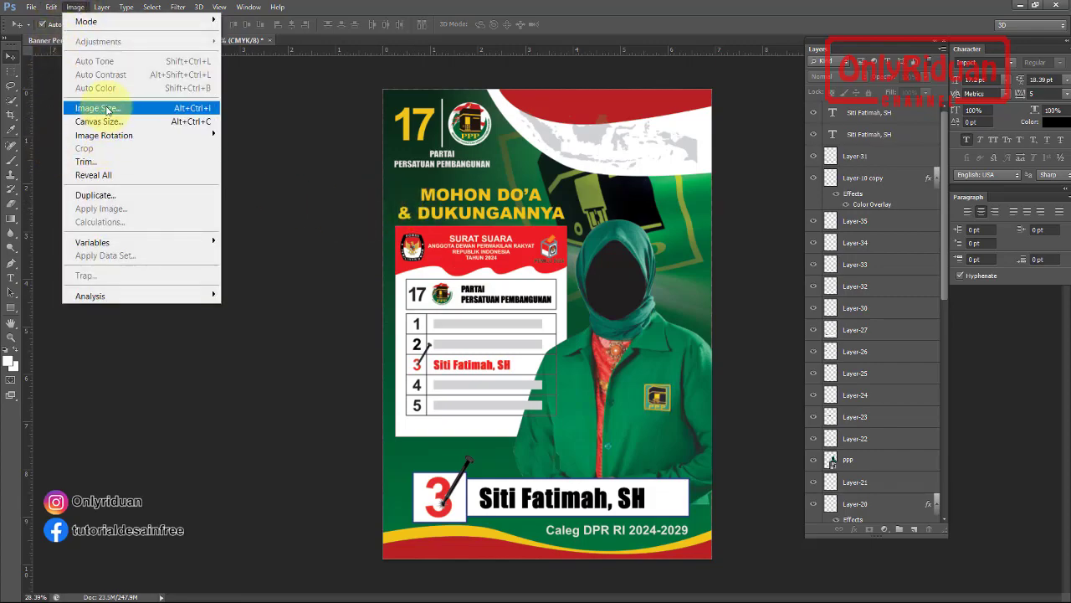
- Set Image Size to 90 pixels/inch and 70 cm width, making the banner 99.98 cm tall
click(107, 109)
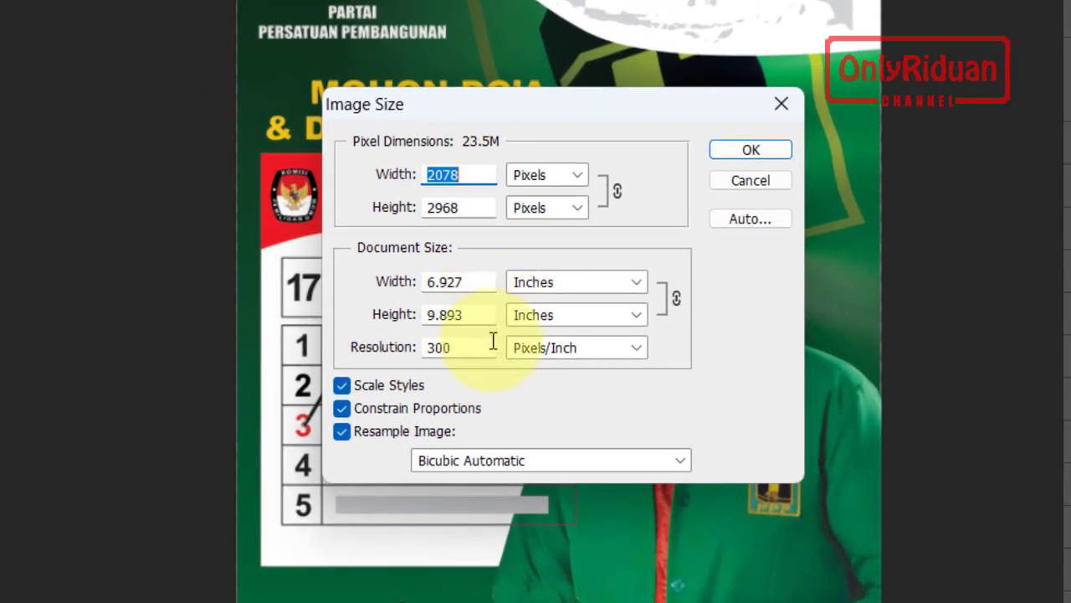
click(368, 348)
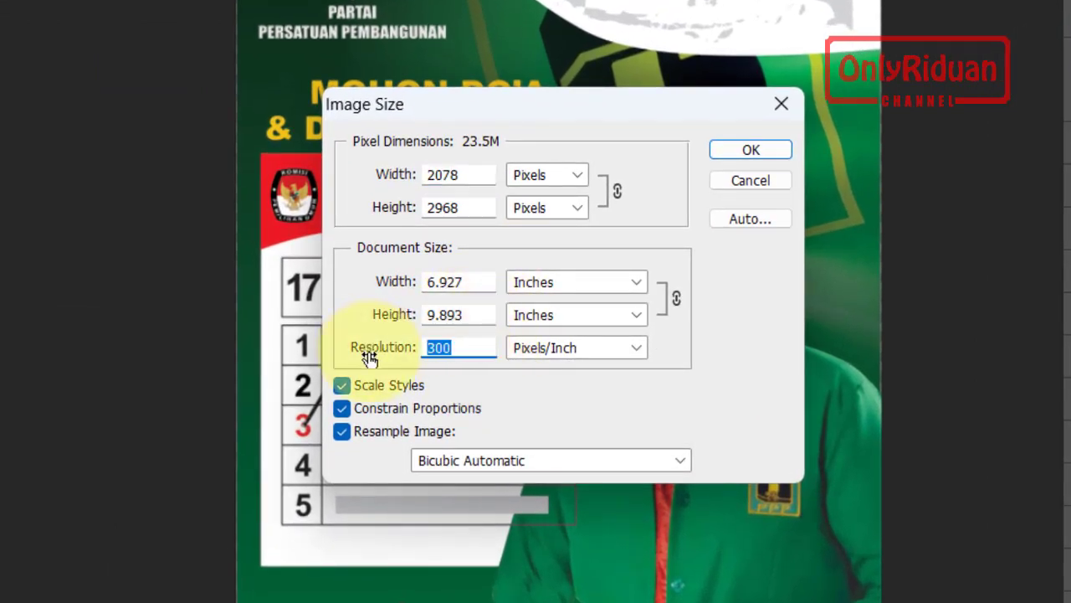
text(90)
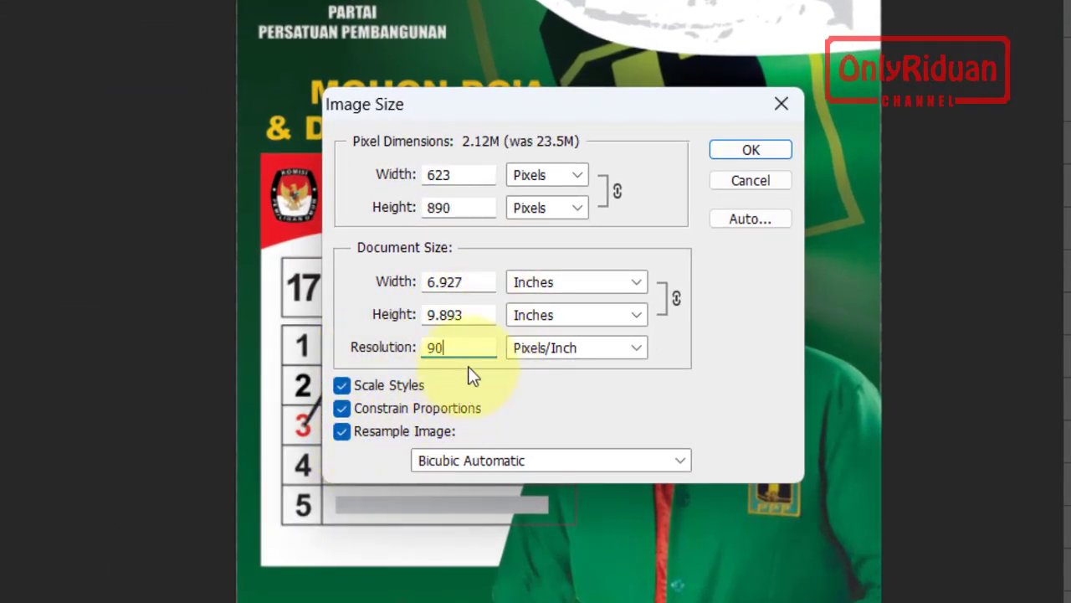
click(580, 288)
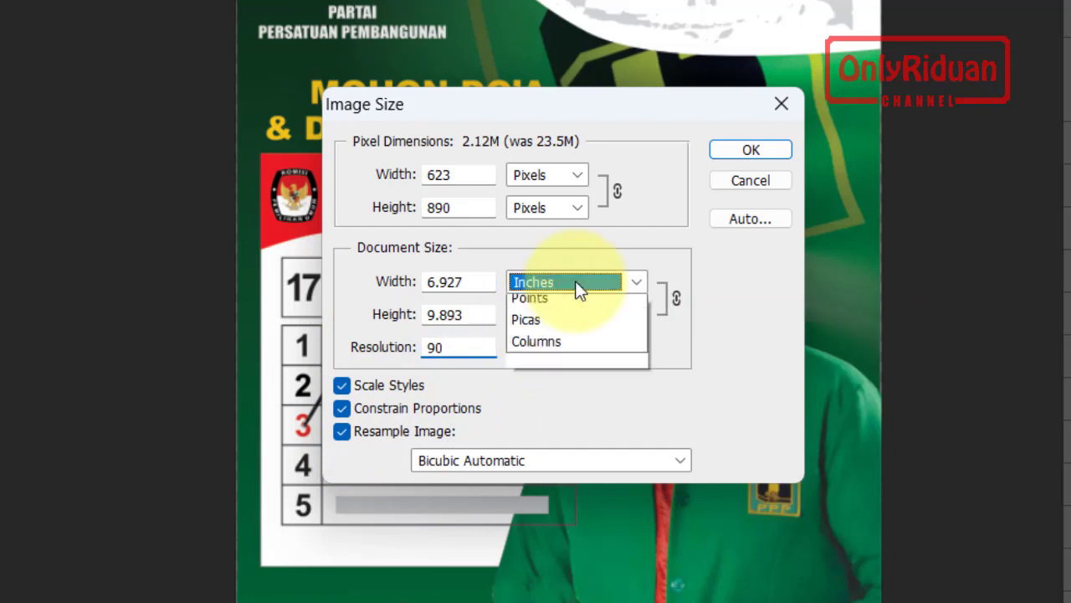
click(571, 350)
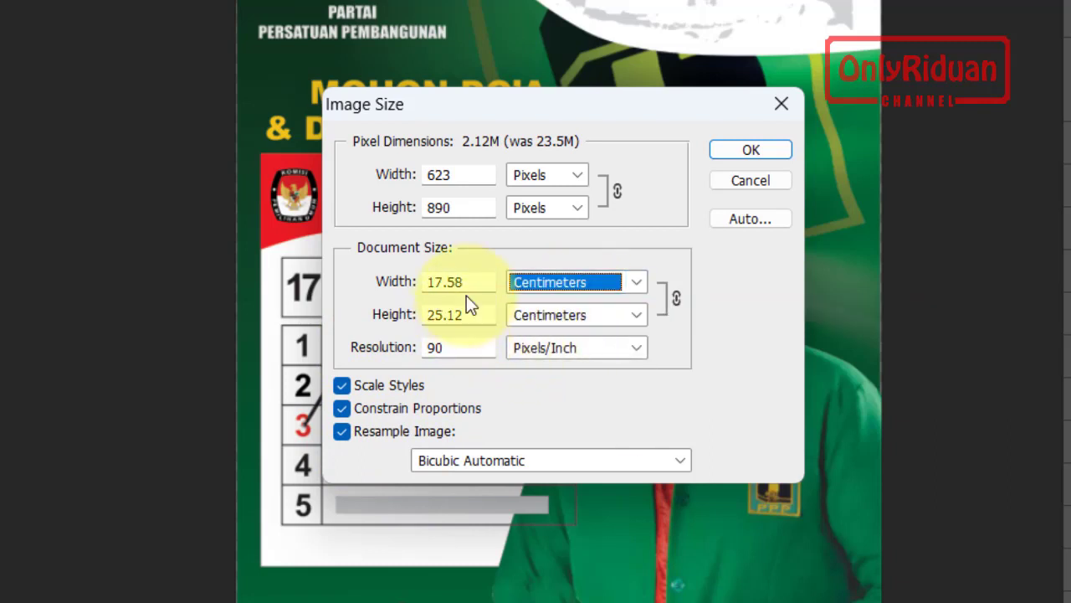
double_click(444, 282)
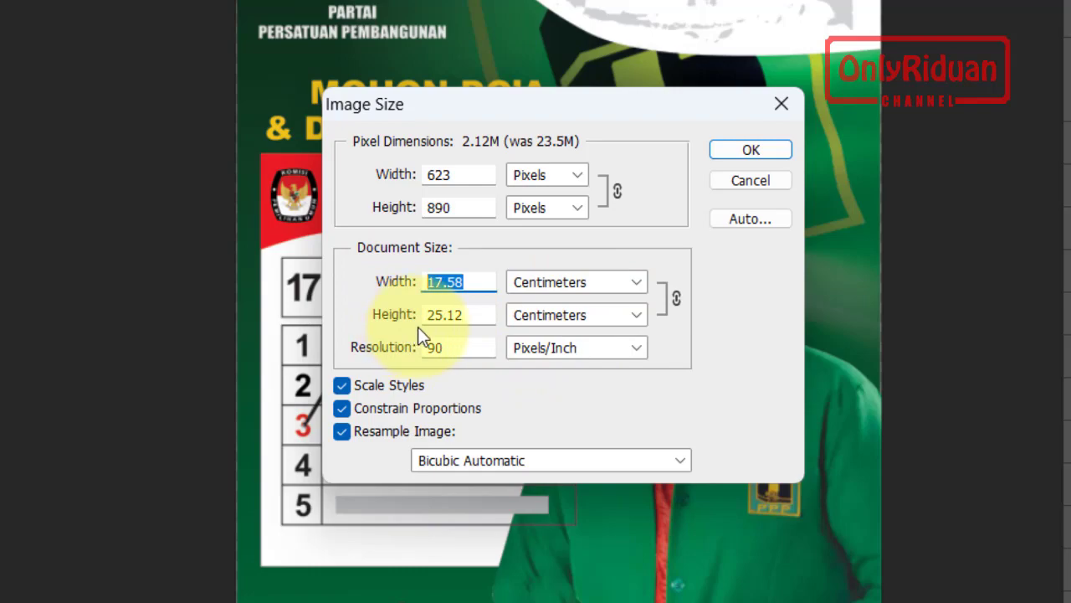
text(70)
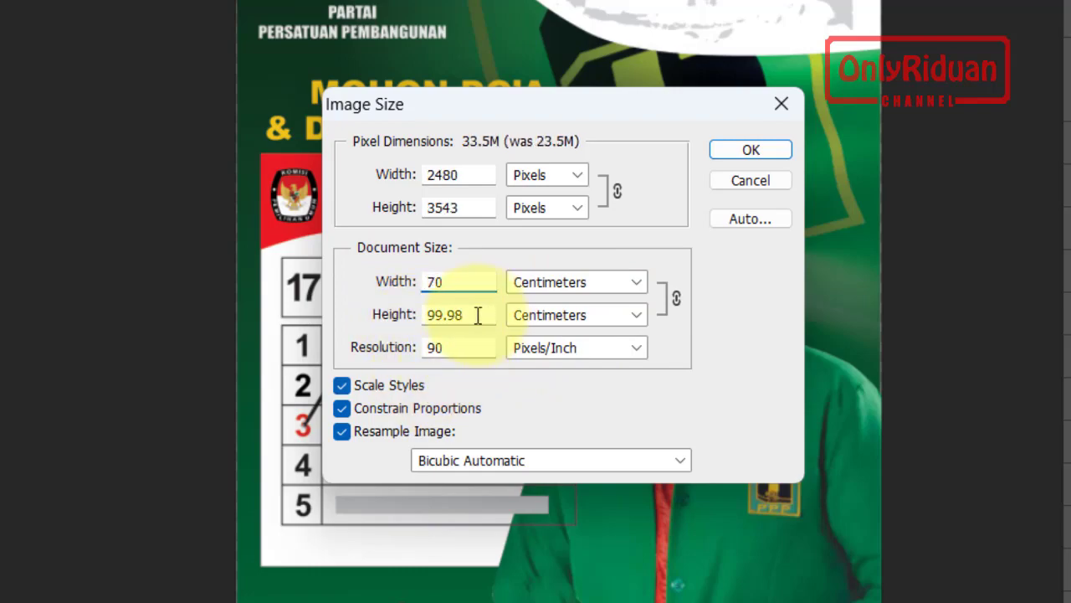
click(745, 152)
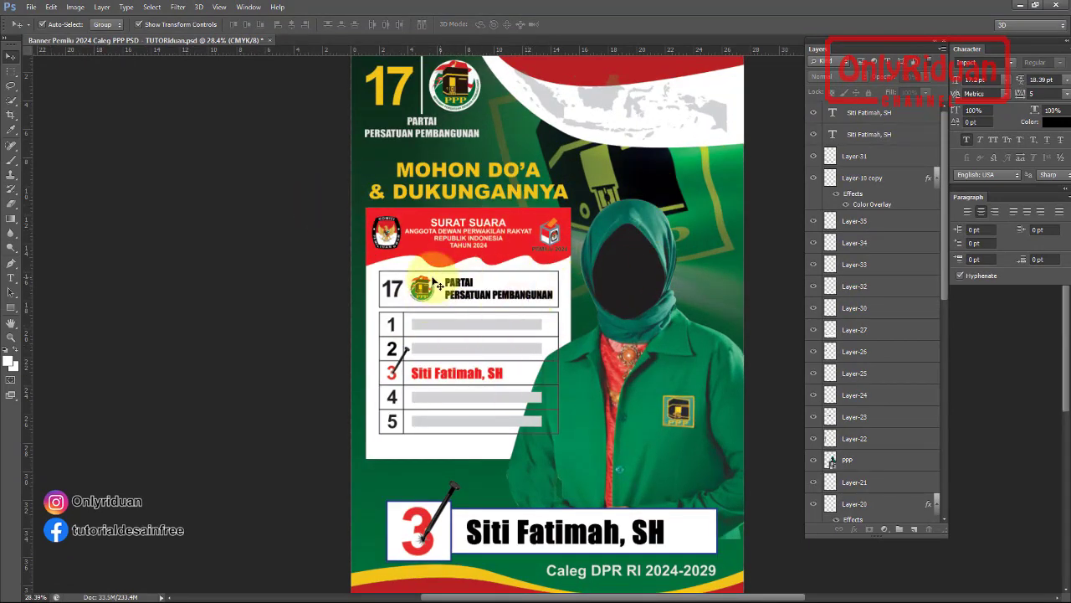
- Begin Save As for the PPP banner and move up to BANNER CALEG 2024 to open CETAK
click(31, 8)
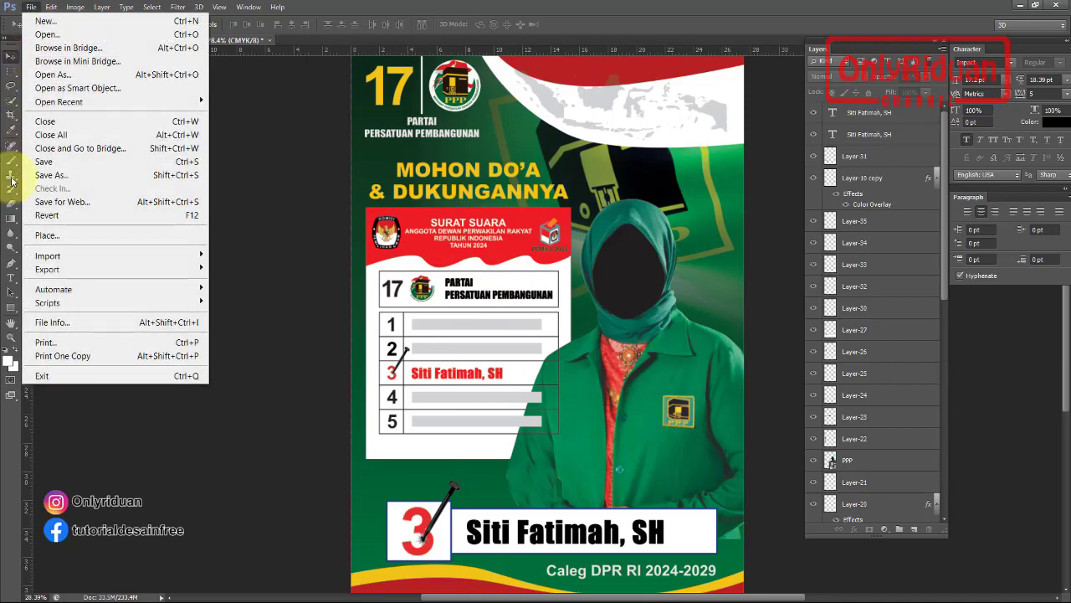
click(50, 174)
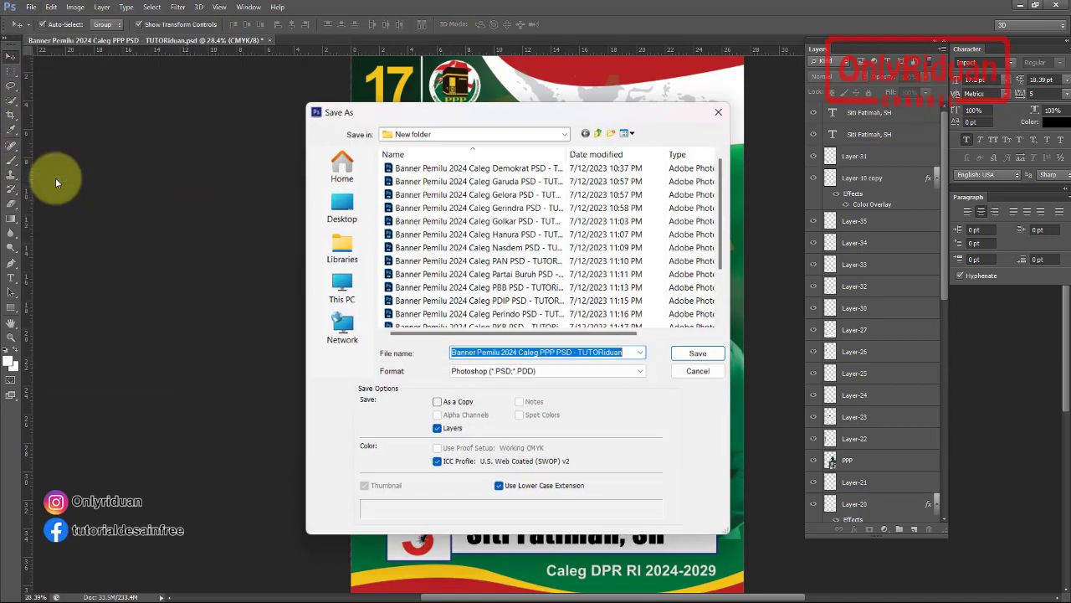
click(602, 133)
click(602, 133)
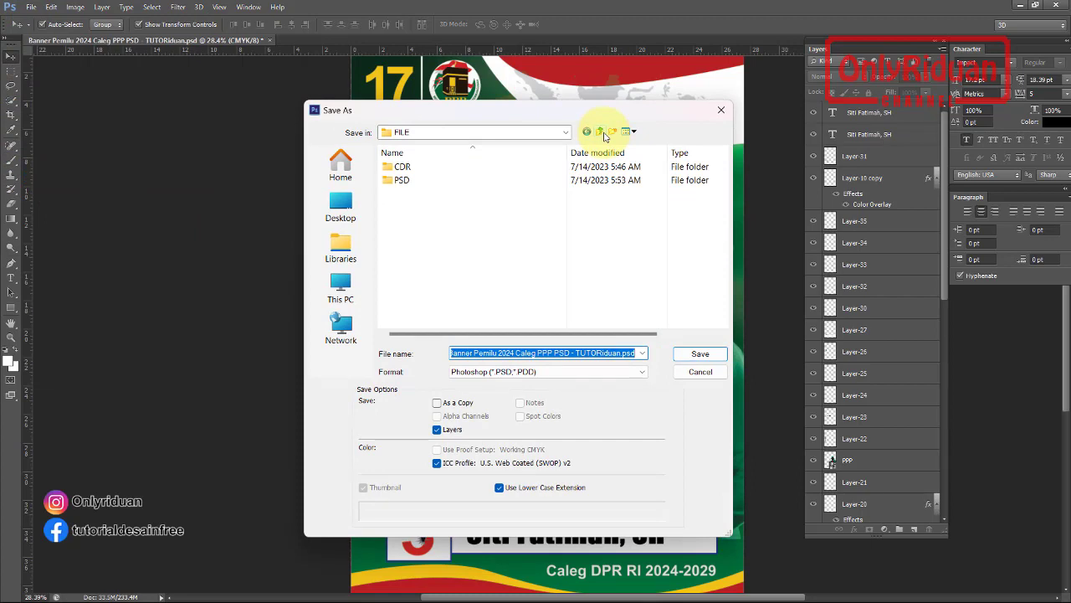
click(603, 133)
double_click(426, 189)
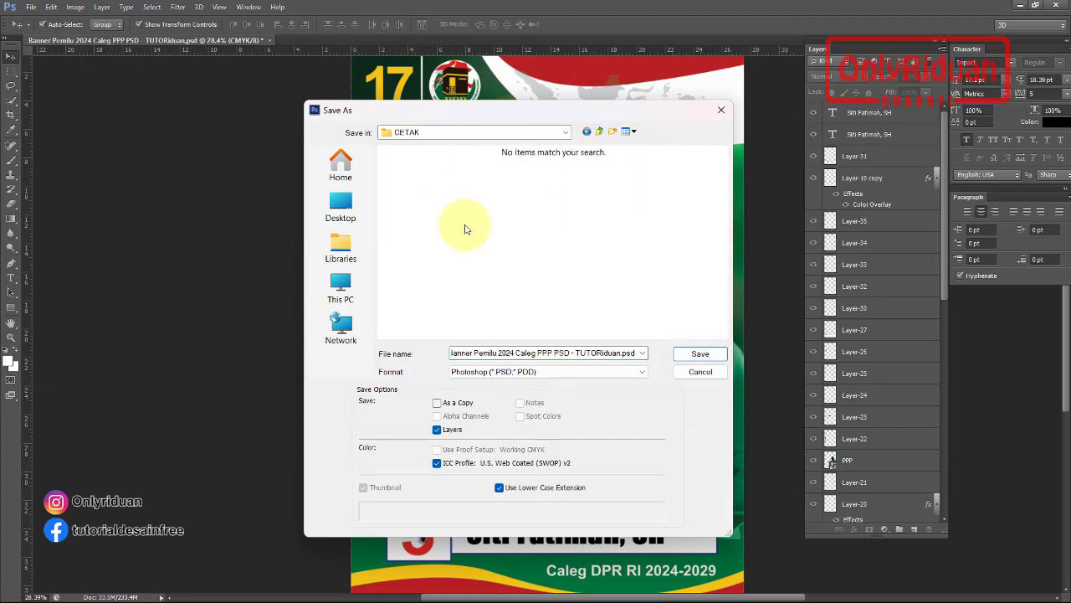
- Rename the file to end with 'PPP 70x100Cm 1 Lembar MA' and save it as JPEG
click(557, 352)
click(509, 352)
click(578, 355)
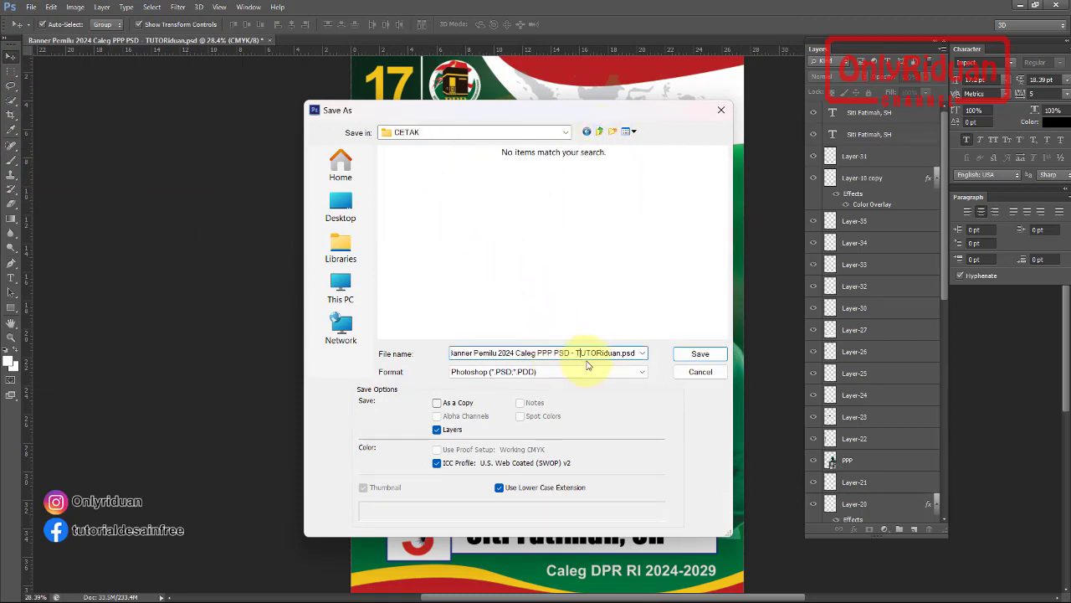
drag(565, 352, 657, 366)
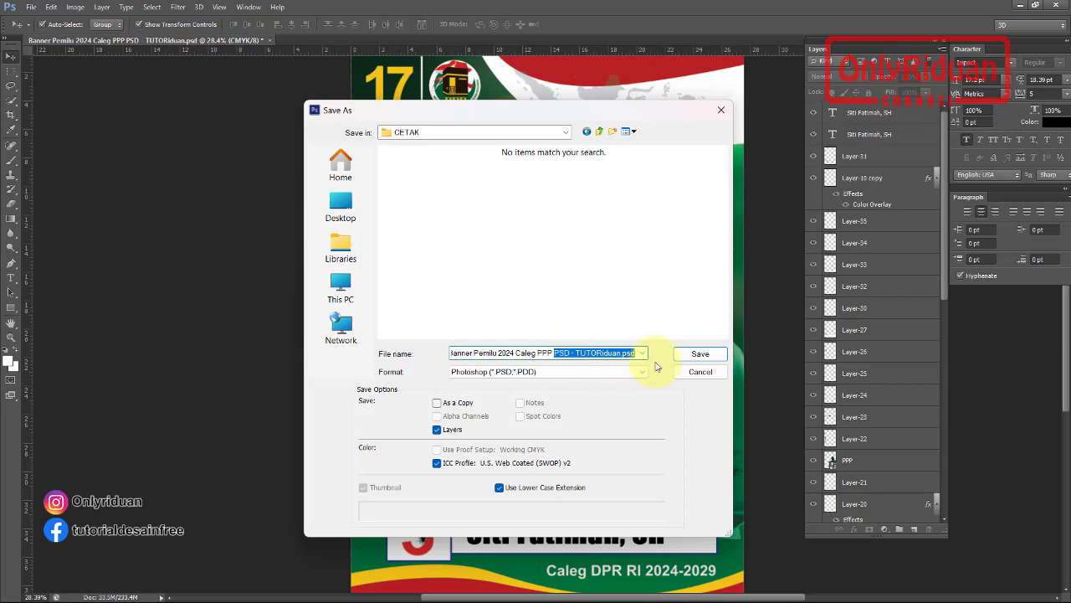
text(70x100Cm)
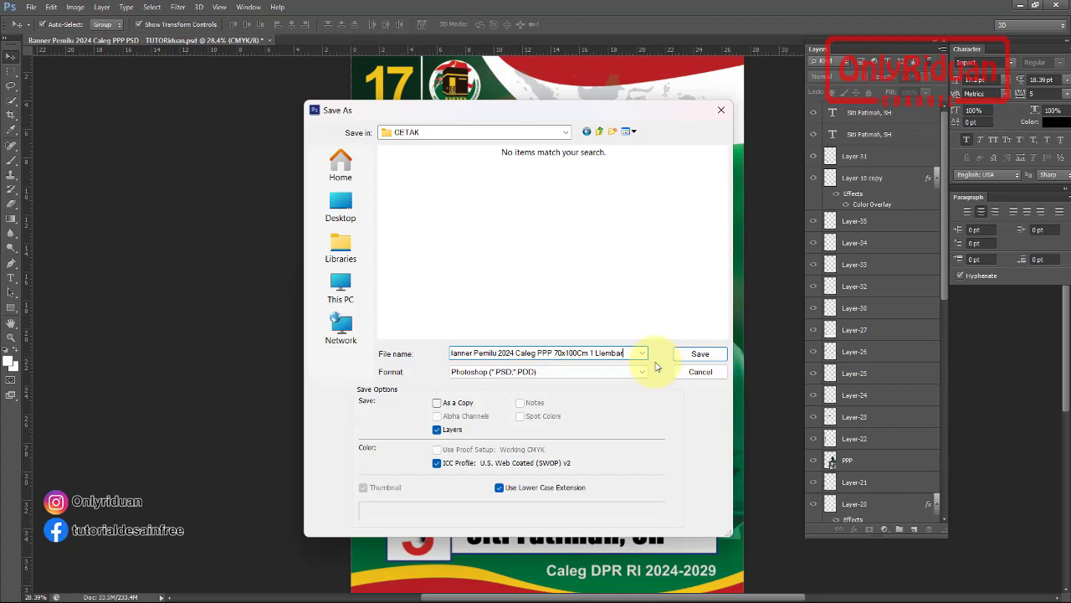
text(MA)
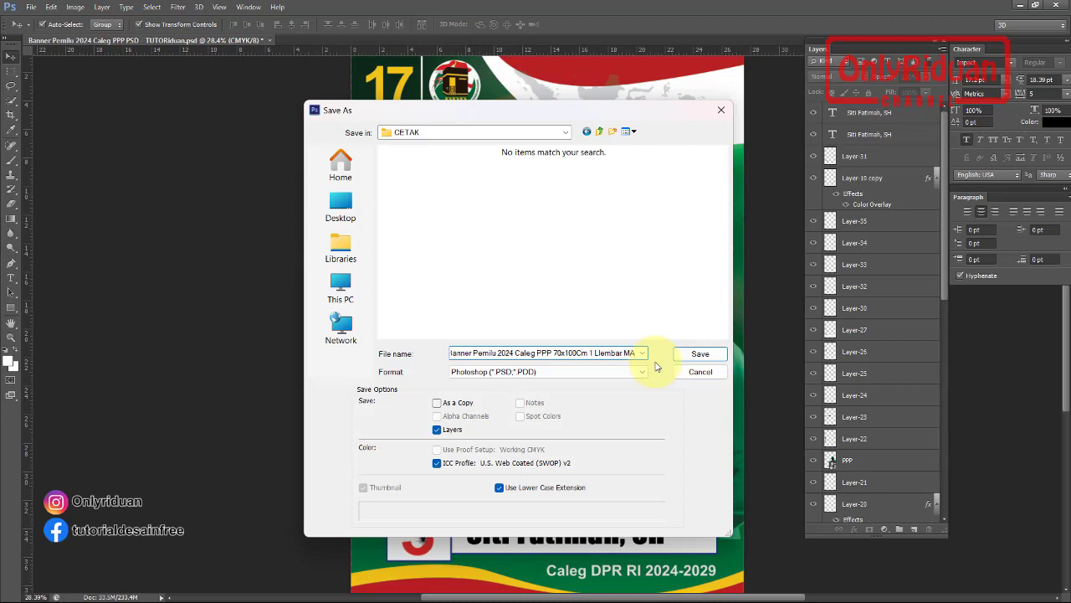
click(548, 372)
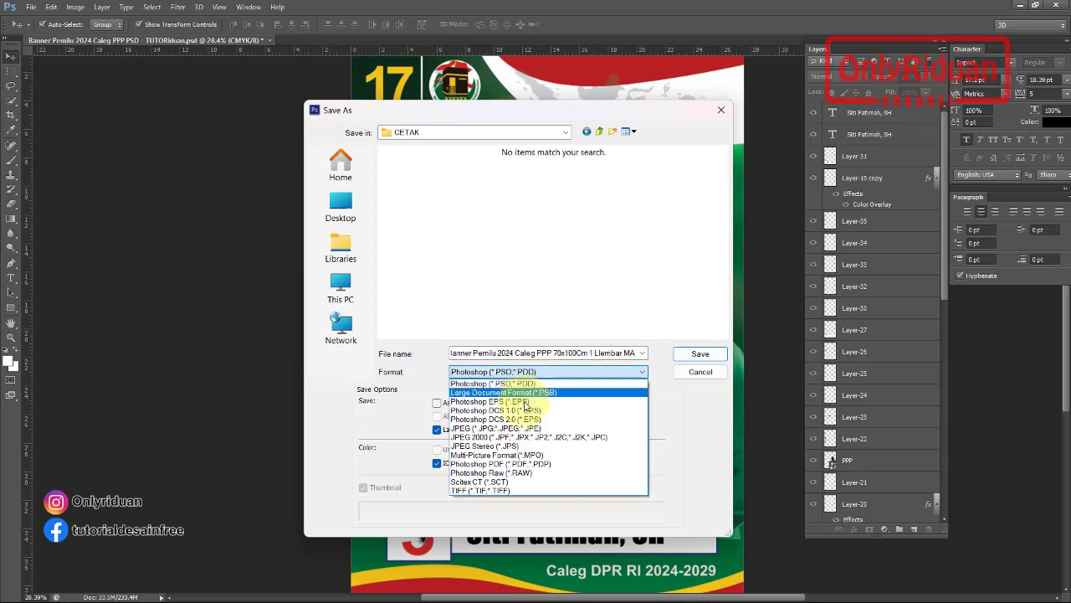
click(506, 427)
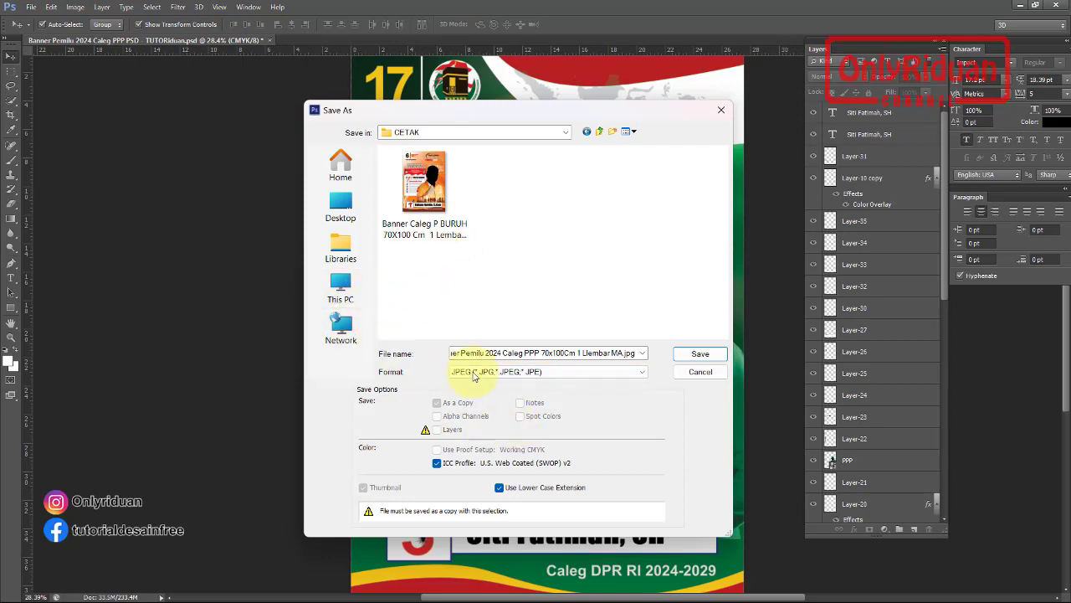
click(699, 354)
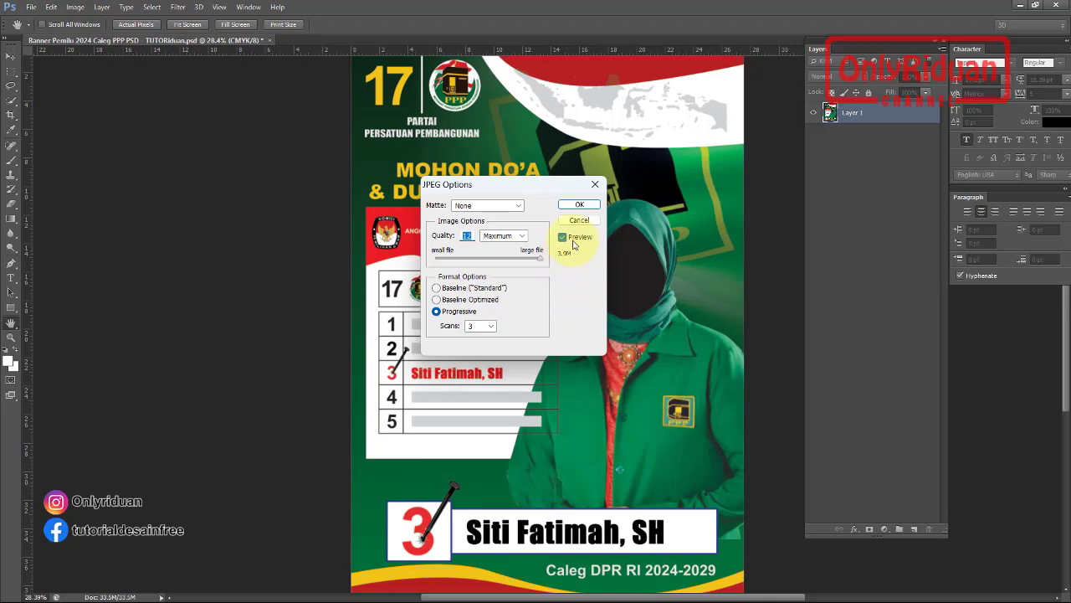
- Accept JPEG quality 12, then open CETAK to see both banner JPGs side by side
click(581, 205)
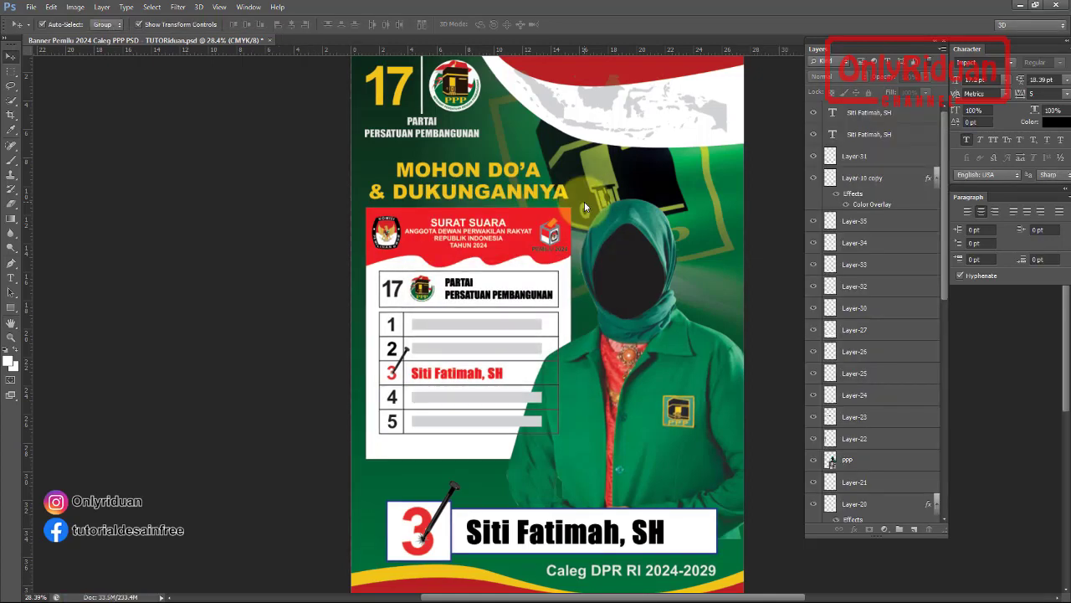
click(534, 217)
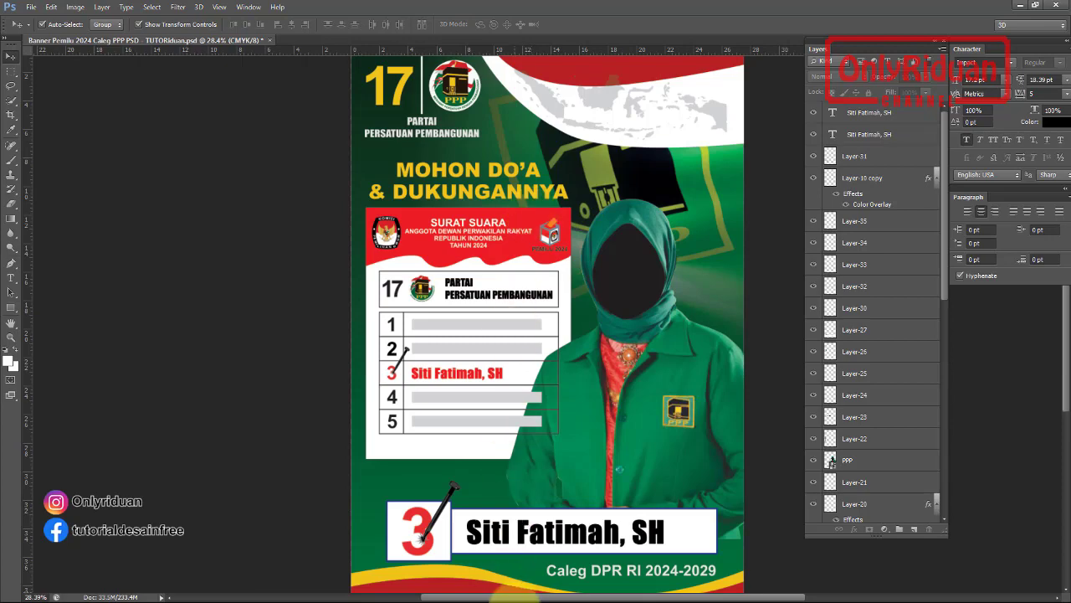
click(475, 589)
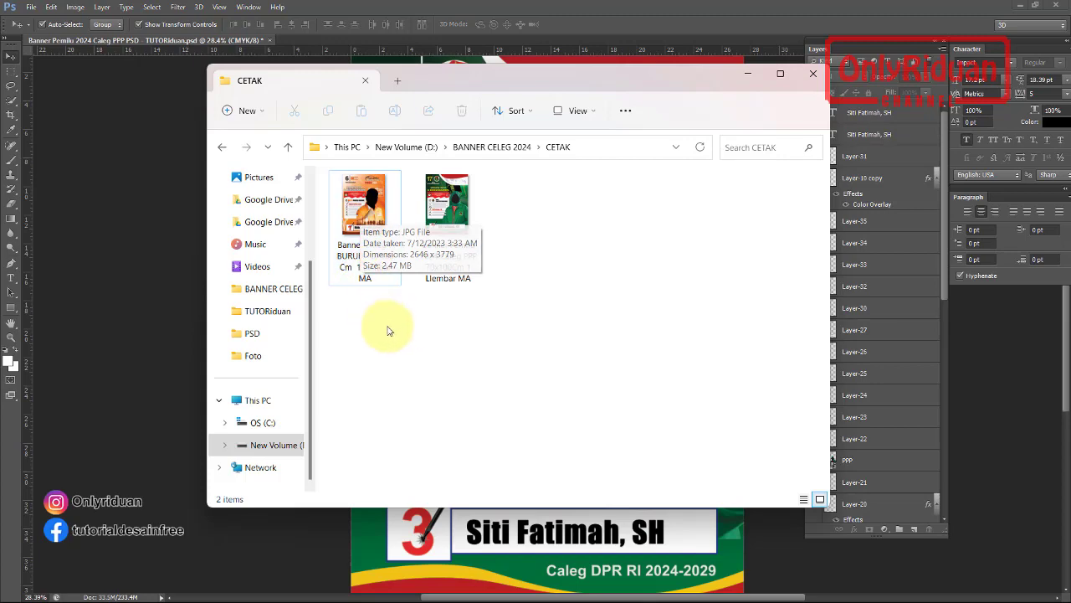
- Open the Partai Buruh JPG in the photo viewer, then advance to the PPP banner
click(372, 214)
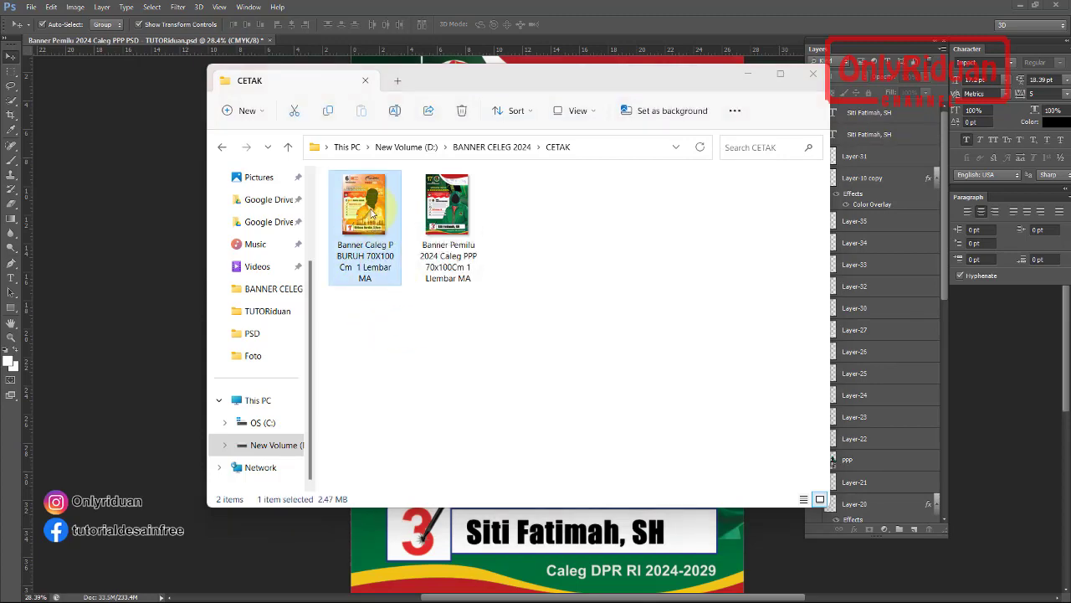
double_click(373, 213)
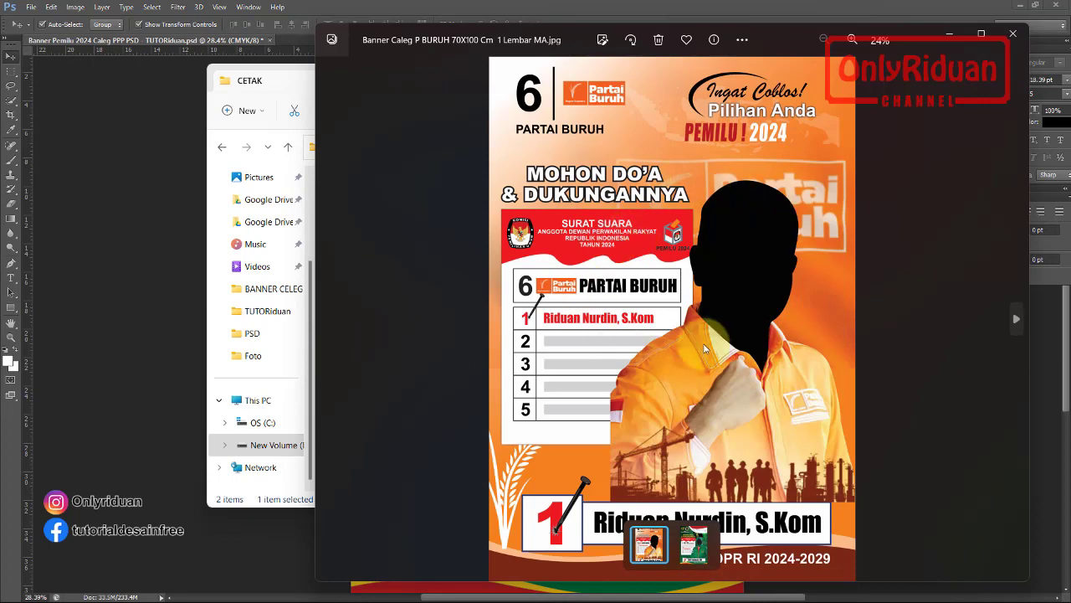
click(1020, 318)
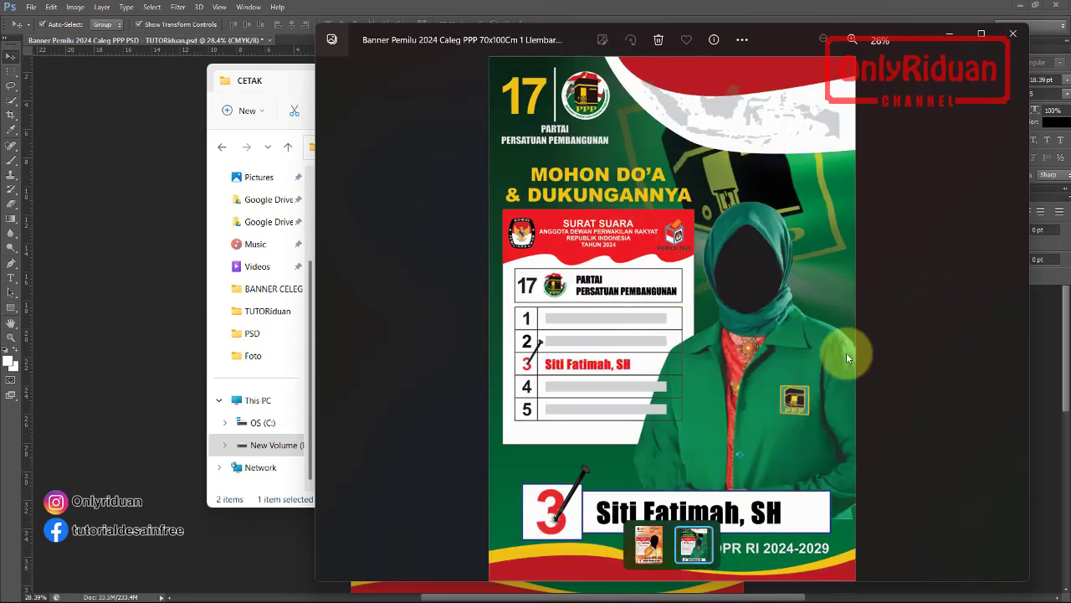